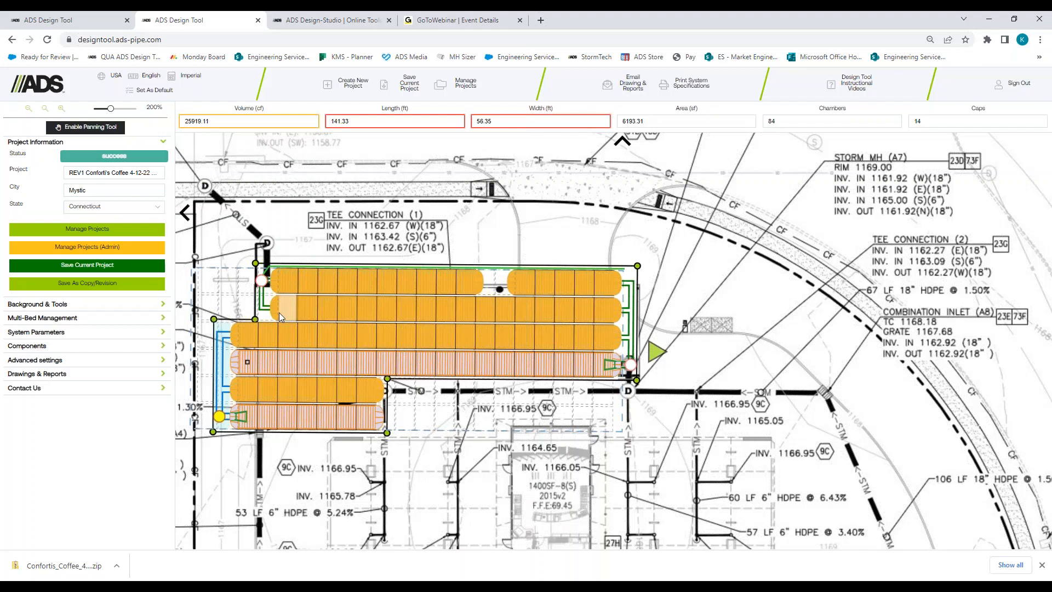
Step: Switch to the project with the rectangular chamber bed and reset its current design
{"action": "left_click", "coordinate": [48, 21]}
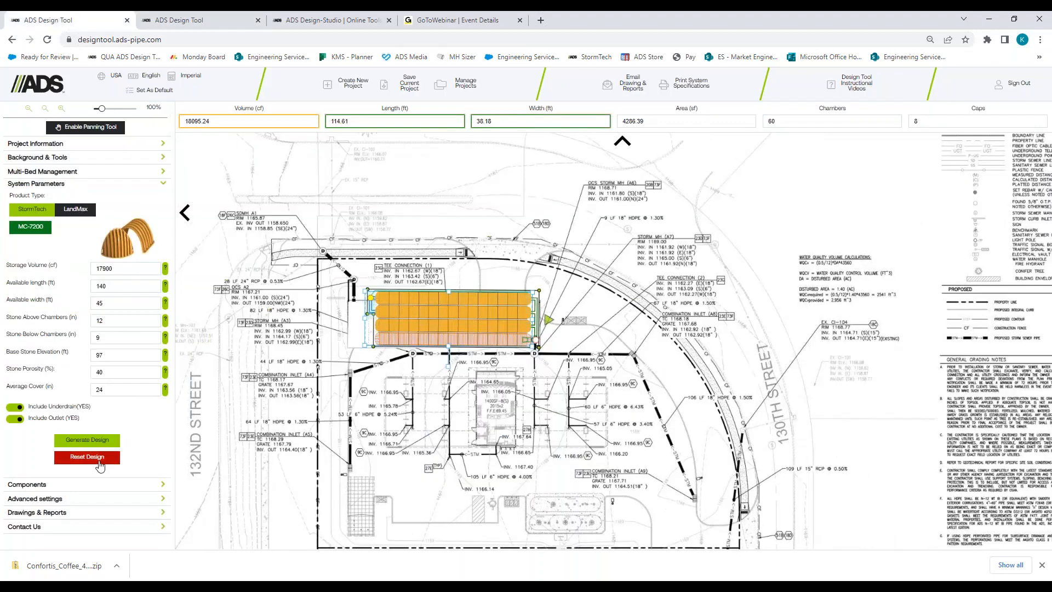
{"action": "left_click", "coordinate": [100, 458]}
{"action": "left_click", "coordinate": [528, 331]}
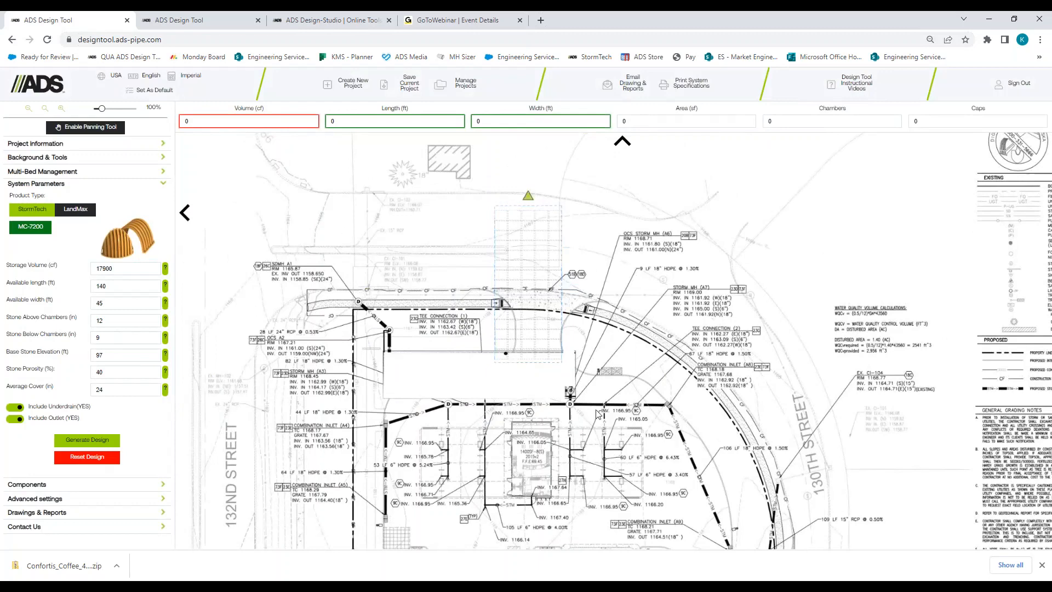
Step: Check the plan scale setting for the imported background drawing
{"action": "left_click", "coordinate": [44, 158]}
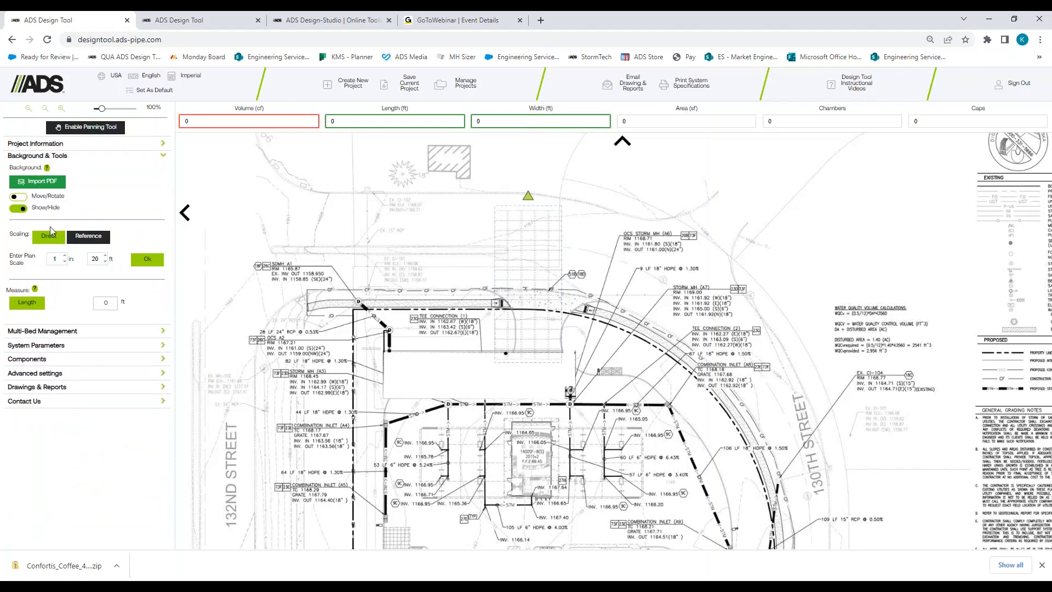
{"action": "left_click", "coordinate": [93, 264]}
{"action": "left_click", "coordinate": [48, 346]}
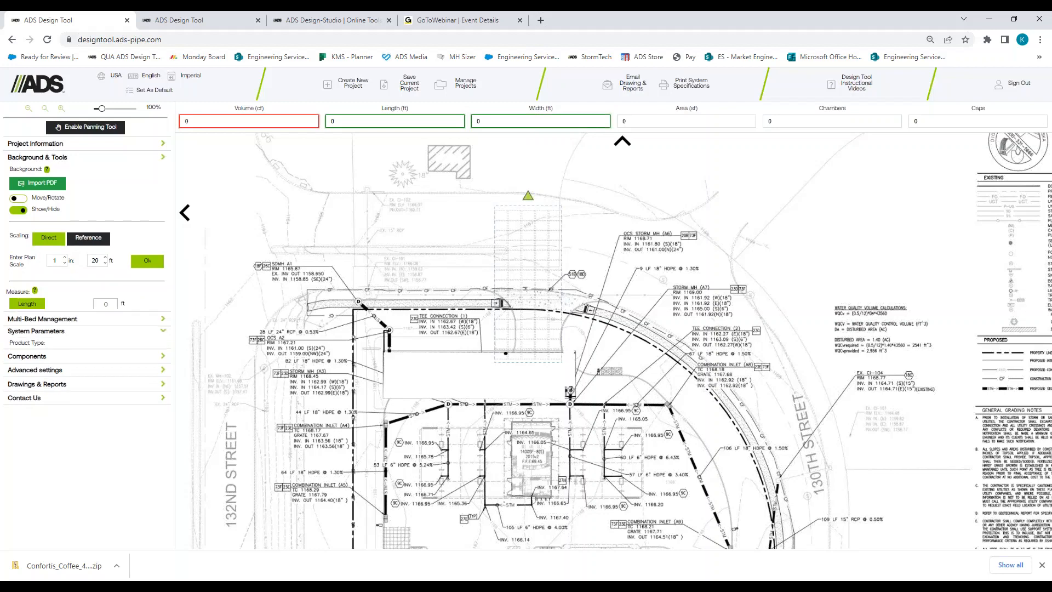
Step: Rotate the empty bed grid to horizontal and place it over the plan's rectangular detention area, aligned to its right edge
{"action": "left_click", "coordinate": [528, 197]}
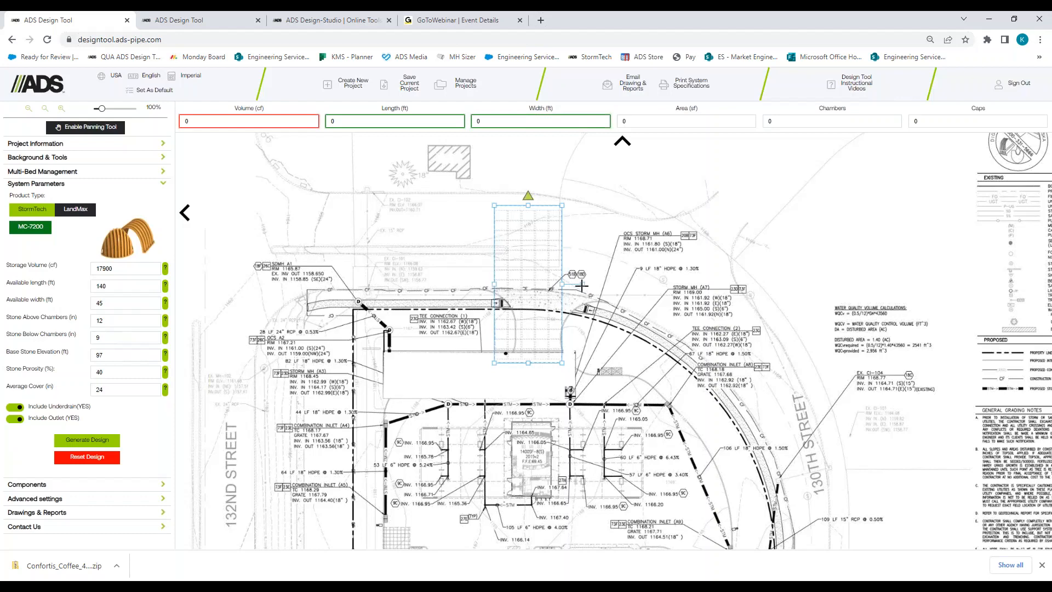
{"action": "left_click_drag", "start_coordinate": [582, 284], "coordinate": [528, 371]}
{"action": "left_click_drag", "start_coordinate": [615, 285], "coordinate": [583, 367]}
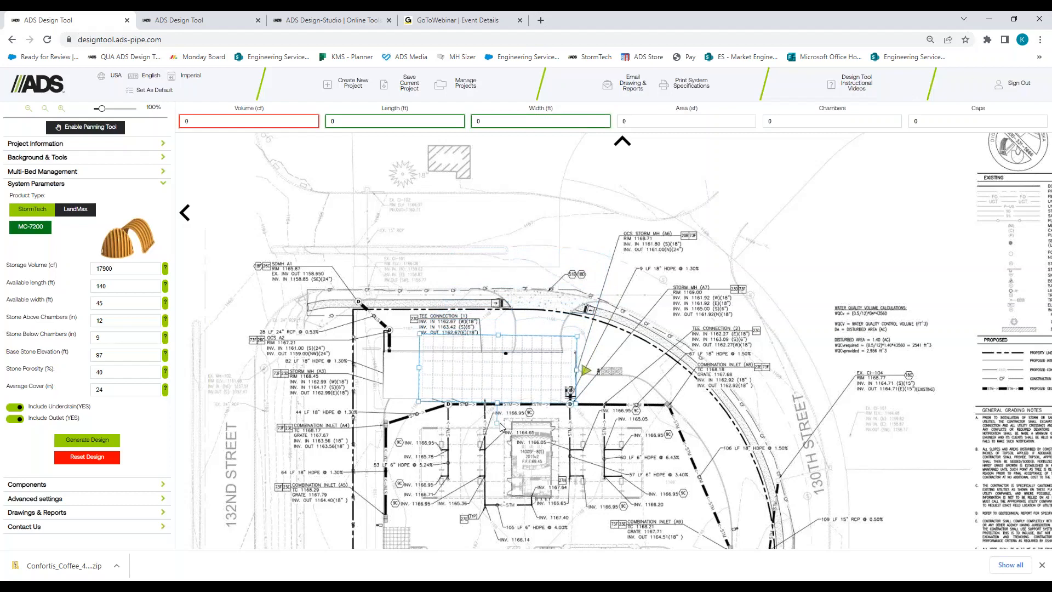
{"action": "scroll", "coordinate": [500, 426], "scroll_direction": "up", "scroll_amount": 2}
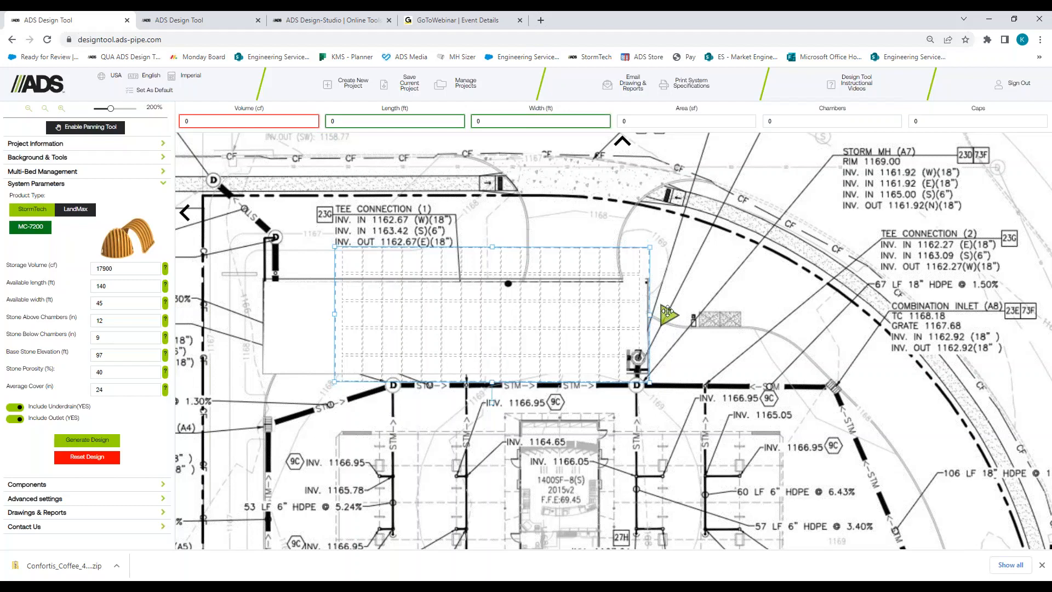
{"action": "left_click_drag", "start_coordinate": [667, 311], "coordinate": [664, 311]}
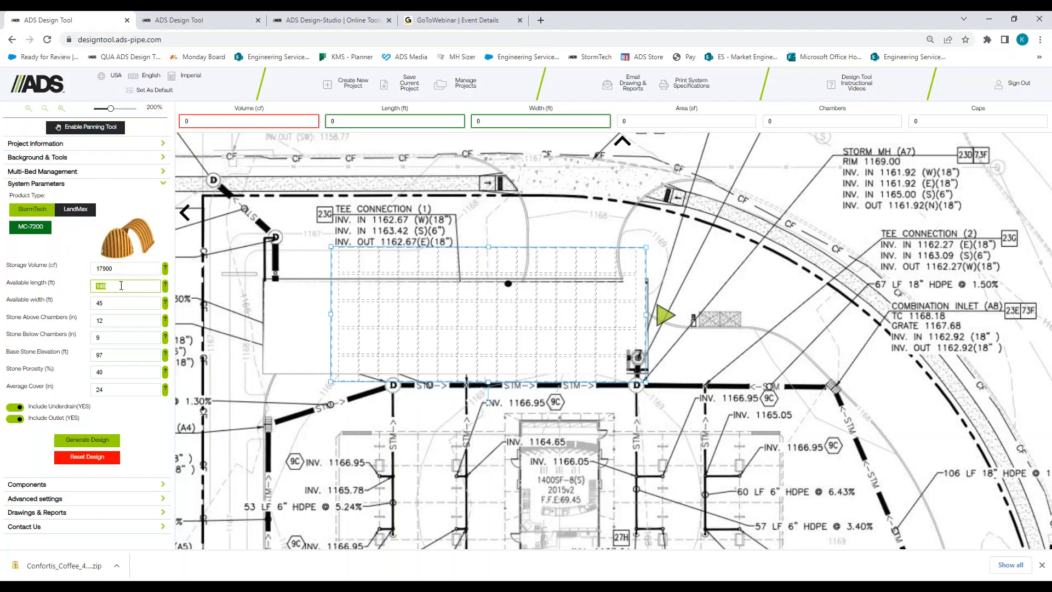
Step: View the cross-section details of the MC-7200 chamber
{"action": "double_click", "coordinate": [127, 304]}
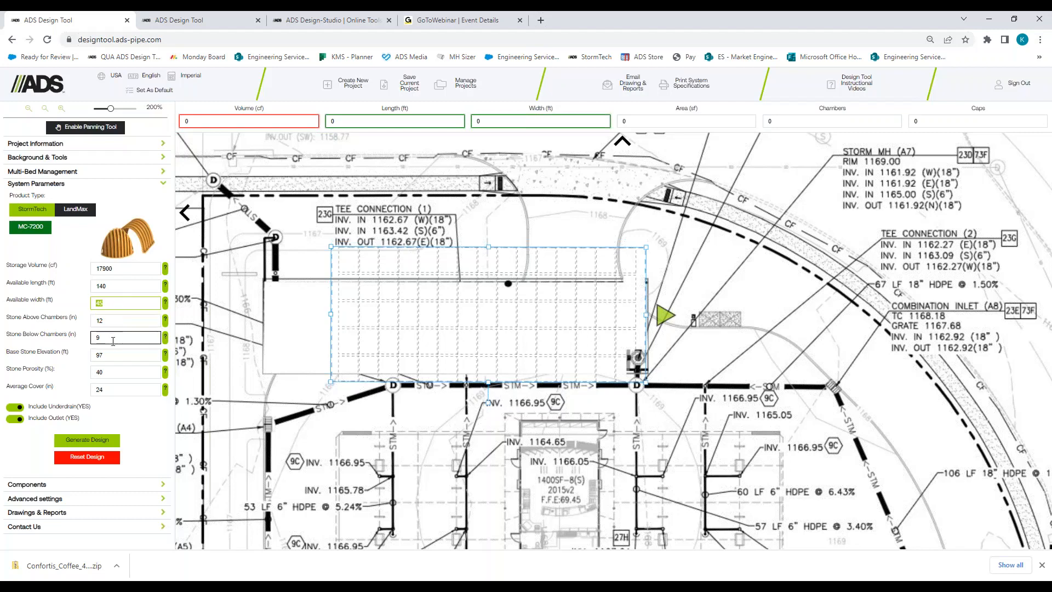
{"action": "left_click", "coordinate": [137, 243]}
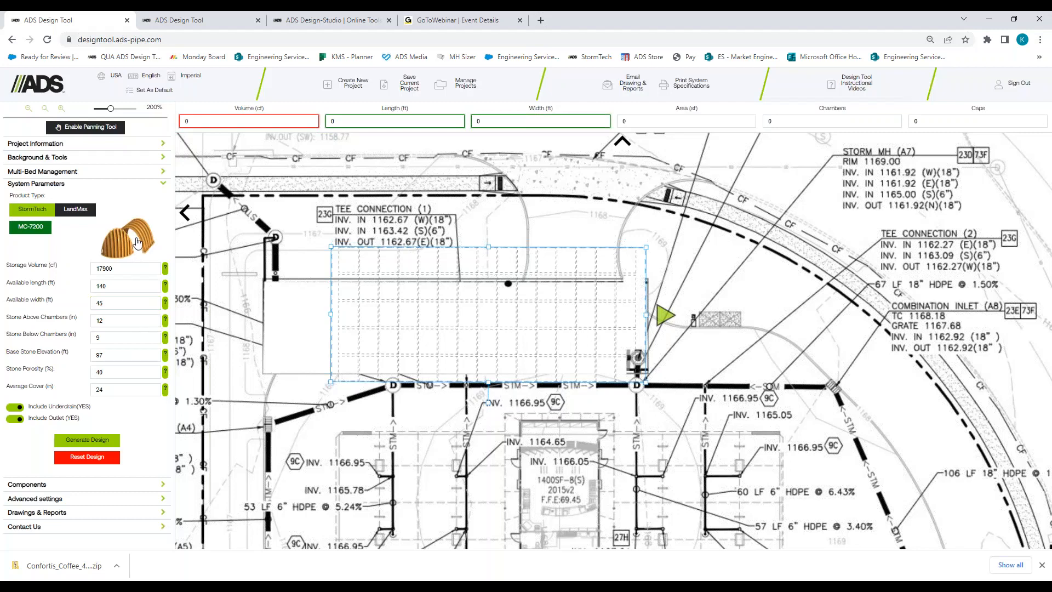
{"action": "left_click", "coordinate": [137, 243]}
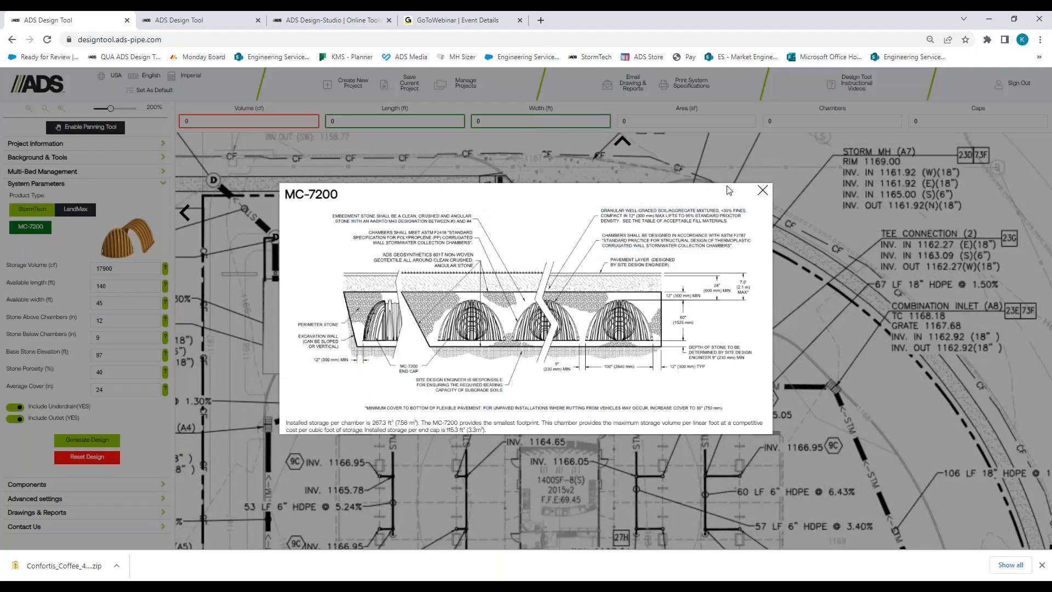
{"action": "left_click", "coordinate": [761, 192]}
Step: Change the product to the SC-160LP chamber and view its cross-section details
{"action": "left_click", "coordinate": [30, 227]}
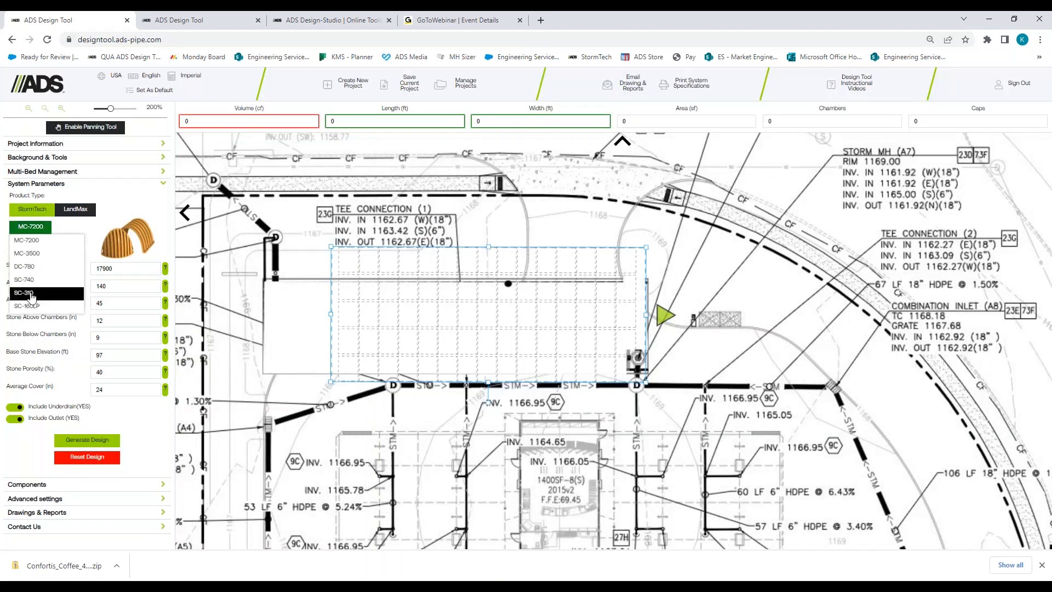
{"action": "left_click", "coordinate": [30, 305]}
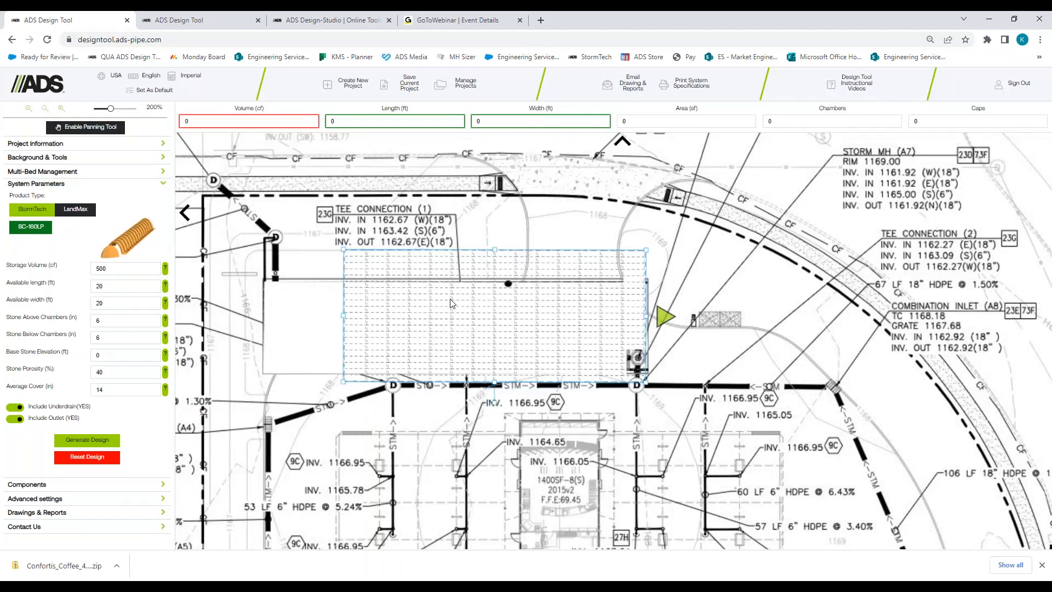
{"action": "left_click", "coordinate": [143, 239]}
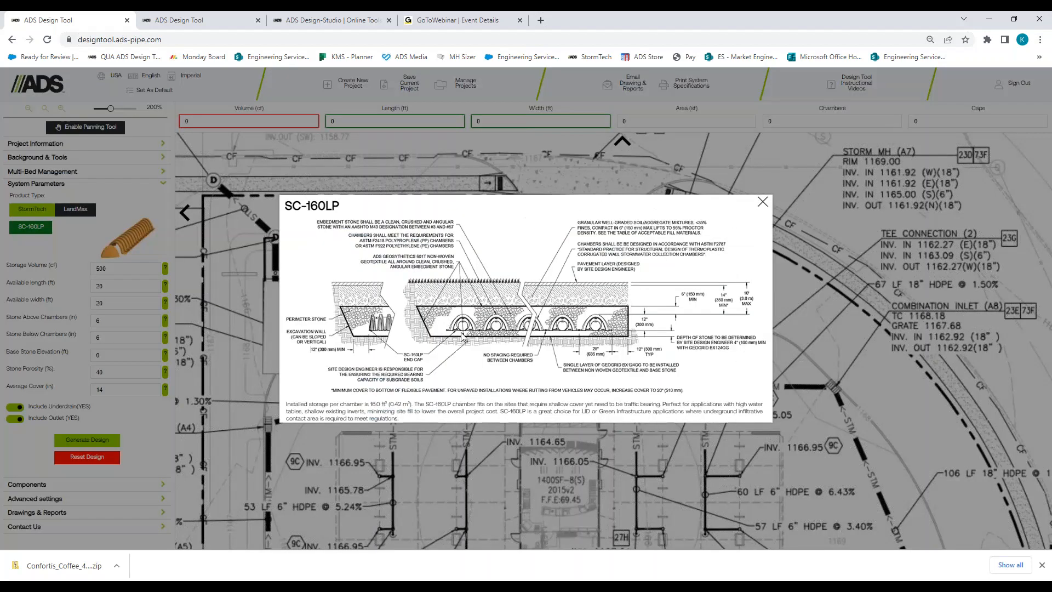
{"action": "left_click", "coordinate": [762, 202]}
Step: Select the MC-7200 chamber and set storage volume 17900 cf, available length 140 ft, available width 45 ft and base stone elevation 97 ft
{"action": "left_click", "coordinate": [30, 227]}
{"action": "left_click", "coordinate": [30, 240]}
{"action": "left_click", "coordinate": [122, 269]}
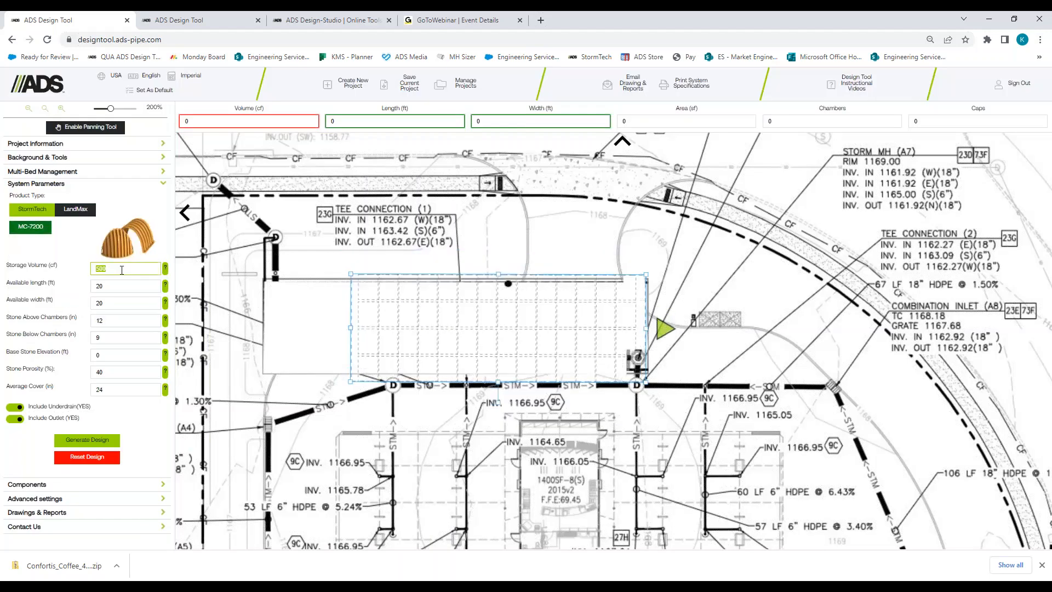
{"action": "type", "text": "179000"}
{"action": "left_click", "coordinate": [123, 285]}
{"action": "type", "text": "140"}
{"action": "key", "text": "Tab"}
{"action": "type", "text": "45"}
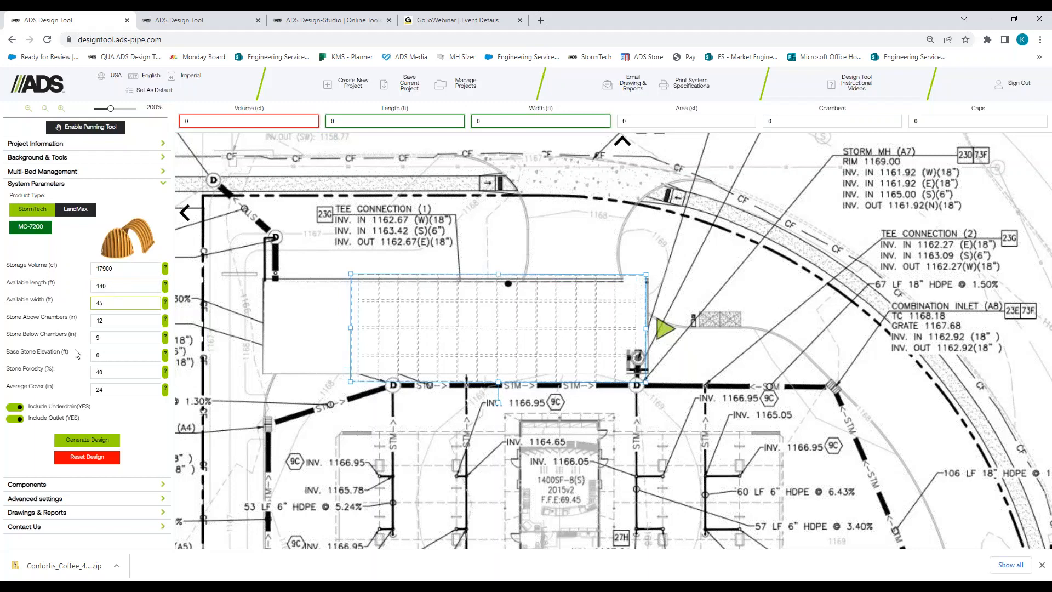
{"action": "left_click", "coordinate": [116, 361]}
{"action": "type", "text": "97"}
Step: Generate the design, replacing the current one, and move the chamber bed onto the plan's detention area outline
{"action": "left_click", "coordinate": [91, 442]}
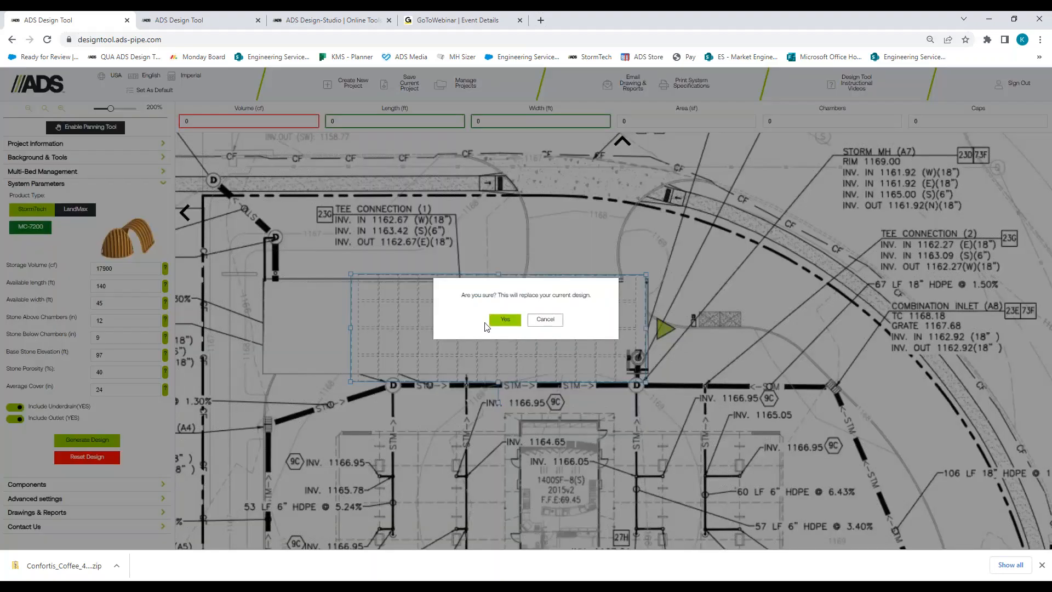
{"action": "left_click", "coordinate": [503, 321]}
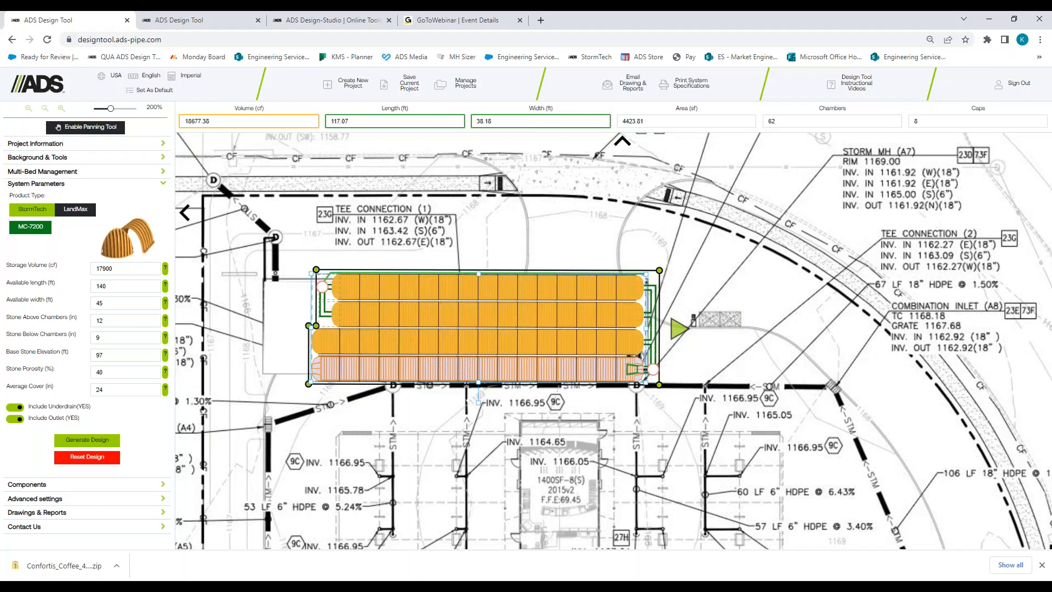
{"action": "left_click", "coordinate": [119, 268]}
{"action": "left_click_drag", "start_coordinate": [675, 328], "coordinate": [647, 319]}
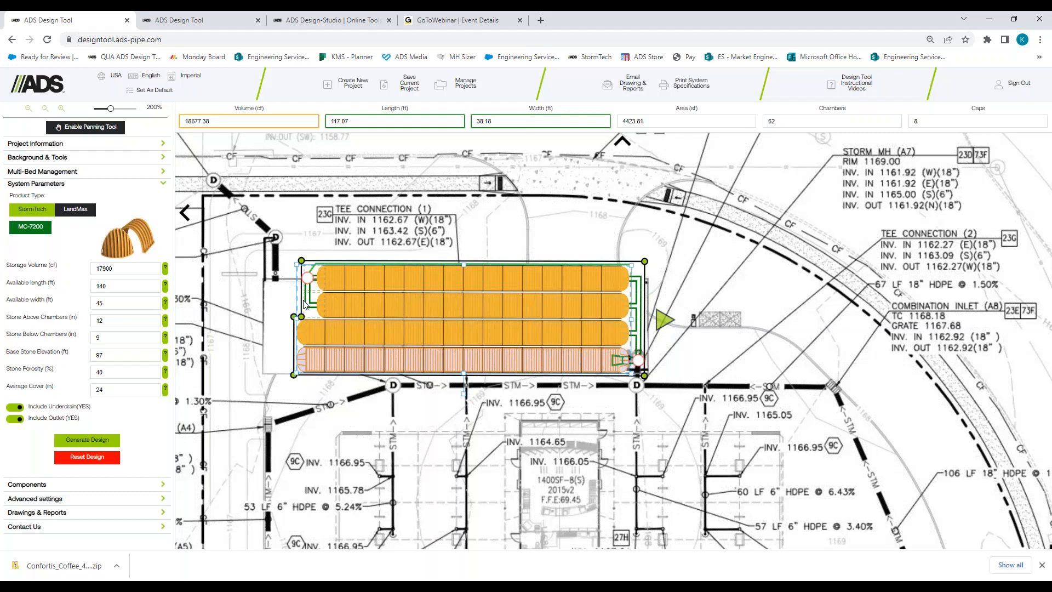
Step: Open the isolator row's inlet structure settings, toggle the isolator row off and on, and review the structure type options
{"action": "left_click", "coordinate": [640, 361]}
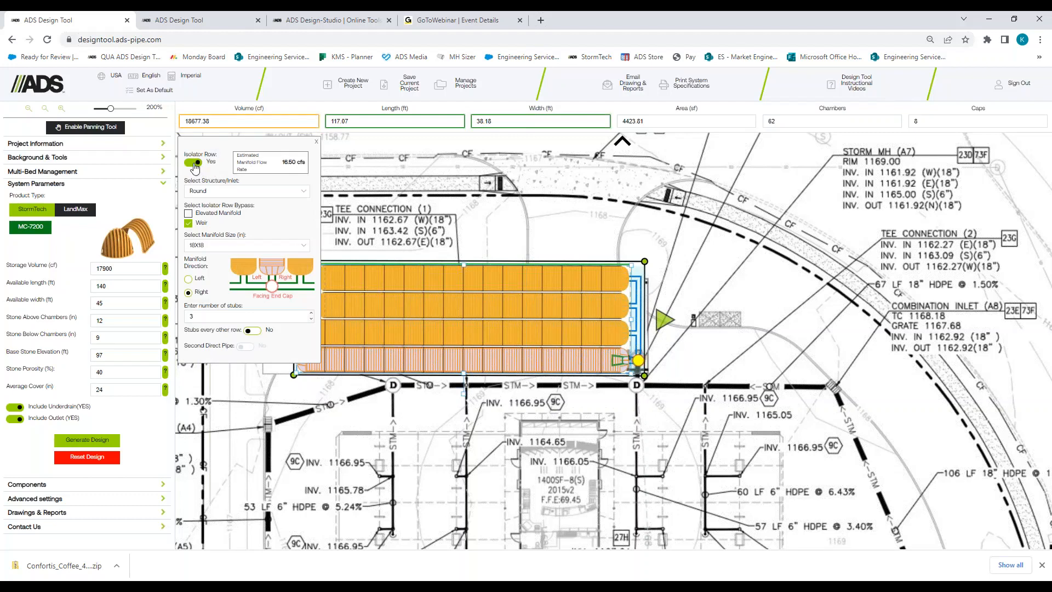
{"action": "left_click", "coordinate": [195, 164]}
{"action": "left_click", "coordinate": [195, 164]}
{"action": "left_click", "coordinate": [242, 190]}
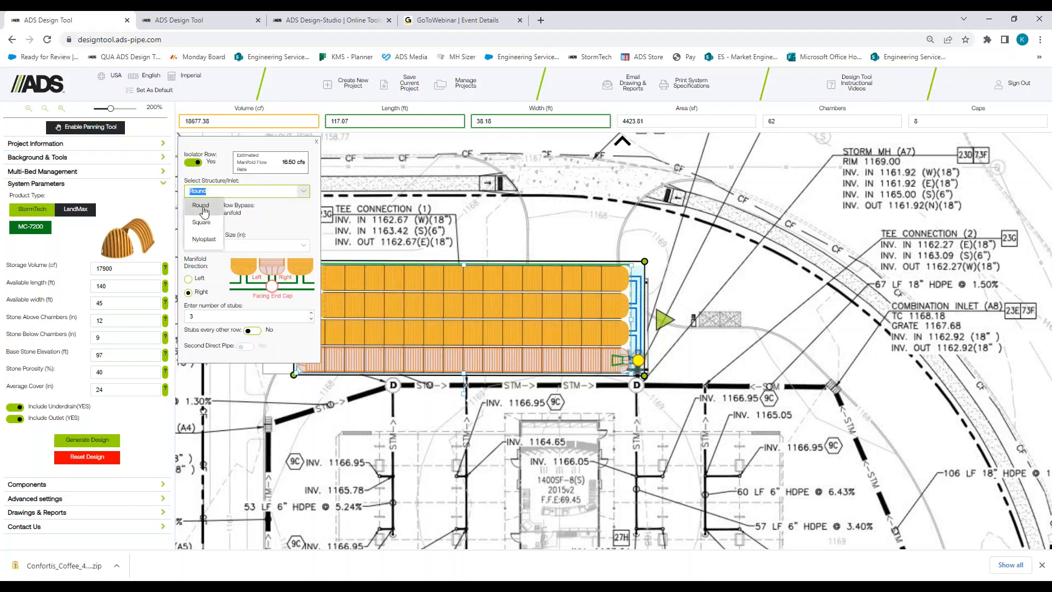
{"action": "left_click", "coordinate": [285, 224]}
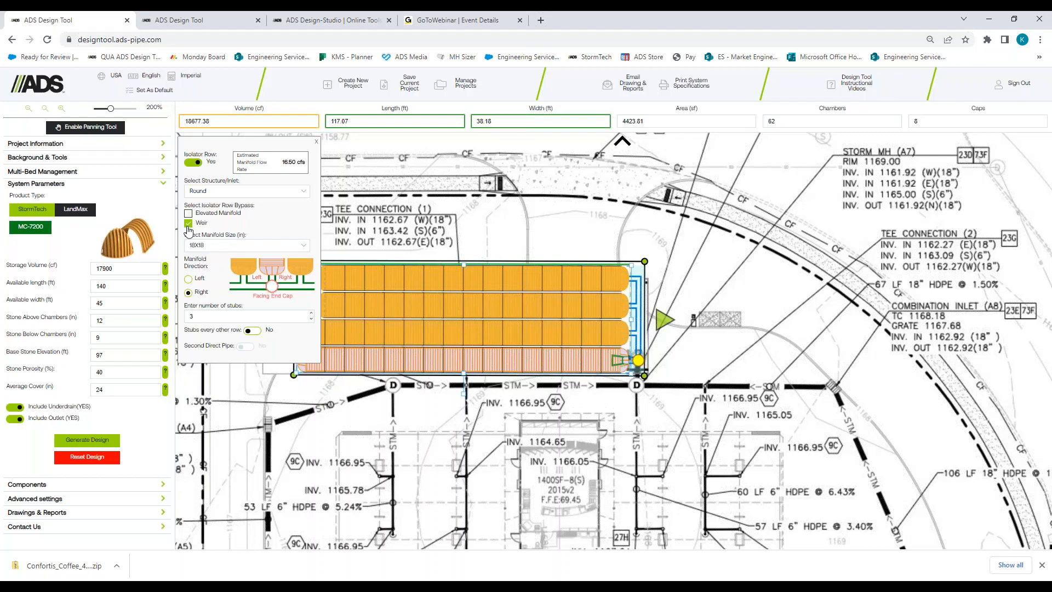
Step: Try a 12X12 inlet manifold to compare its flow rate, and restore the 18X18 size
{"action": "left_click", "coordinate": [207, 245]}
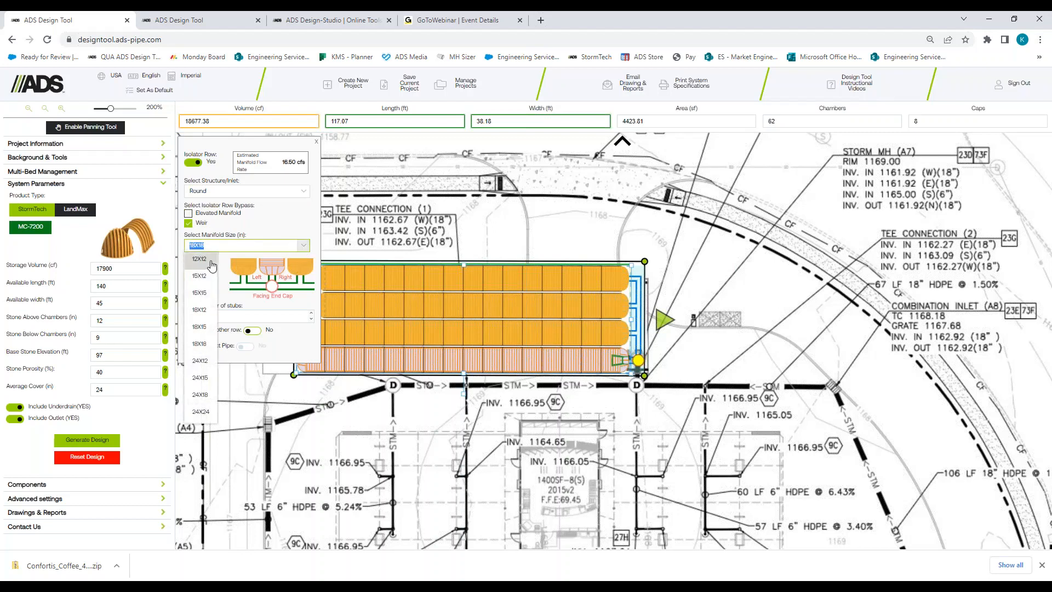
{"action": "left_click", "coordinate": [212, 260]}
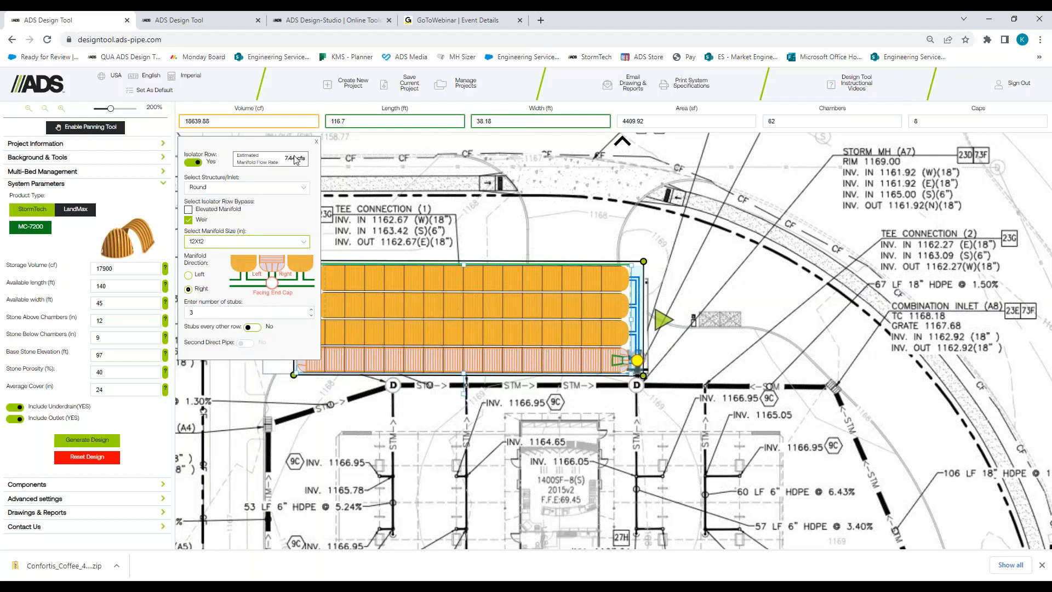
{"action": "left_click", "coordinate": [303, 242]}
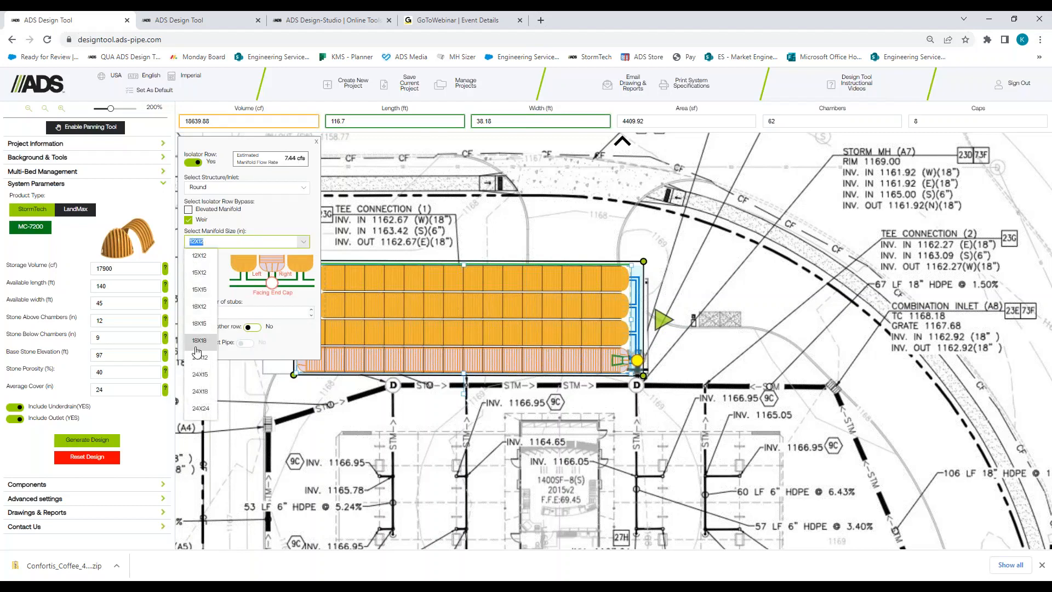
{"action": "left_click", "coordinate": [195, 344]}
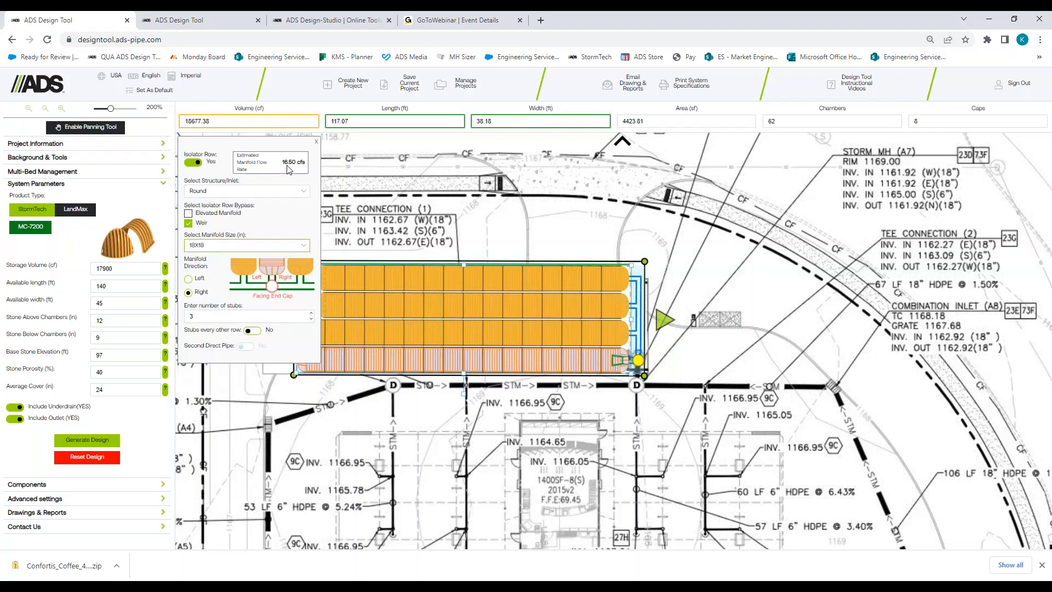
{"action": "left_click", "coordinate": [316, 142]}
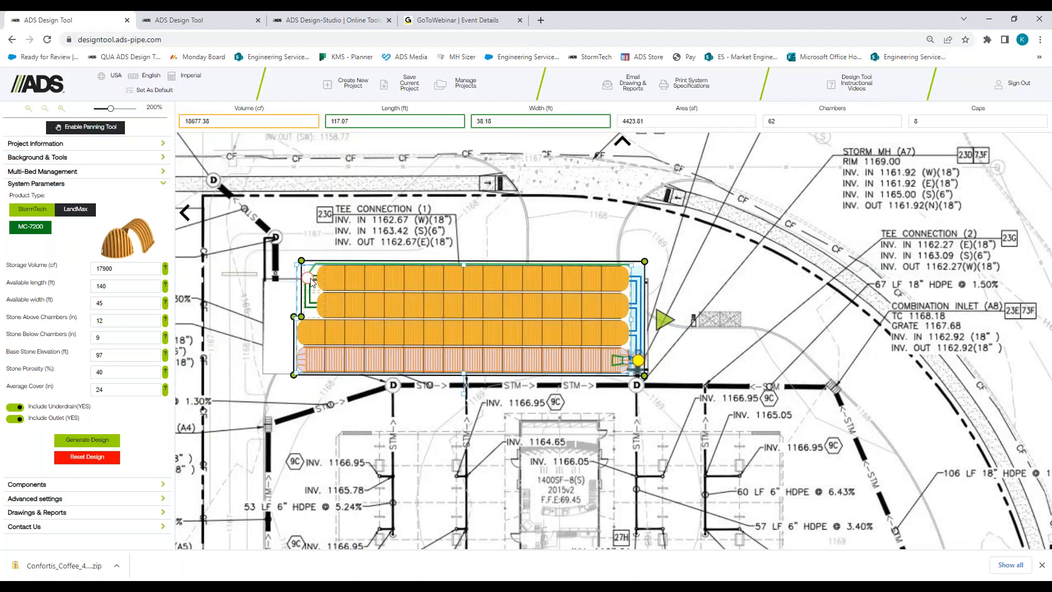
Step: Review the structure type, manifold size and flow rate of the outlet structure at the bed's upper-left corner
{"action": "left_click", "coordinate": [308, 279]}
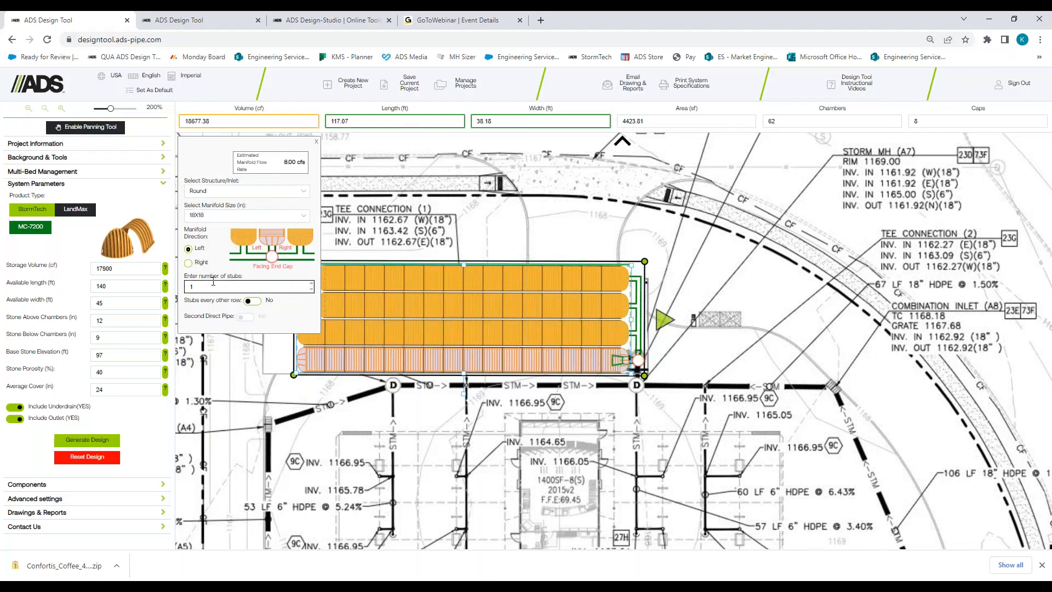
{"action": "left_click", "coordinate": [230, 192]}
{"action": "left_click", "coordinate": [200, 205]}
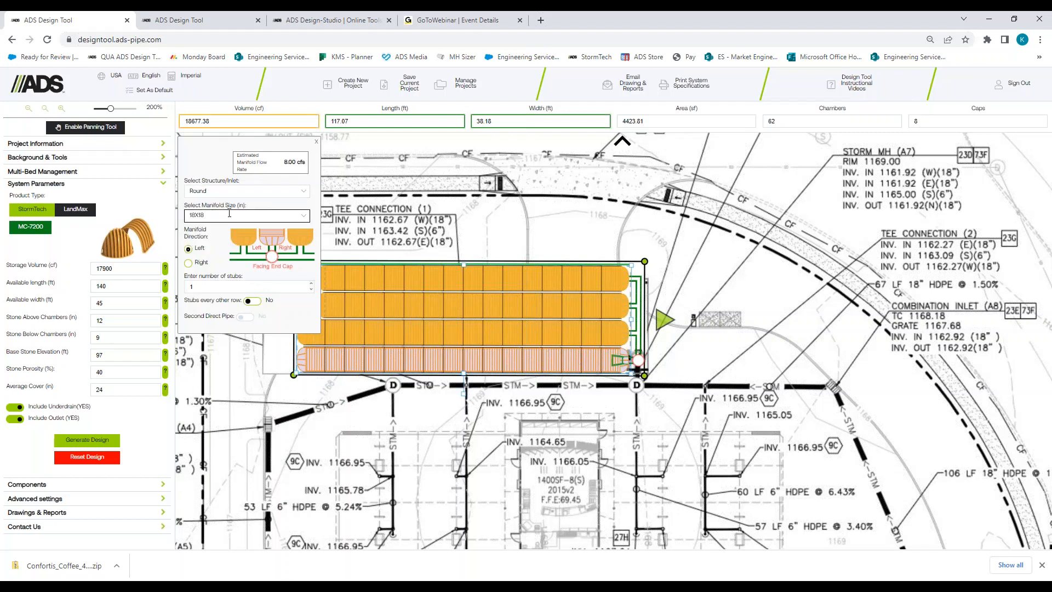
{"action": "left_click", "coordinate": [229, 210]}
{"action": "left_click", "coordinate": [260, 160]}
{"action": "left_click", "coordinate": [316, 141]}
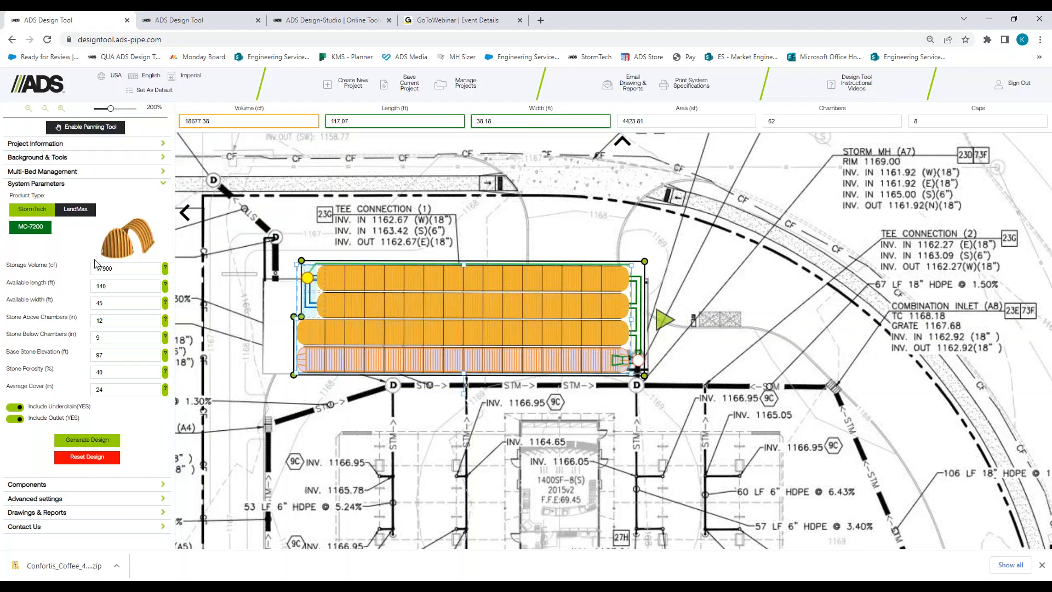
Step: Remove the leftmost chamber from each of the bed's two bottom rows
{"action": "left_click", "coordinate": [46, 487]}
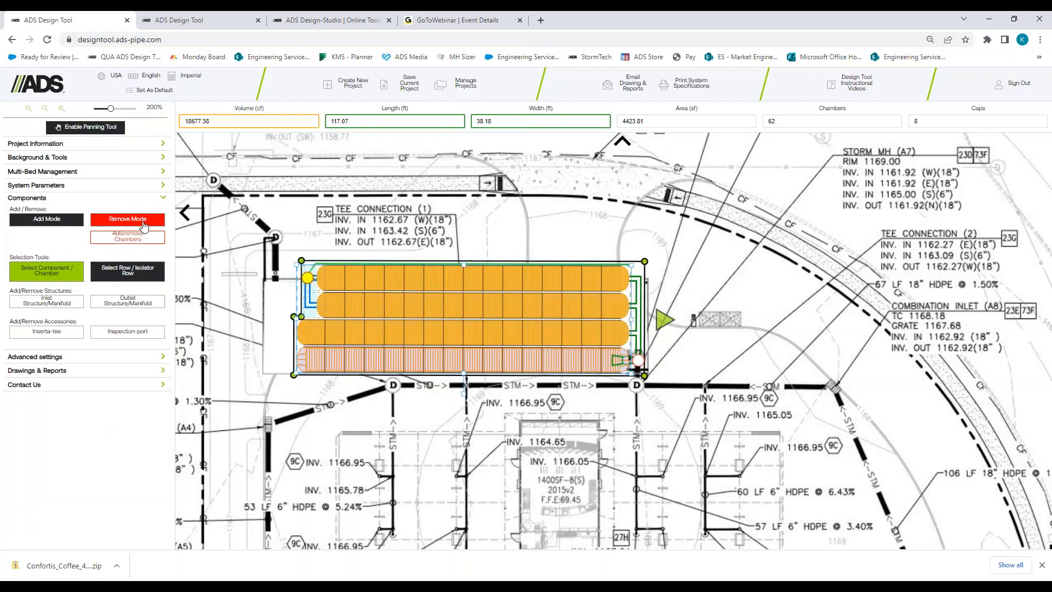
{"action": "left_click", "coordinate": [311, 336]}
{"action": "left_click", "coordinate": [309, 355]}
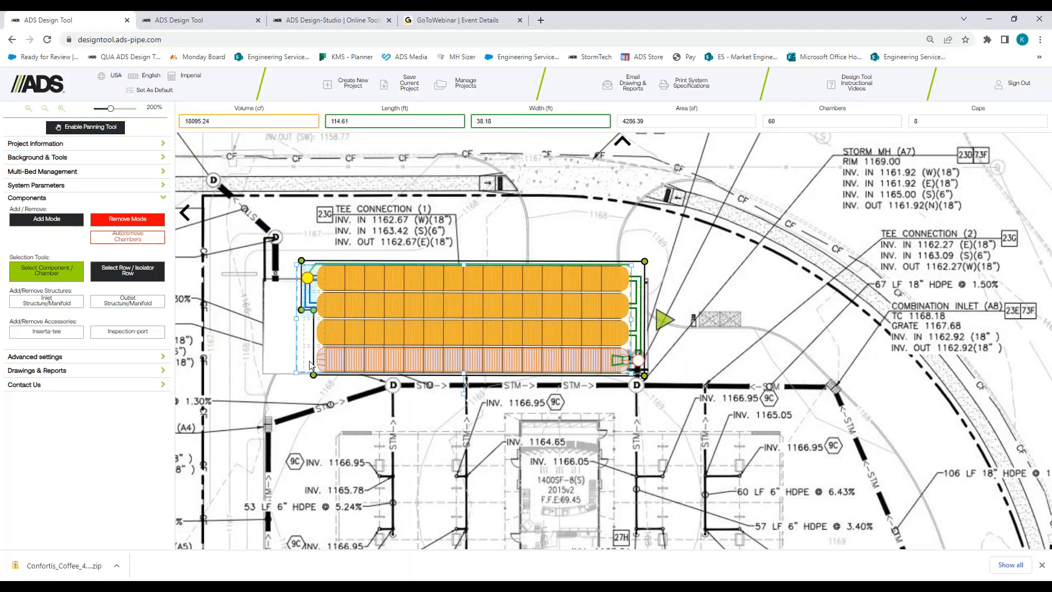
Step: Add one chamber to the left end of the bottom isolator row
{"action": "scroll", "coordinate": [319, 358], "scroll_direction": "up", "scroll_amount": 2}
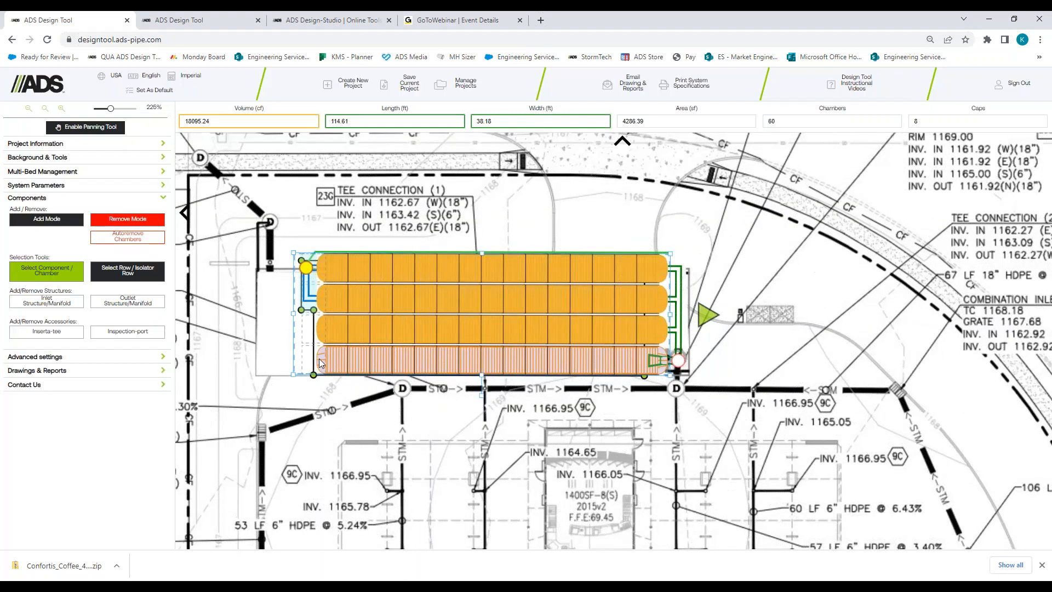
{"action": "left_click", "coordinate": [41, 221]}
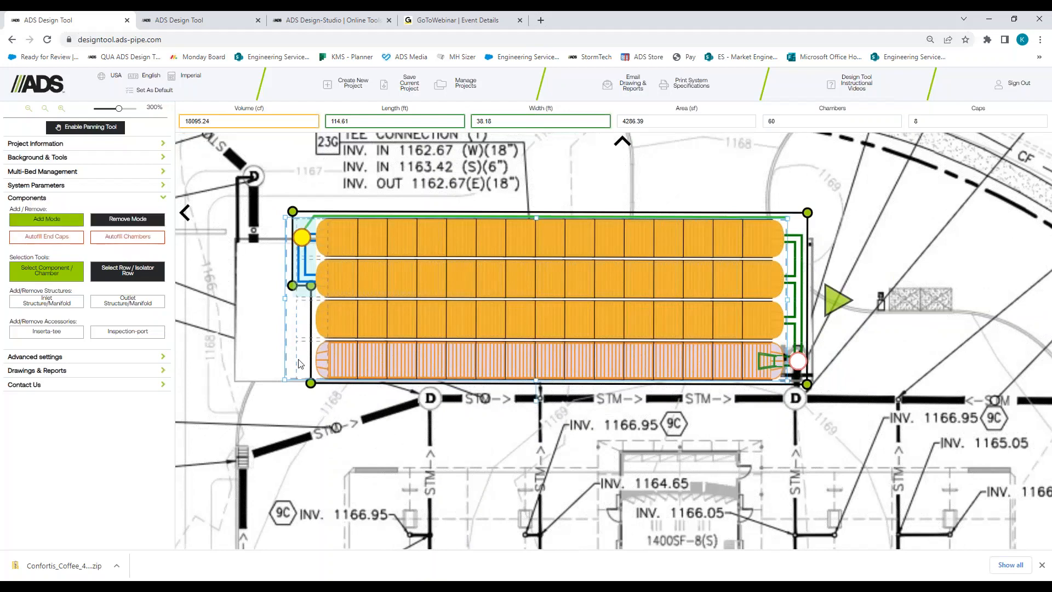
{"action": "left_click", "coordinate": [305, 358]}
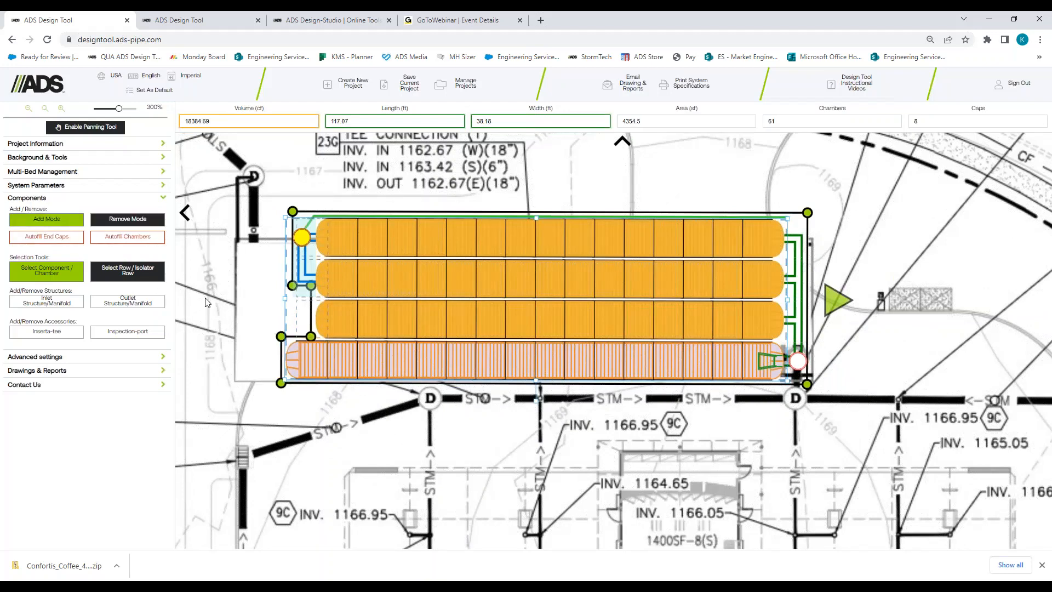
Step: Remove the leftmost chamber from the bottom isolator row
{"action": "left_click", "coordinate": [127, 219]}
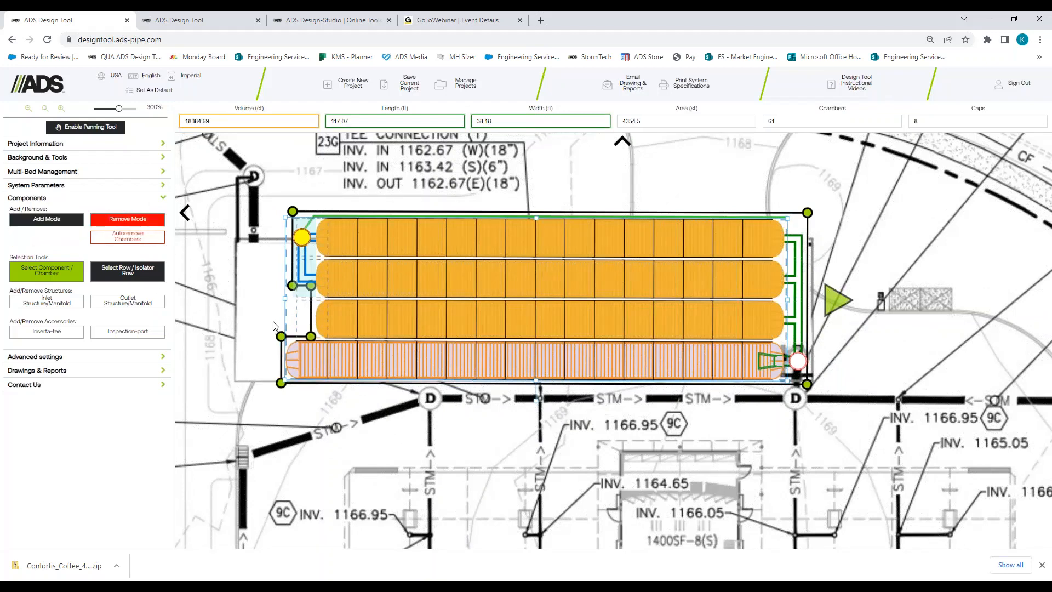
{"action": "left_click", "coordinate": [314, 365]}
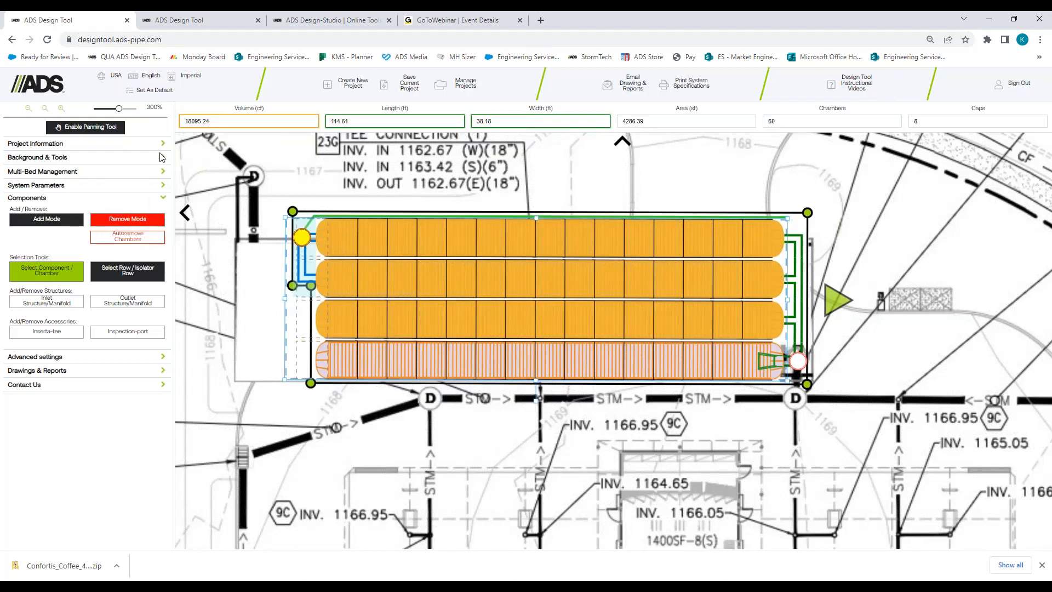
Step: Review the MC-7200 chamber's cross-section detail and installed storage information in the system parameters
{"action": "left_click", "coordinate": [55, 186]}
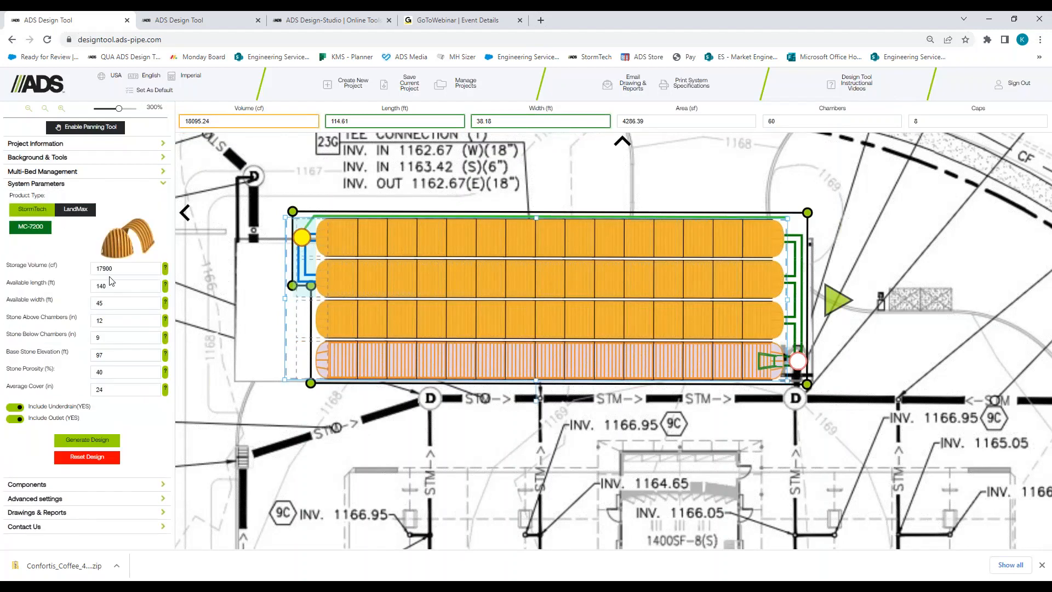
{"action": "left_click", "coordinate": [132, 245]}
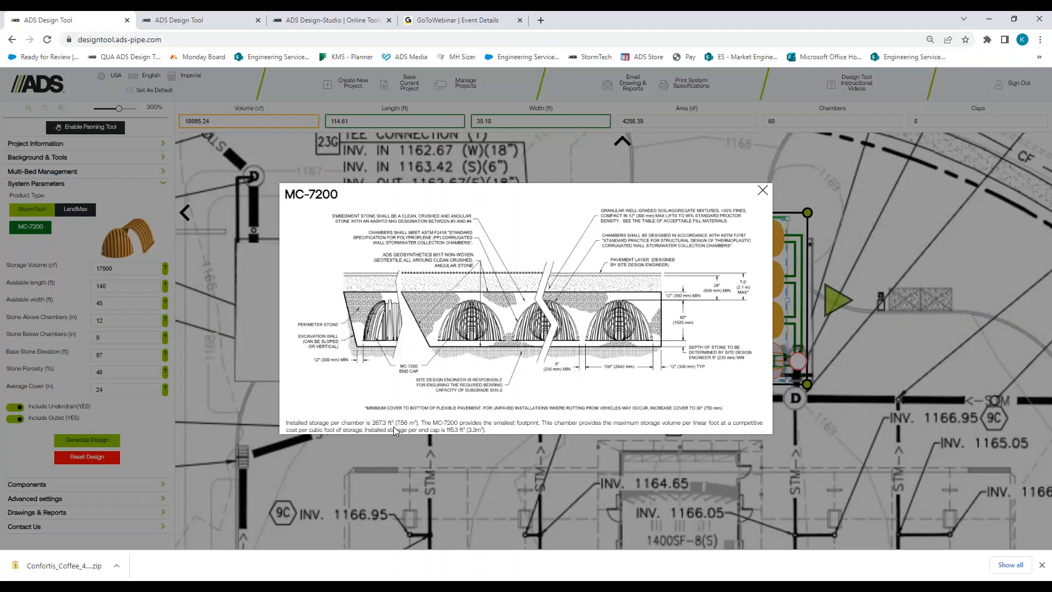
{"action": "left_click", "coordinate": [762, 190]}
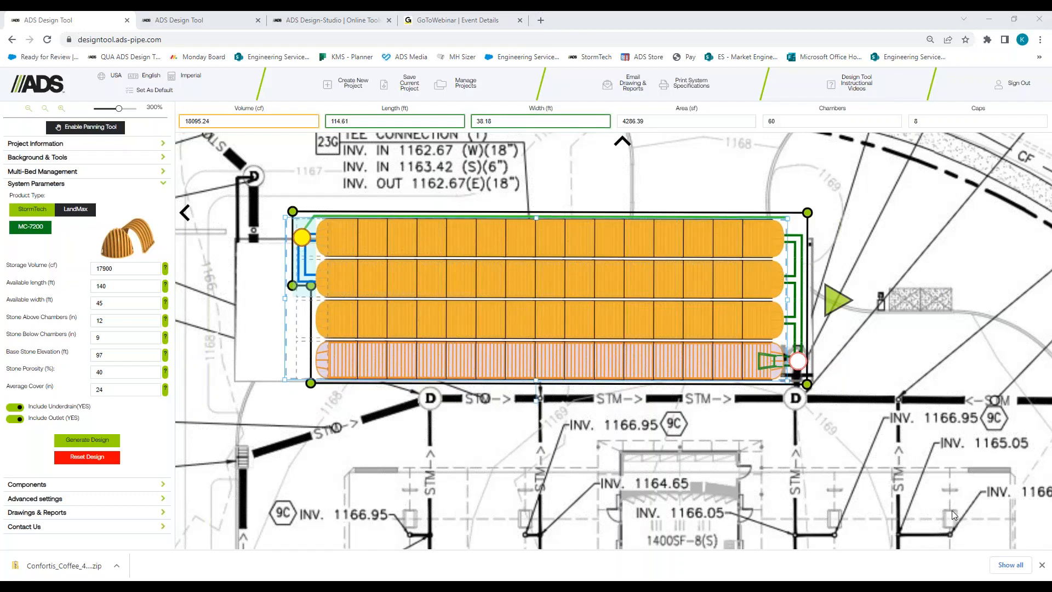
Step: Switch to the Confortis Coffee project in HydroCAD and clear the storage table of pond 3P, MC-7200 System
{"action": "left_click_drag", "start_coordinate": [1051, 334], "coordinate": [489, 191]}
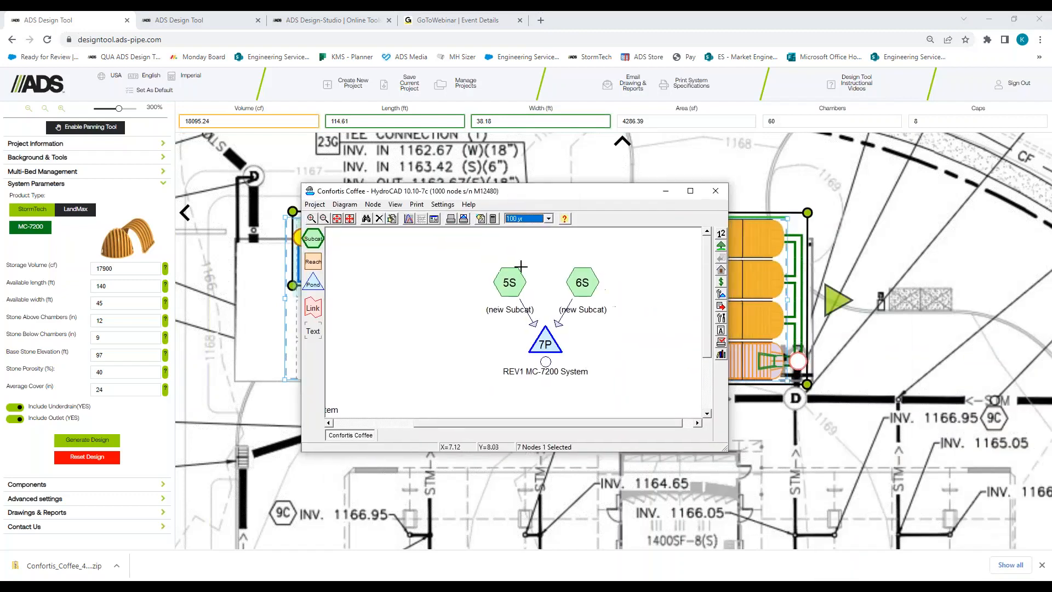
{"action": "scroll", "coordinate": [482, 301], "scroll_direction": "down", "scroll_amount": 2}
{"action": "left_click_drag", "start_coordinate": [446, 315], "coordinate": [599, 272]}
{"action": "scroll", "coordinate": [508, 287], "scroll_direction": "up", "scroll_amount": 2}
{"action": "left_click_drag", "start_coordinate": [508, 287], "coordinate": [511, 299]}
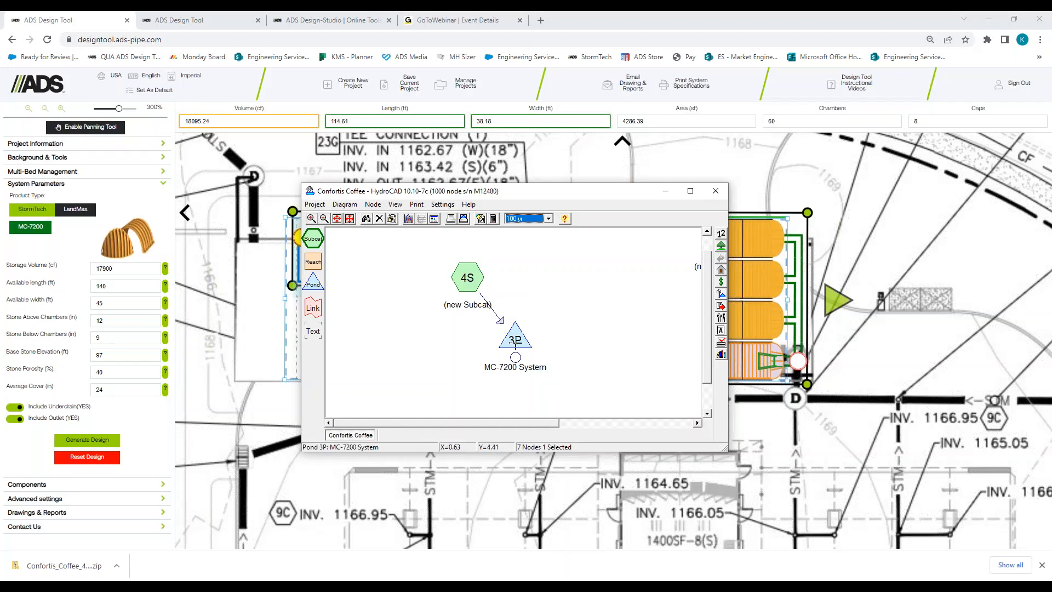
{"action": "right_click", "coordinate": [514, 335]}
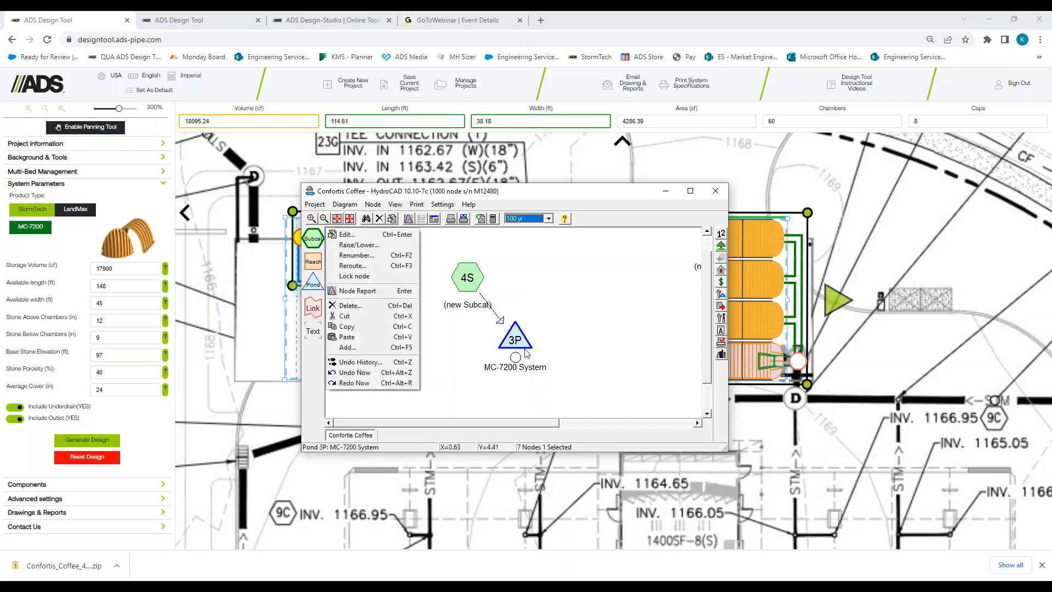
{"action": "left_click", "coordinate": [365, 235]}
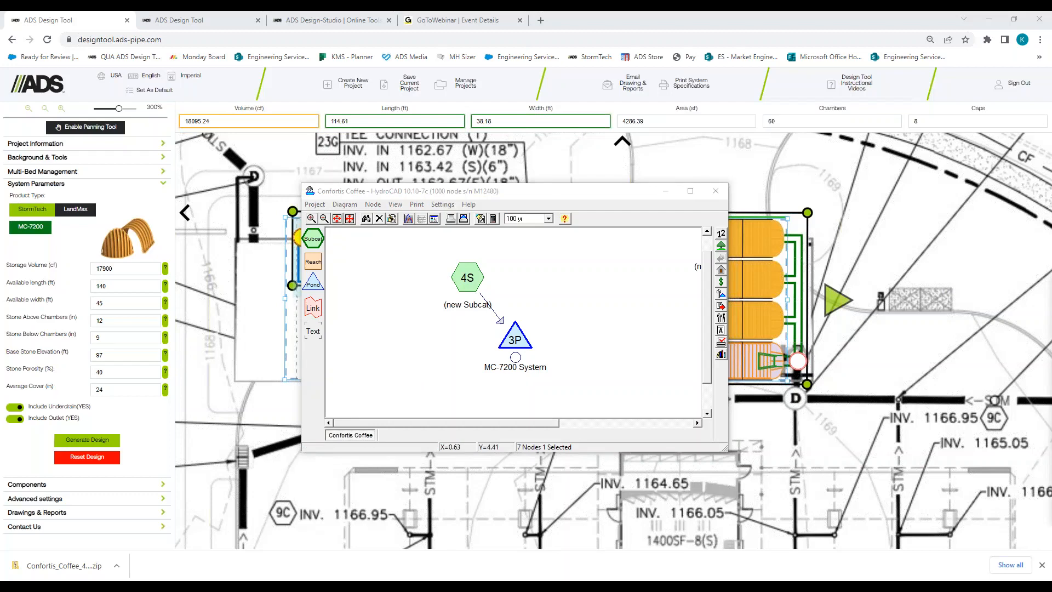
{"action": "left_click", "coordinate": [422, 262]}
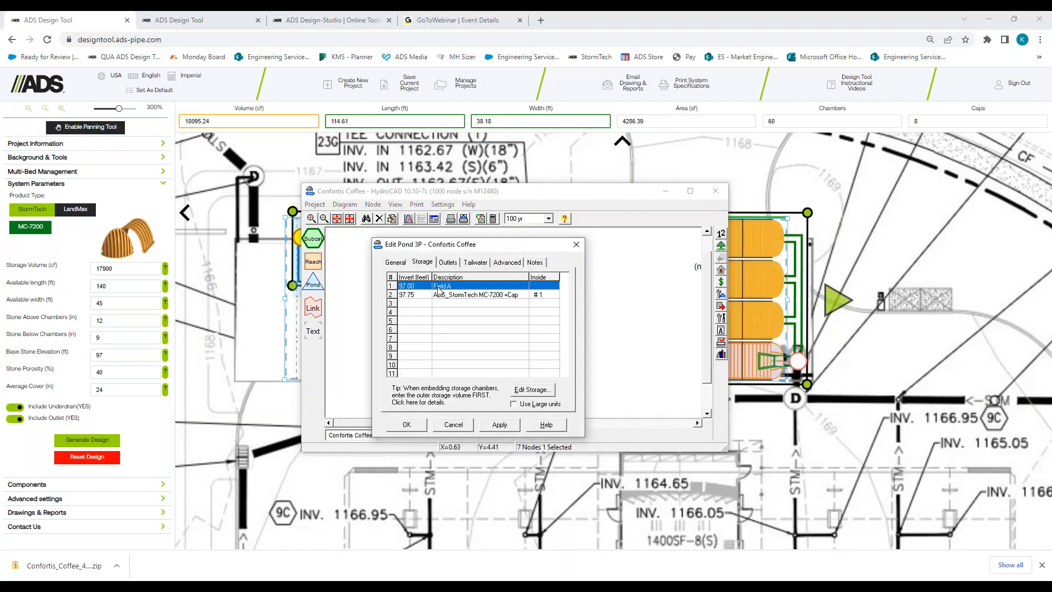
{"action": "right_click", "coordinate": [439, 291]}
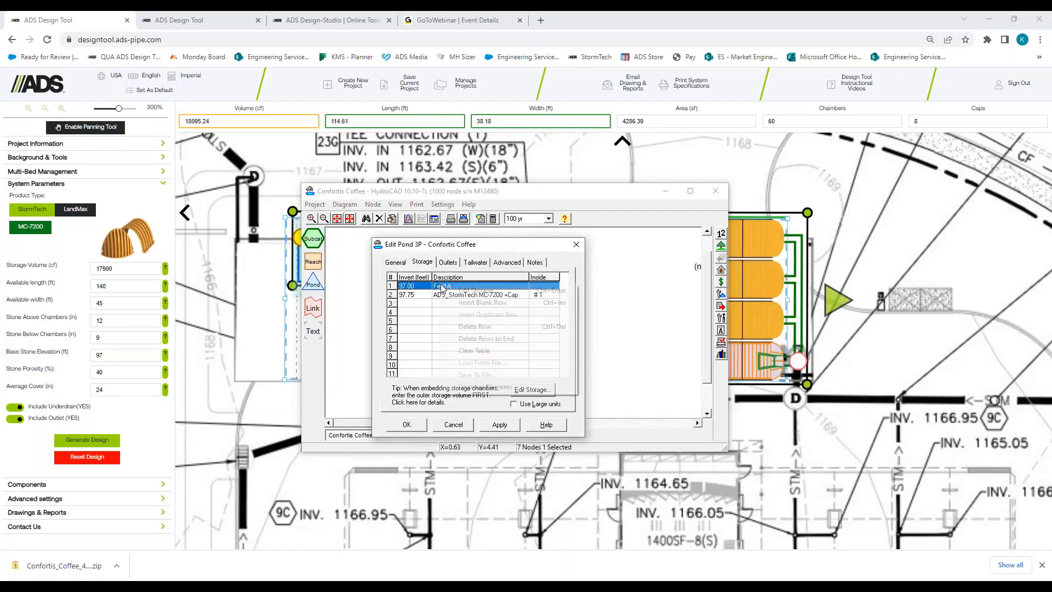
{"action": "left_click", "coordinate": [474, 350]}
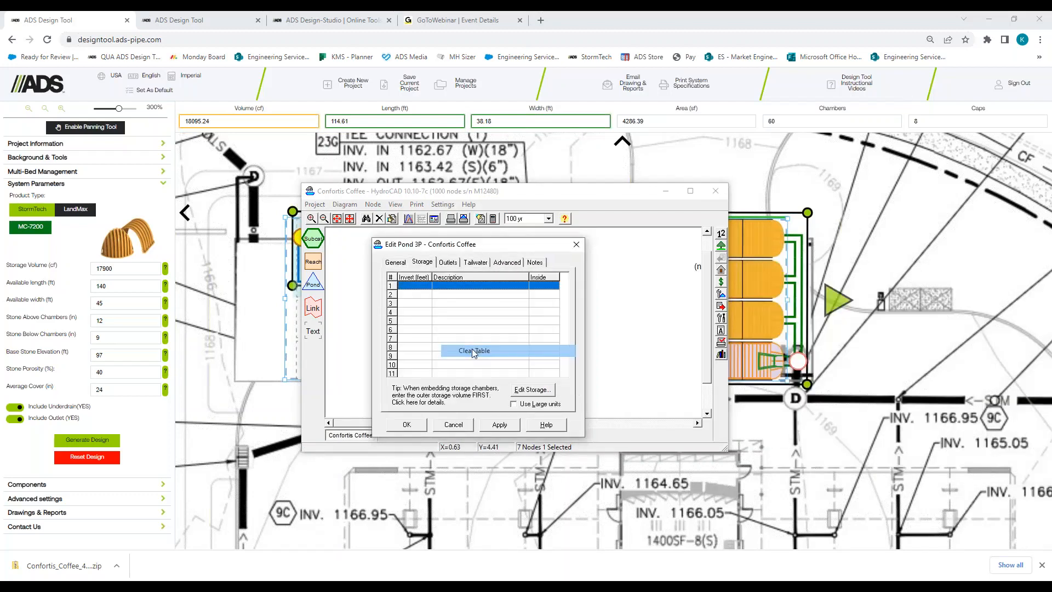
Step: Start a new chamber storage definition for the pond using the ADS_StormTech MC-7200 +Cap model
{"action": "left_click", "coordinate": [540, 390]}
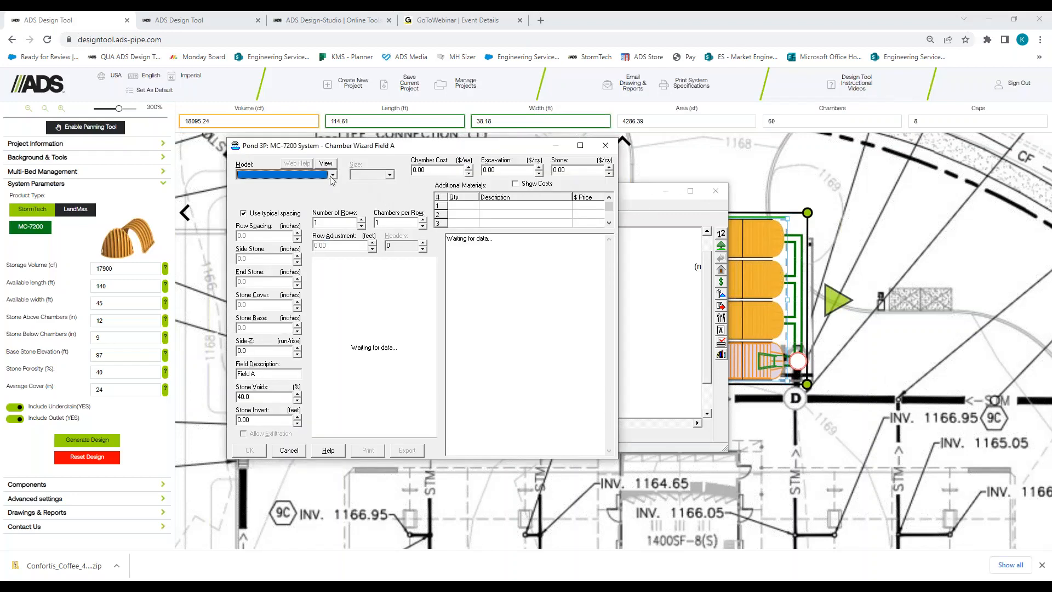
{"action": "left_click", "coordinate": [332, 175]}
{"action": "left_click", "coordinate": [242, 220]}
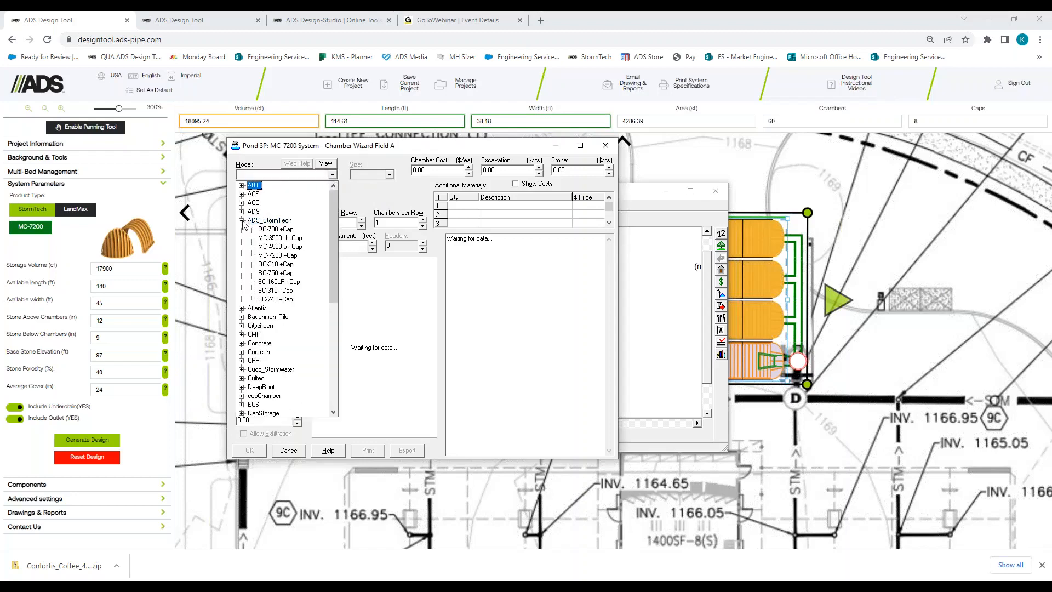
{"action": "left_click", "coordinate": [268, 255]}
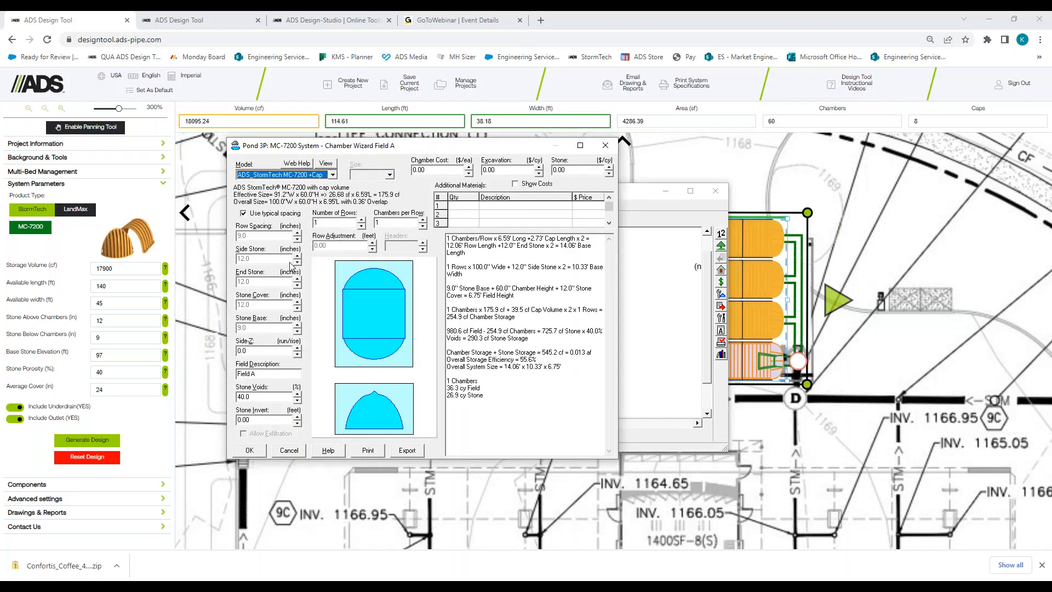
Step: Set the chamber field to 4 rows with 15 chambers per row
{"action": "left_click", "coordinate": [361, 220]}
{"action": "left_click", "coordinate": [361, 220]}
{"action": "left_click", "coordinate": [361, 220]}
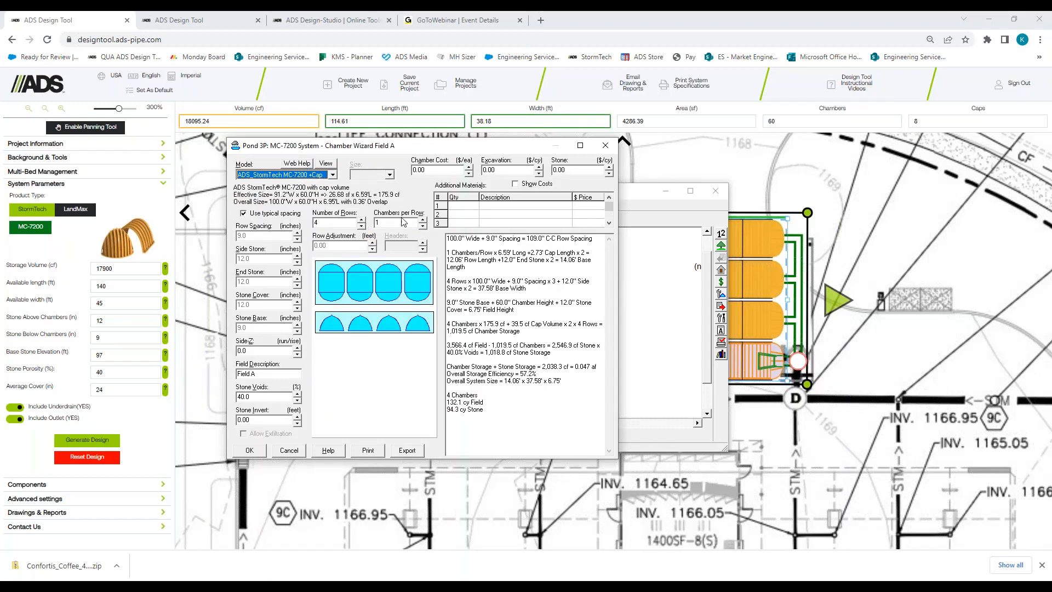
{"action": "left_click", "coordinate": [424, 220]}
{"action": "left_click", "coordinate": [423, 221]}
{"action": "left_click", "coordinate": [423, 220]}
{"action": "left_click", "coordinate": [424, 221]}
{"action": "left_click", "coordinate": [424, 220]}
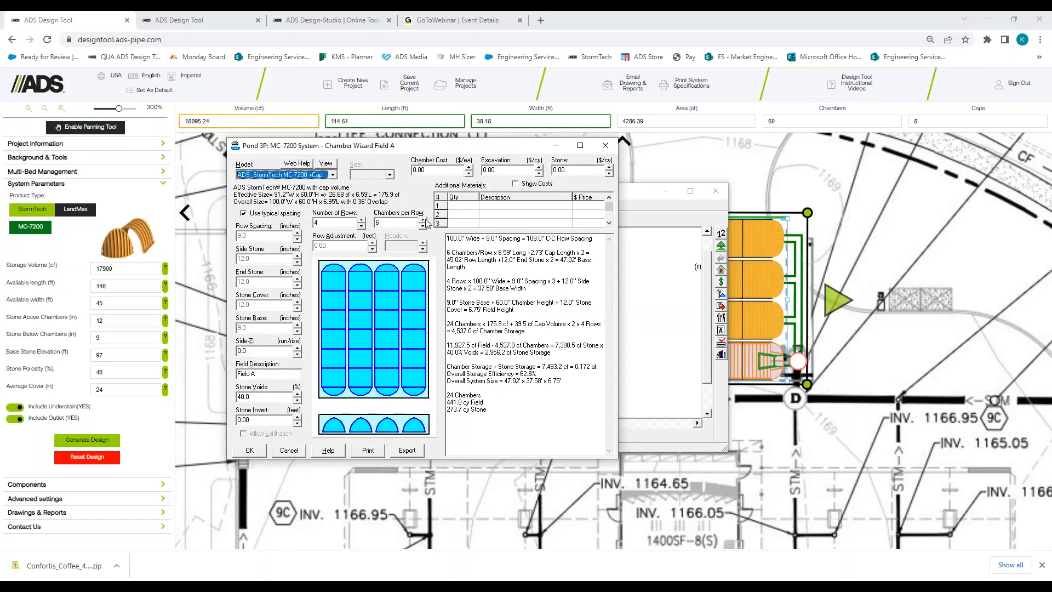
{"action": "left_click", "coordinate": [424, 220]}
{"action": "left_click", "coordinate": [423, 220]}
{"action": "left_click", "coordinate": [423, 220]}
{"action": "left_click", "coordinate": [423, 220]}
{"action": "left_click", "coordinate": [424, 221]}
{"action": "left_click", "coordinate": [423, 220]}
{"action": "left_click", "coordinate": [423, 221]}
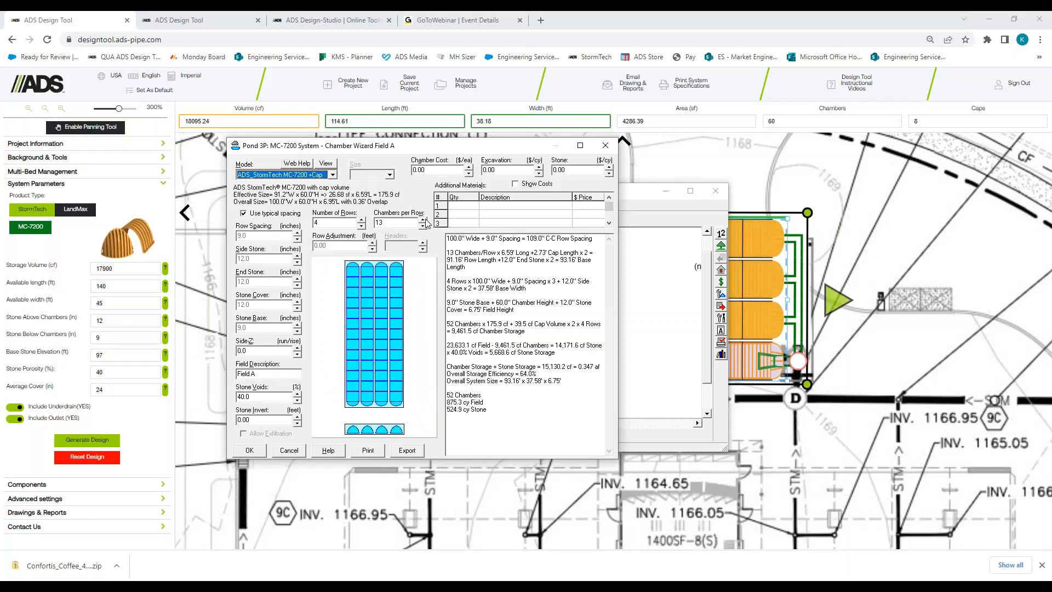
{"action": "left_click", "coordinate": [423, 220]}
{"action": "left_click", "coordinate": [423, 220]}
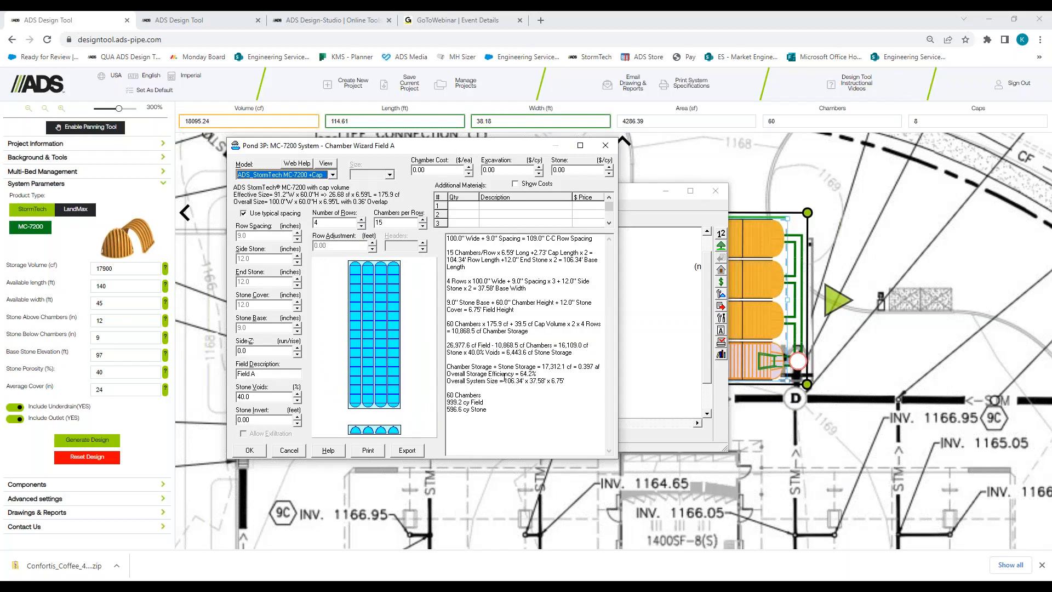
Step: Compare the chamber field's chamber count and total storage with the bed values in the ADS Design Tool
{"action": "left_click_drag", "start_coordinate": [451, 324], "coordinate": [470, 321]}
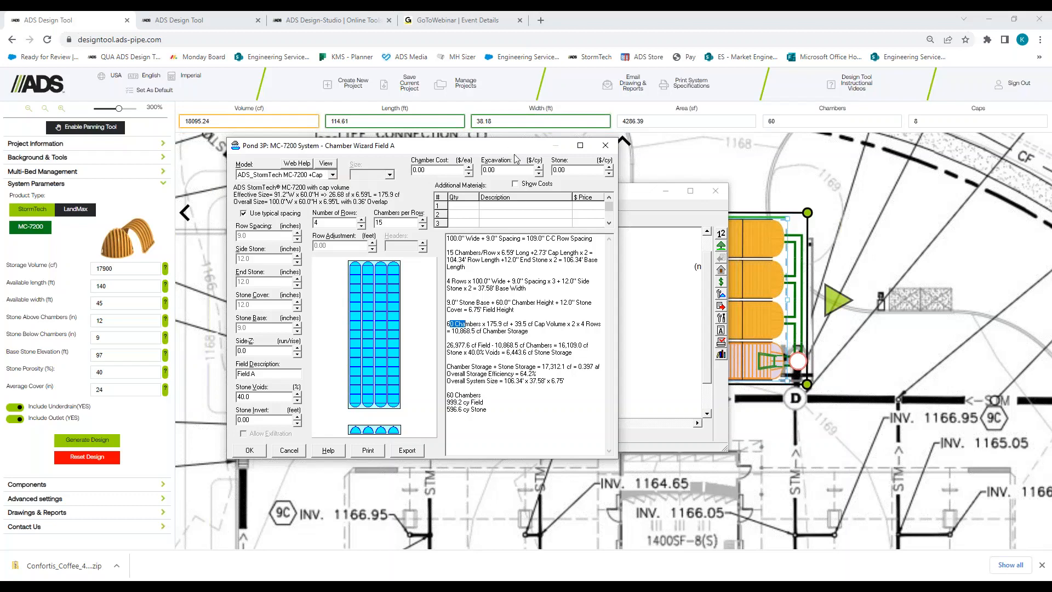
{"action": "left_click_drag", "start_coordinate": [514, 154], "coordinate": [530, 183]}
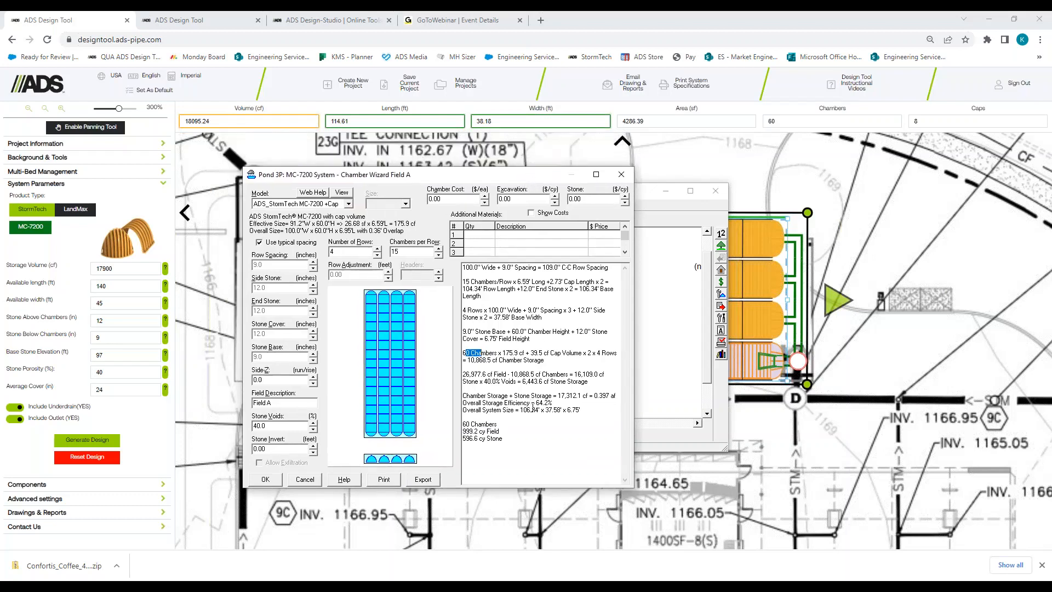
{"action": "left_click_drag", "start_coordinate": [554, 394], "coordinate": [588, 395]}
{"action": "left_click", "coordinate": [878, 225]}
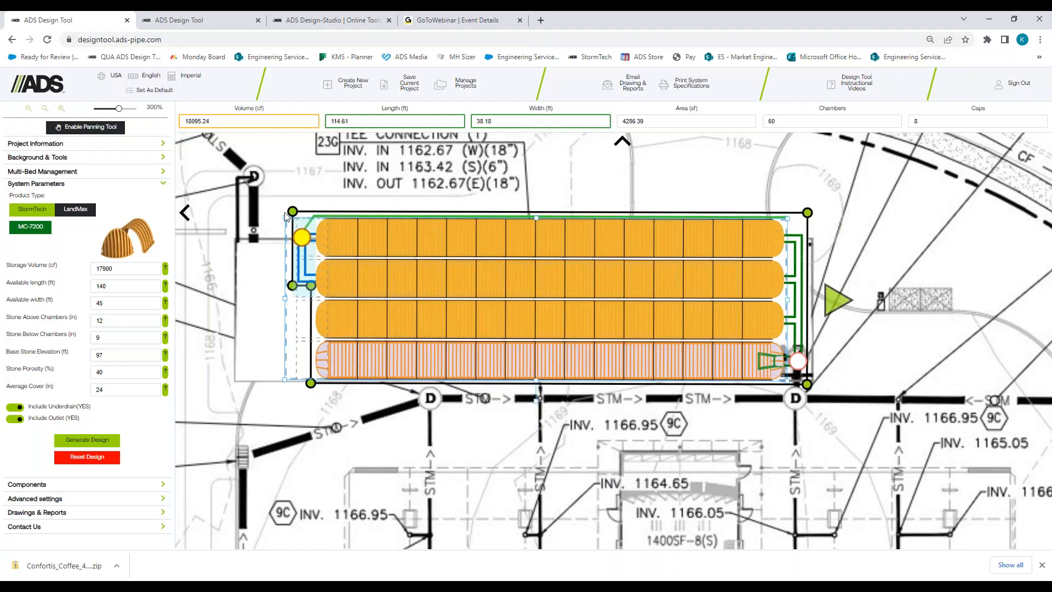
{"action": "left_click", "coordinate": [488, 582]}
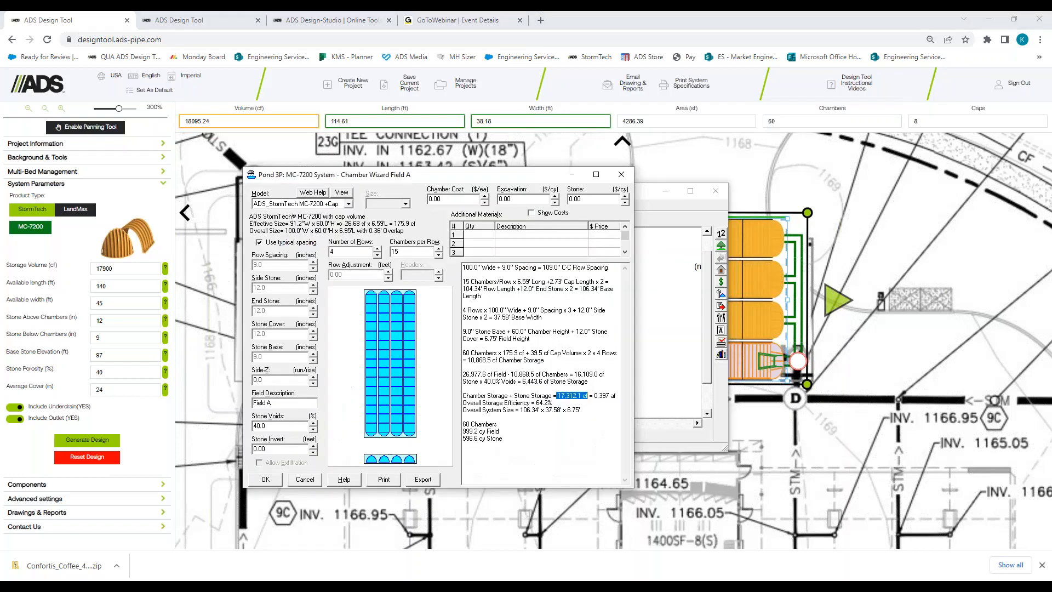
Step: Turn off typical spacing for the chamber field and check the perimeter stone around the bed in the ADS Design Tool
{"action": "left_click_drag", "start_coordinate": [553, 182], "coordinate": [700, 218]}
{"action": "left_click", "coordinate": [419, 280]}
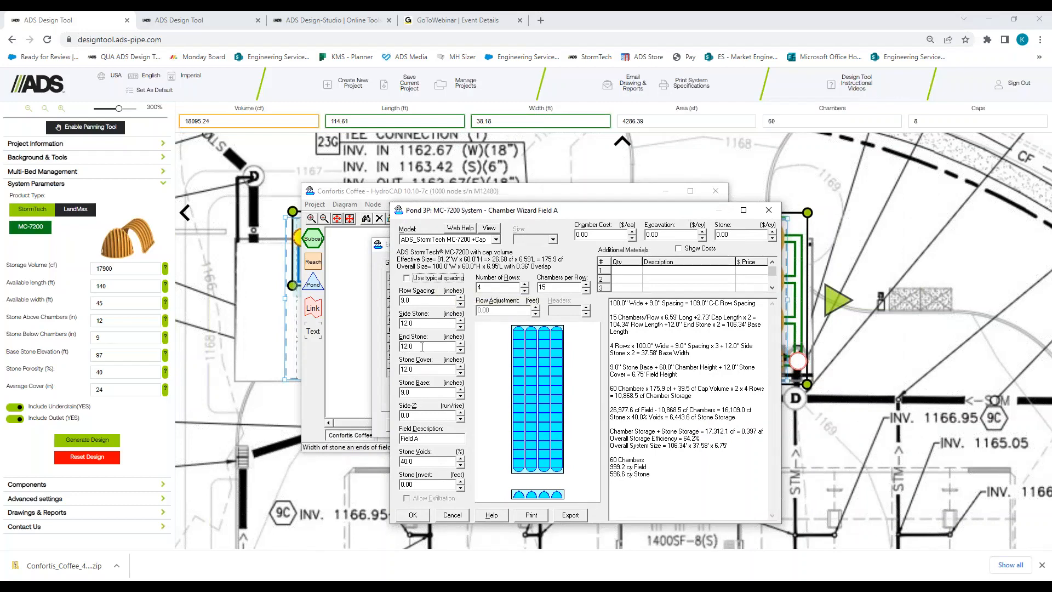
{"action": "left_click", "coordinate": [296, 170]}
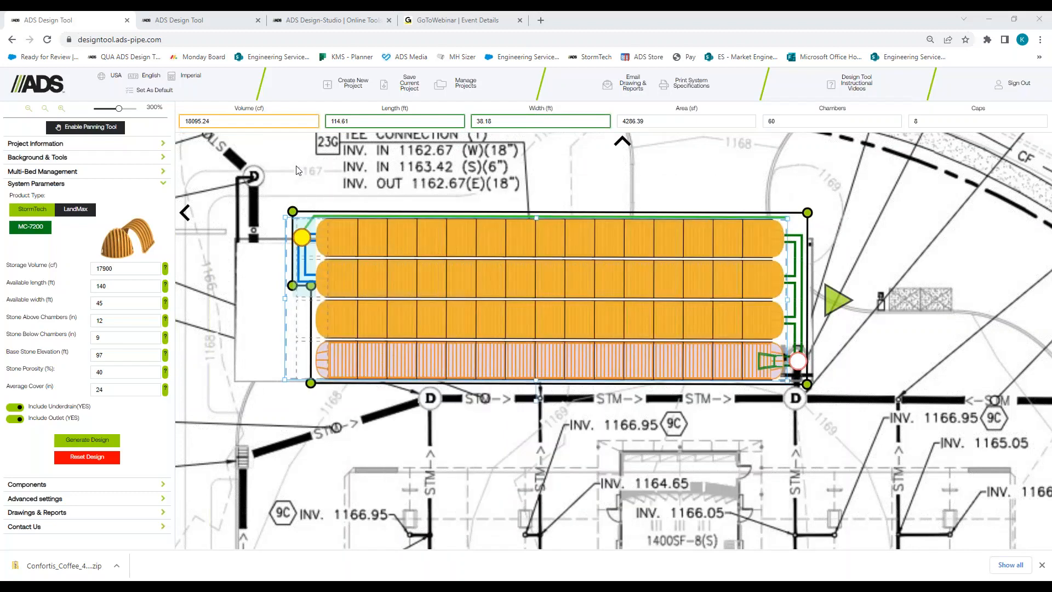
{"action": "scroll", "coordinate": [348, 218], "scroll_direction": "up", "scroll_amount": 2}
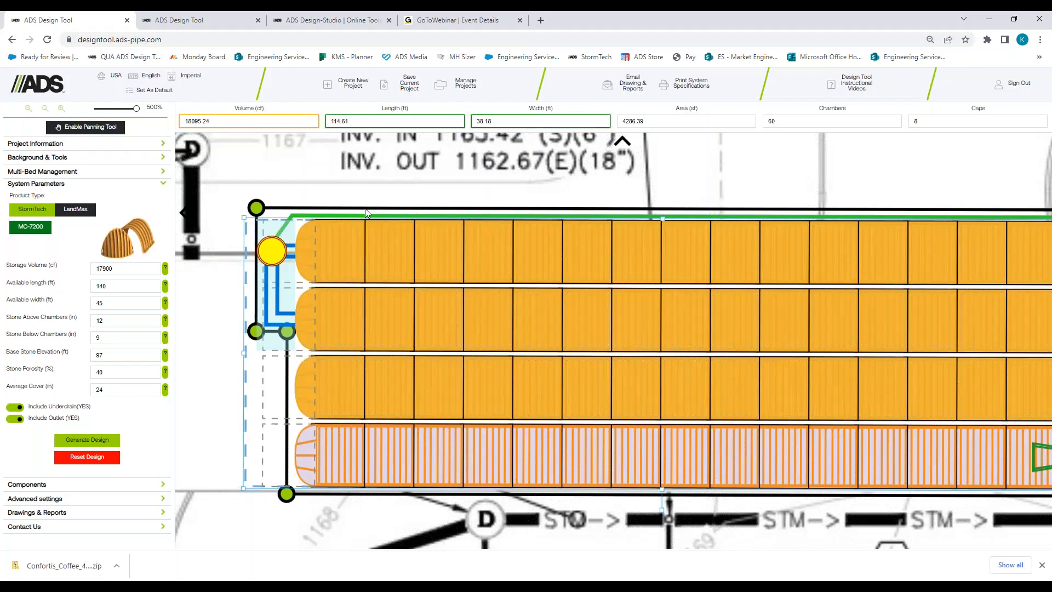
{"action": "left_click", "coordinate": [528, 581]}
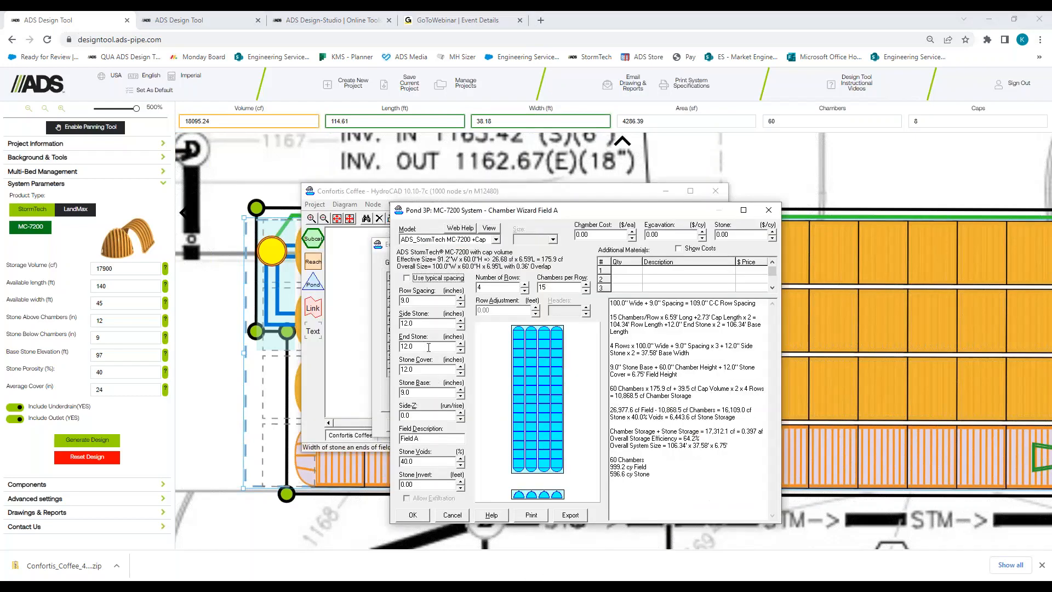
Step: Set the side stone width of the chamber field to 15.5 inches
{"action": "double_click", "coordinate": [429, 324]}
{"action": "type", "text": "15"}
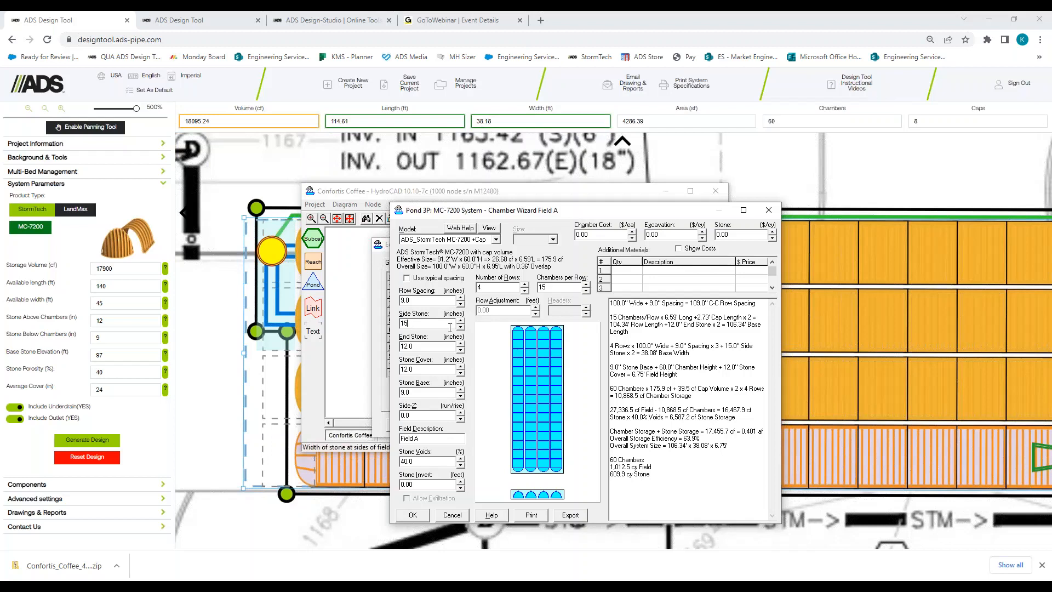
{"action": "type", "text": ".4"}
{"action": "key", "text": "BackSpace"}
{"action": "key", "text": "BackSpace"}
{"action": "type", "text": ".5"}
Step: Check the stone beyond the row ends in the ADS layout, and try a 35-inch end stone in HydroCAD
{"action": "left_click", "coordinate": [248, 263]}
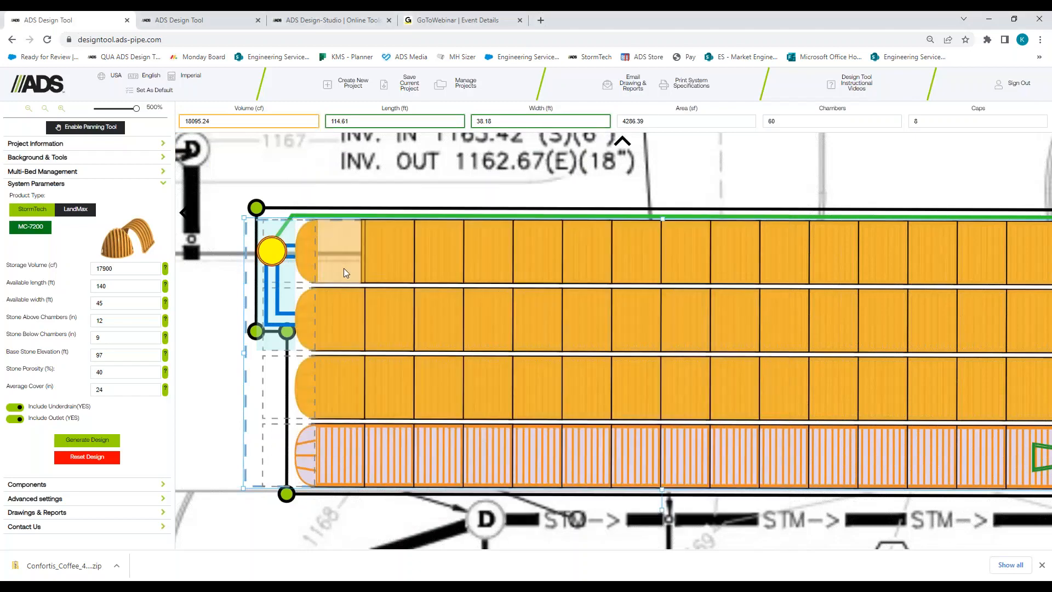
{"action": "scroll", "coordinate": [343, 268], "scroll_direction": "down", "scroll_amount": 3}
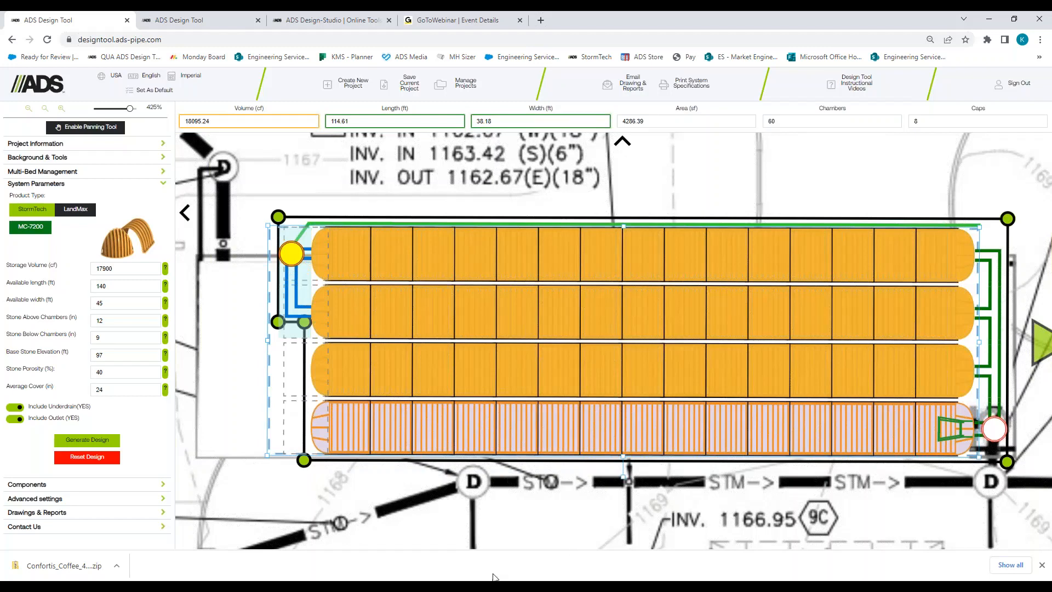
{"action": "key", "text": "alt+Tab"}
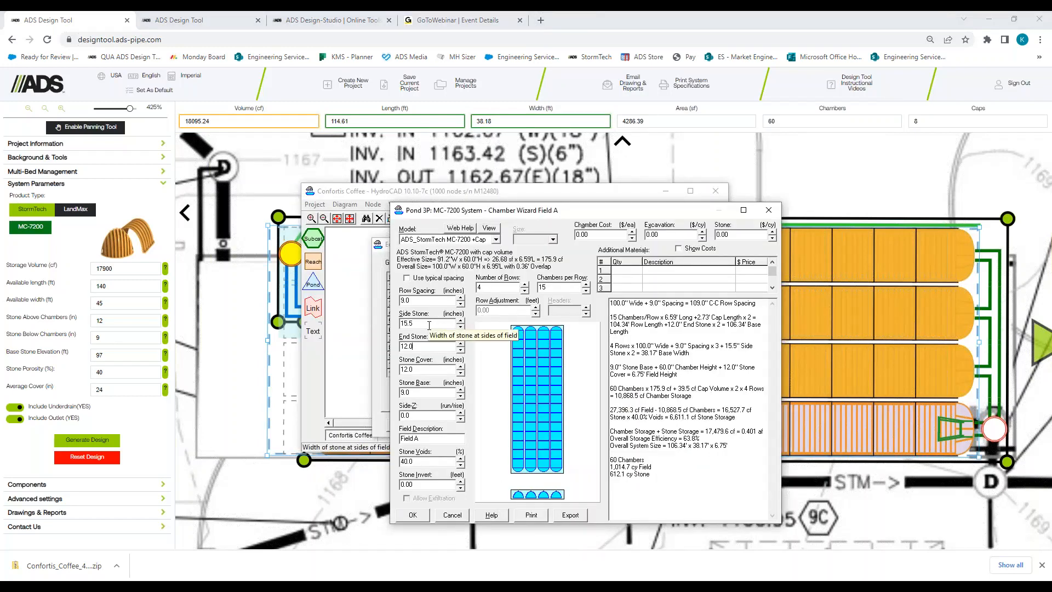
{"action": "key", "text": "Tab"}
{"action": "type", "text": "35"}
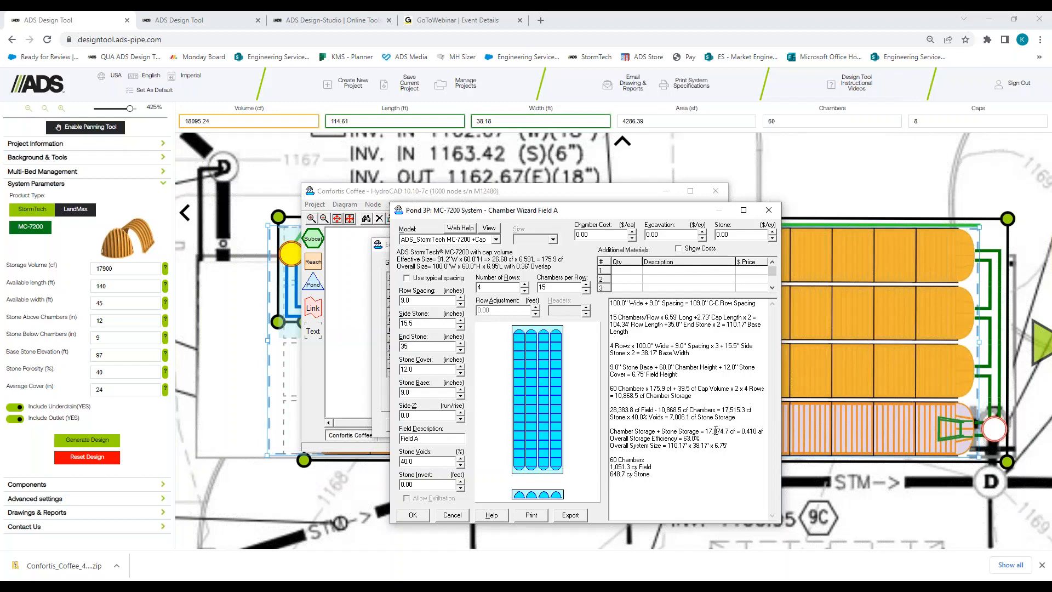
{"action": "left_click", "coordinate": [436, 372]}
{"action": "left_click_drag", "start_coordinate": [699, 431], "coordinate": [729, 431]}
Step: Increase the end stone to 47 inches, check the system size, and raise it to 48 inches
{"action": "double_click", "coordinate": [437, 346]}
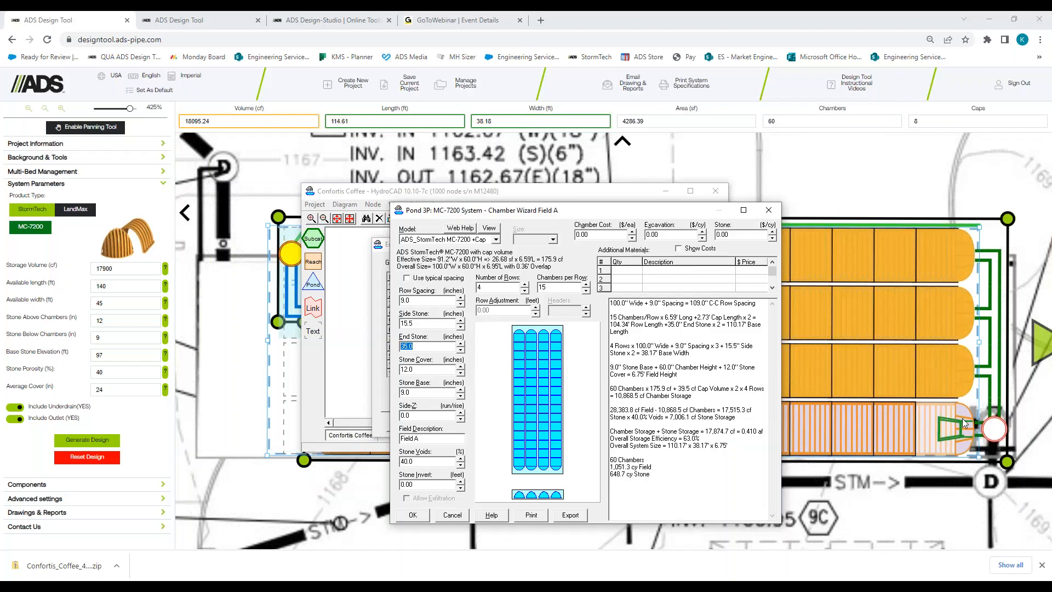
{"action": "type", "text": "47"}
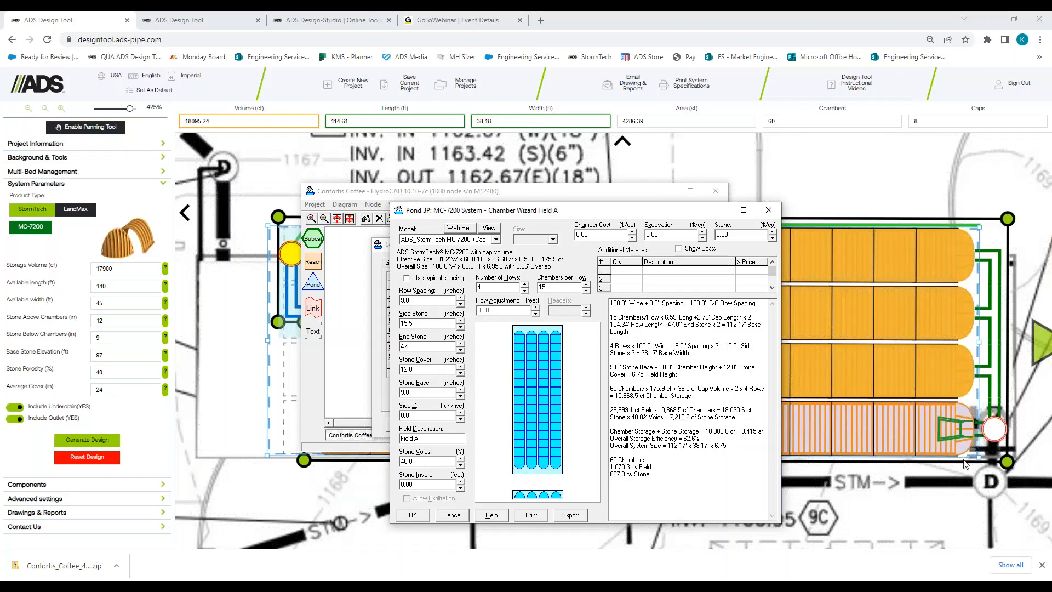
{"action": "left_click", "coordinate": [672, 453]}
{"action": "left_click", "coordinate": [715, 445]}
{"action": "left_click", "coordinate": [462, 345]}
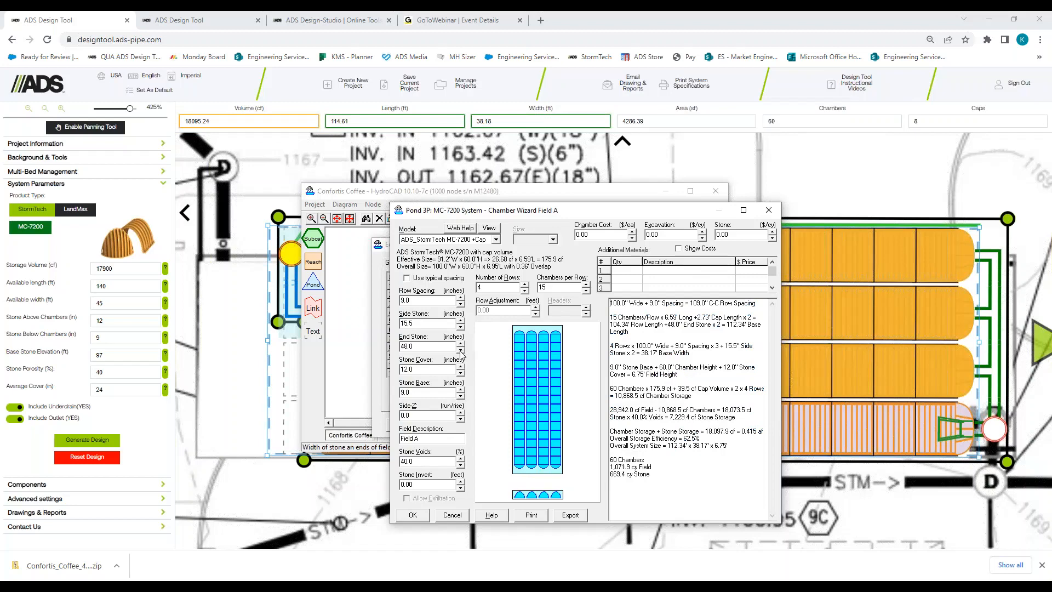
Step: Lower the end stone to 47 inches and compare the total storage with the ADS volume
{"action": "left_click", "coordinate": [461, 350]}
{"action": "left_click", "coordinate": [460, 351]}
{"action": "left_click", "coordinate": [461, 344]}
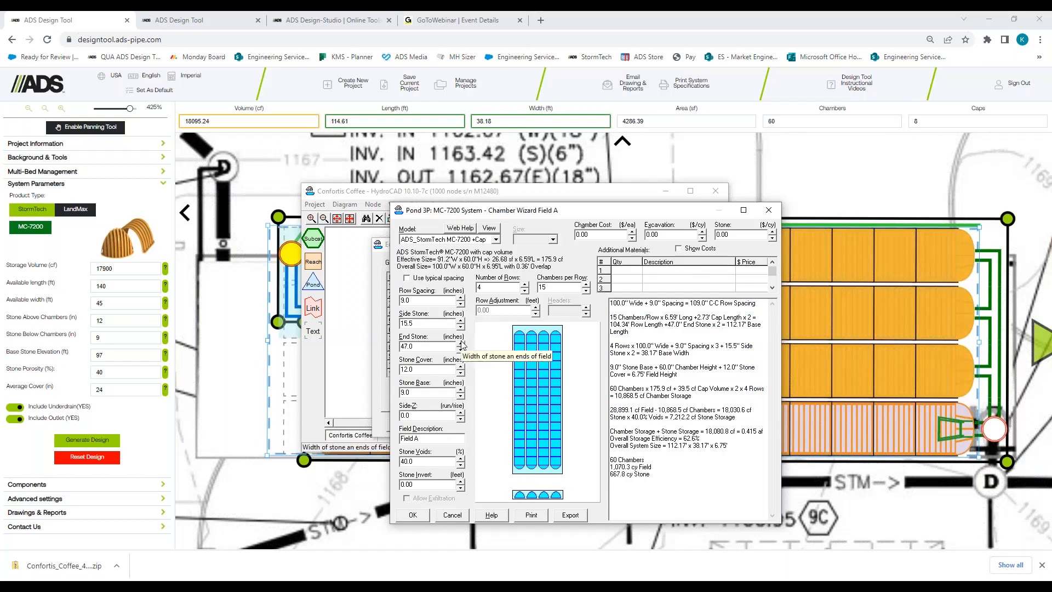
{"action": "left_click_drag", "start_coordinate": [705, 431], "coordinate": [740, 433]}
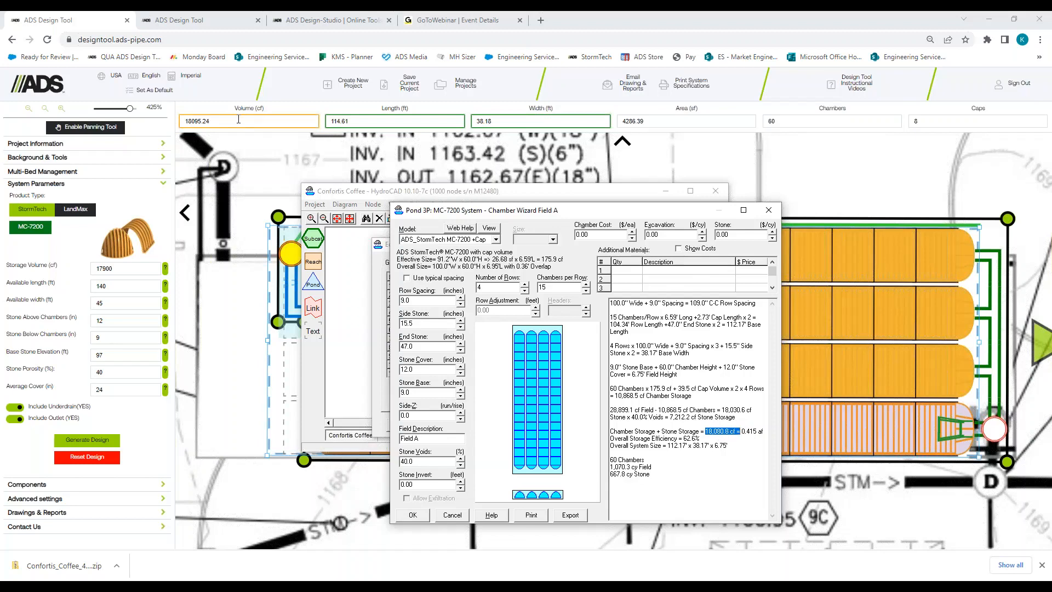
Step: Fine-tune the end stone, trying 47.4 inches first and settling on 47.7 inches
{"action": "left_click", "coordinate": [428, 346]}
{"action": "type", "text": "\\"}
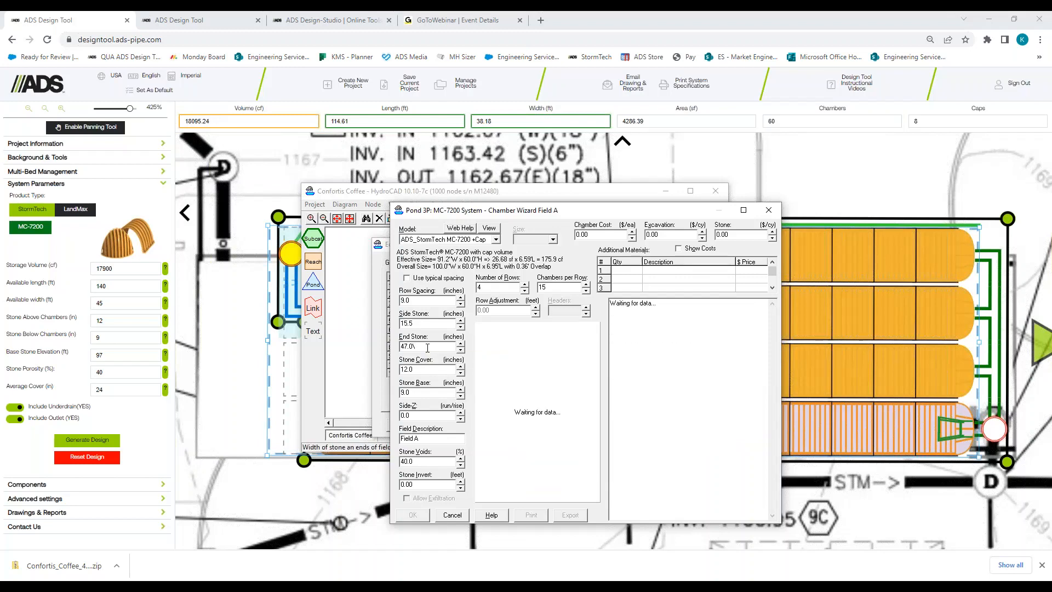
{"action": "key", "text": "BackSpace"}
{"action": "key", "text": "BackSpace"}
{"action": "type", "text": "4"}
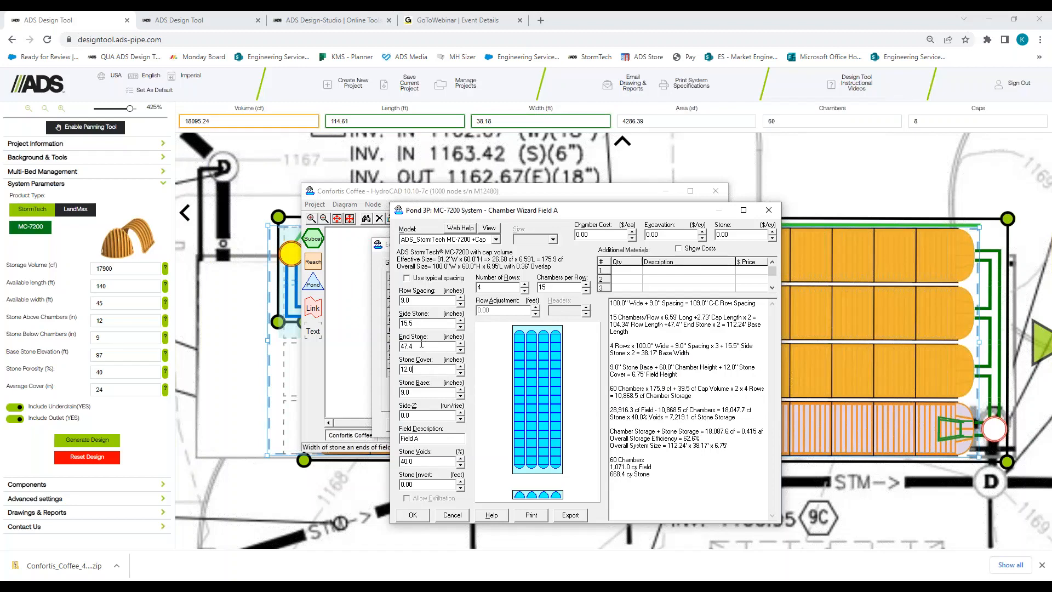
{"action": "key", "text": "BackSpace"}
{"action": "type", "text": "5"}
{"action": "key", "text": "BackSpace"}
{"action": "type", "text": "7"}
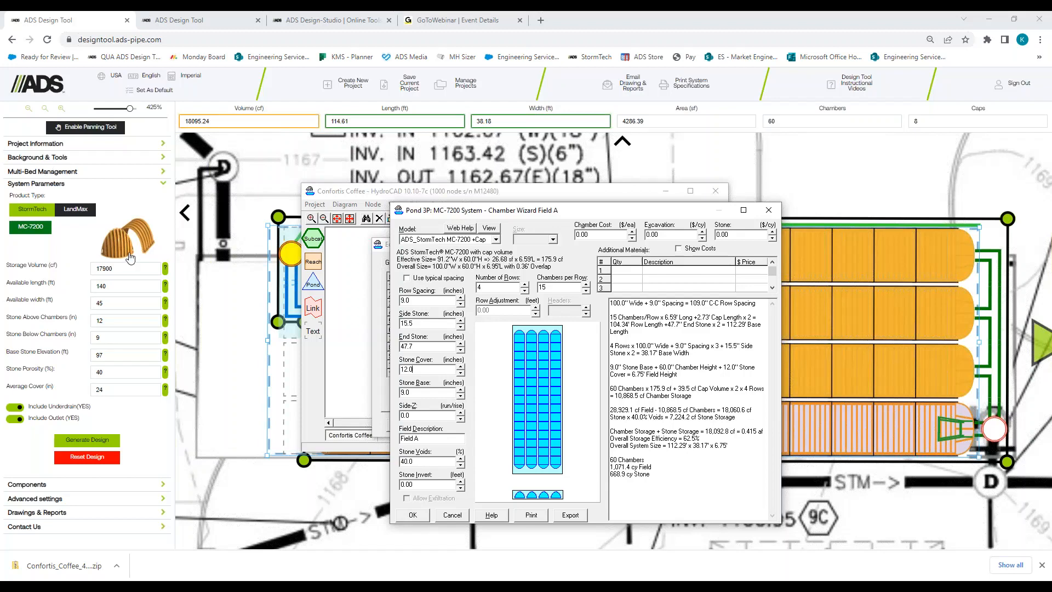
Step: Check the bed layout in the ADS Design Tool, then accept the chamber field and pond 3P edits in HydroCAD
{"action": "left_click", "coordinate": [266, 322]}
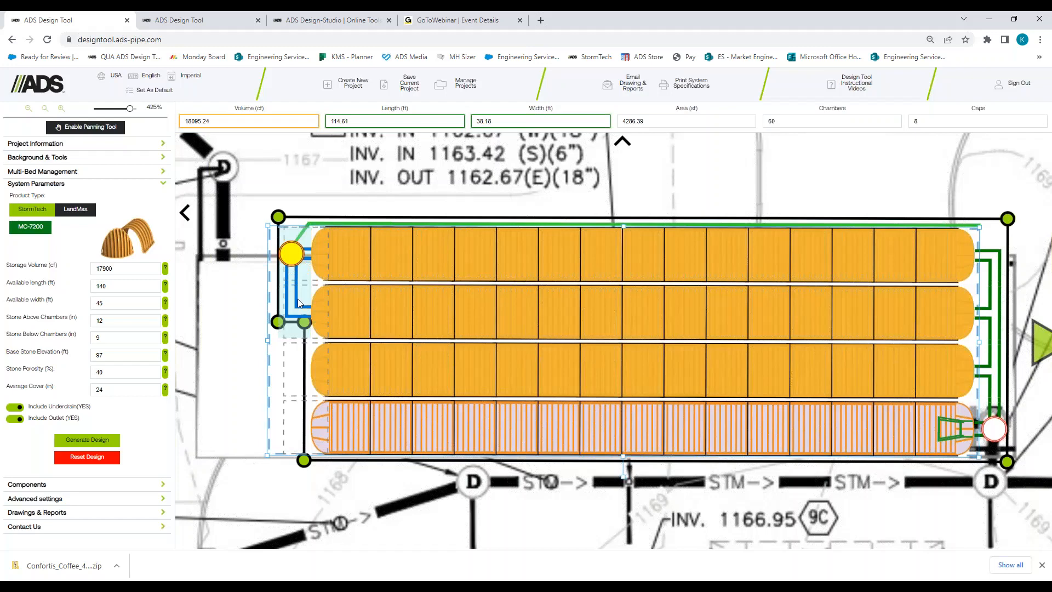
{"action": "key", "text": "alt+Tab"}
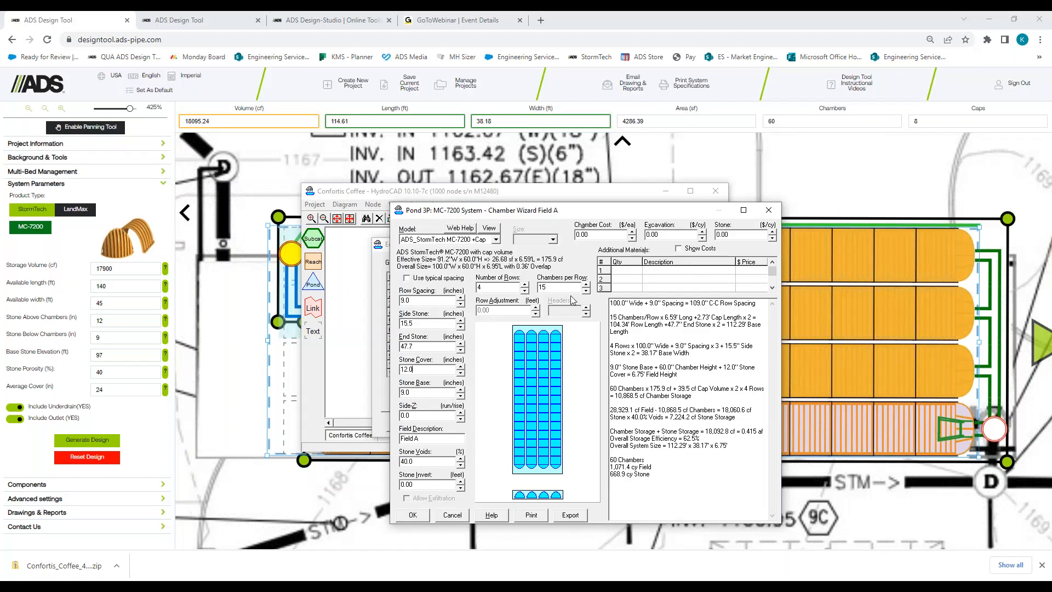
{"action": "left_click", "coordinate": [426, 517]}
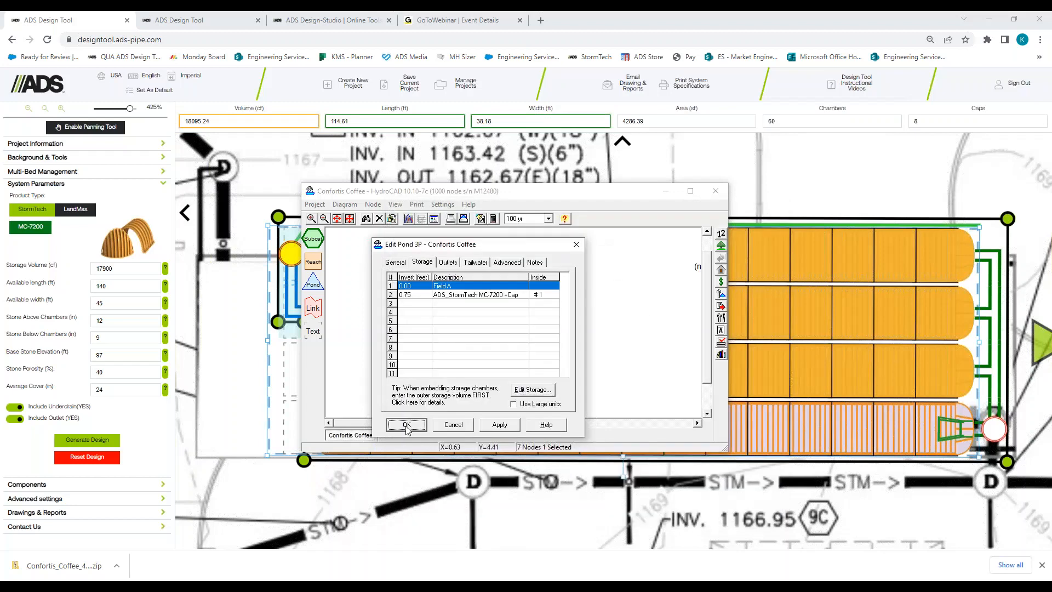
{"action": "left_click", "coordinate": [408, 425]}
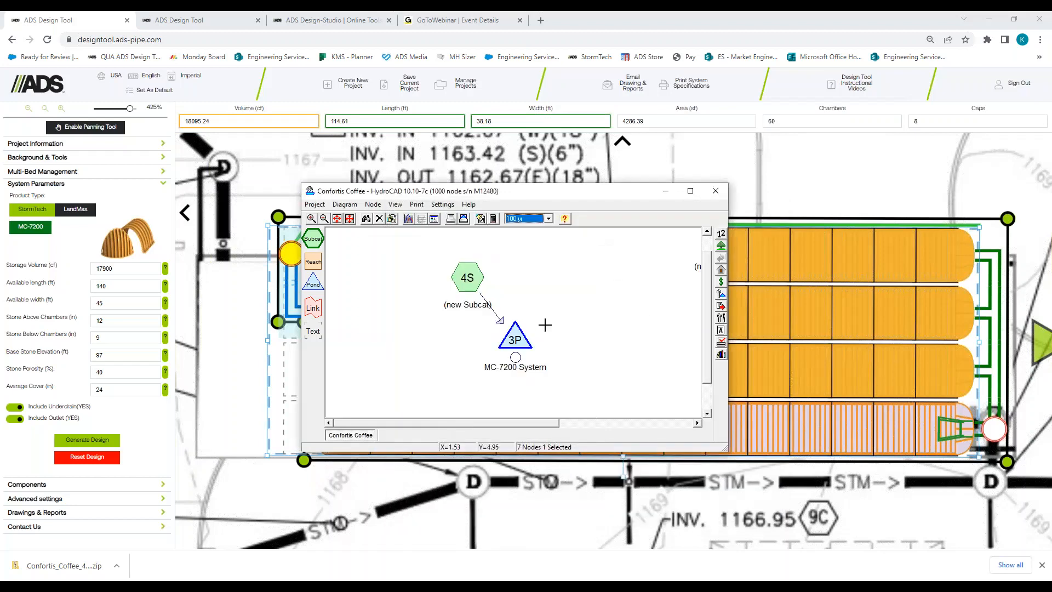
Step: Examine the REV1 Conforti's Coffee bed in the other Design Tool project and return to the original project
{"action": "left_click", "coordinate": [215, 17]}
{"action": "left_click", "coordinate": [215, 17]}
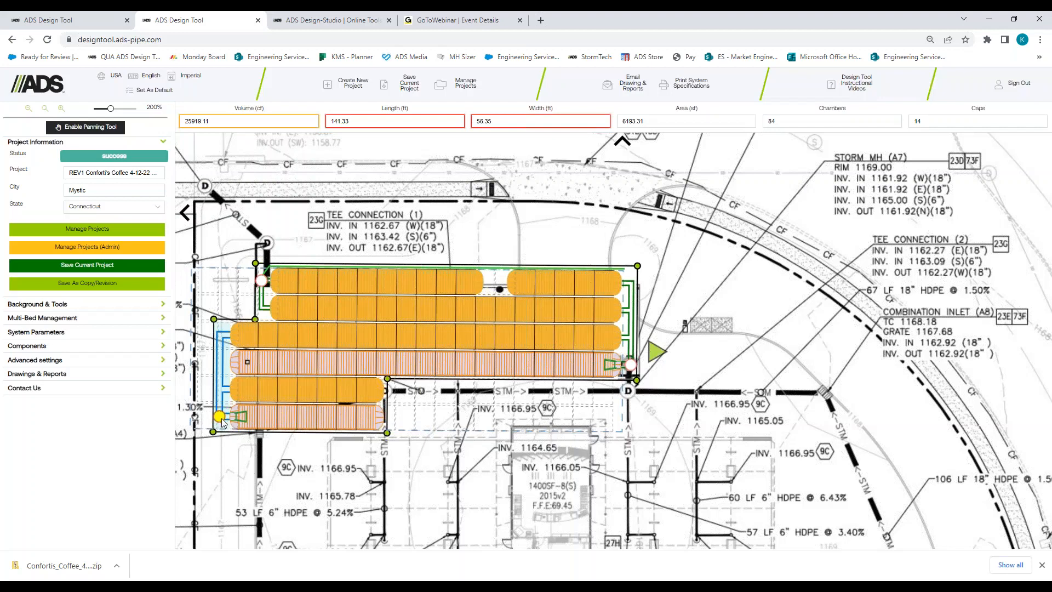
{"action": "left_click", "coordinate": [93, 21]}
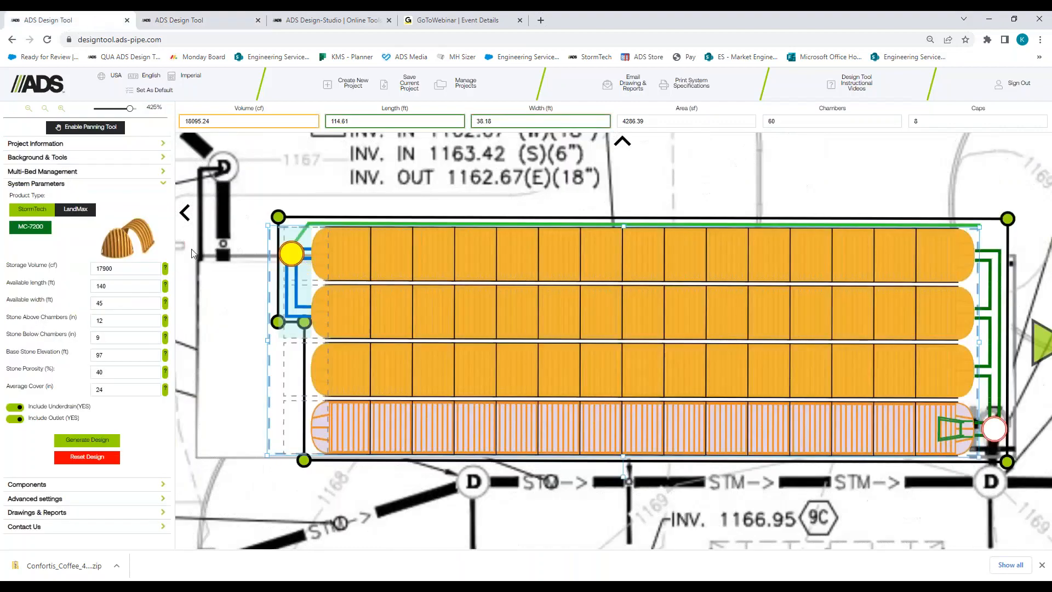
Step: Prefix the project name with REV1 and save the Conforti's Coffee 4-12-22 project as a copy/revision
{"action": "left_click", "coordinate": [141, 143]}
{"action": "left_click", "coordinate": [70, 173]}
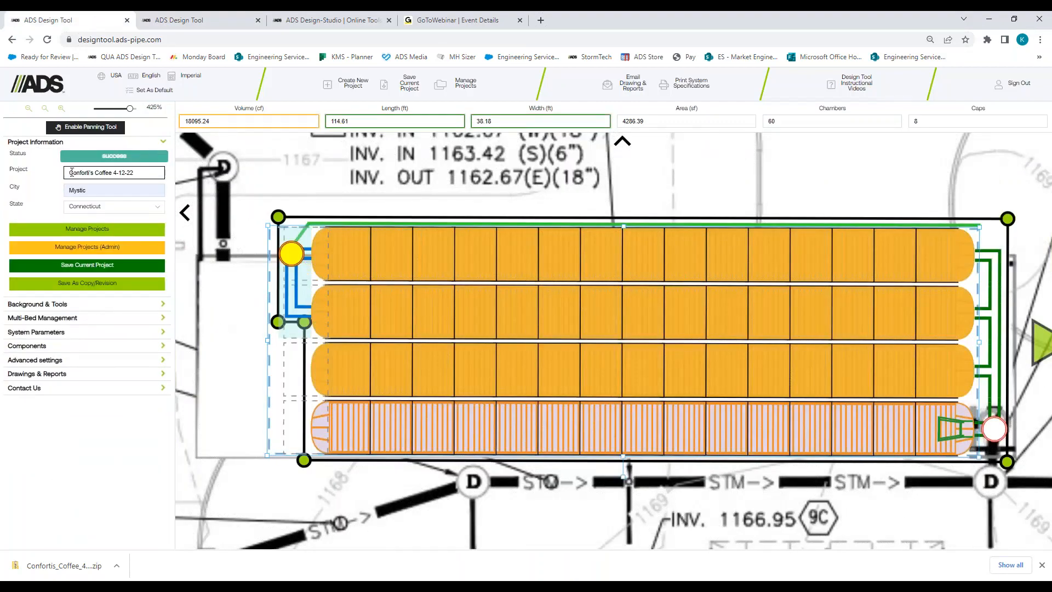
{"action": "type", "text": "REV1"}
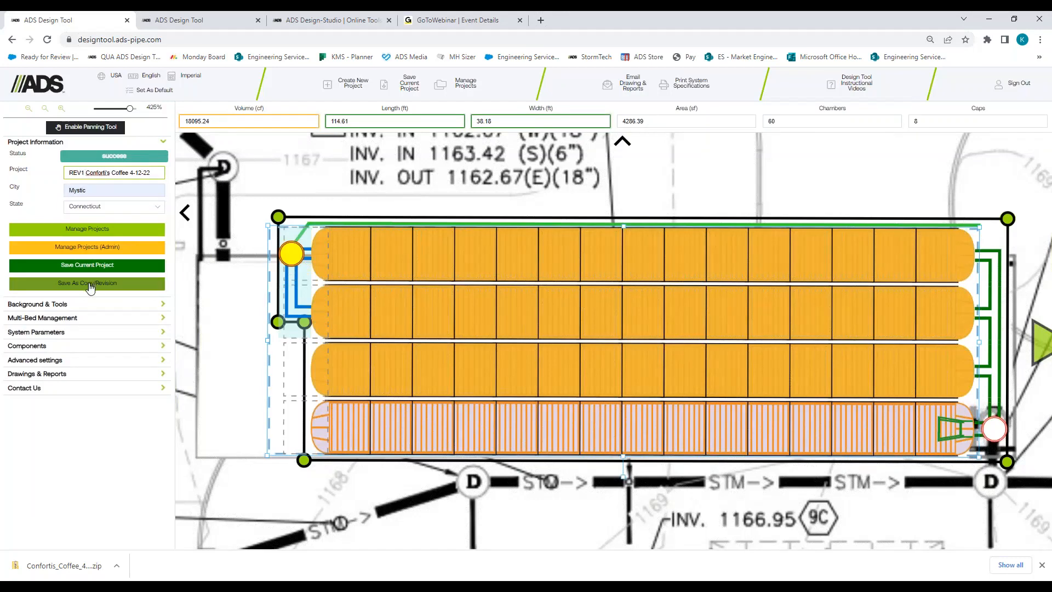
{"action": "left_click", "coordinate": [91, 284]}
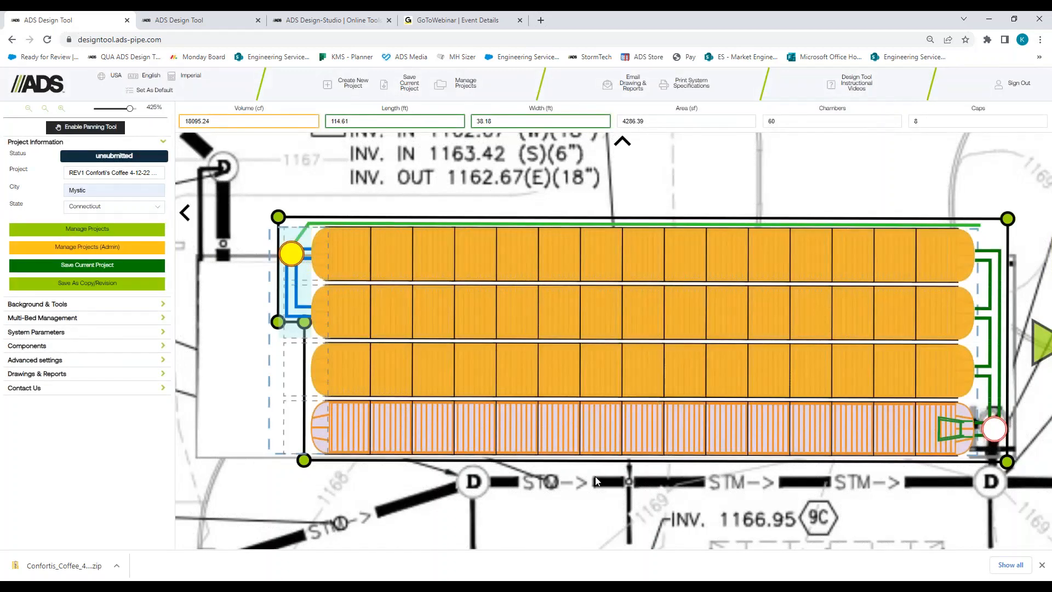
Step: Review the StormTech drawing package e-mail in Outlook, and display the contents of the Confortis_Coffee_41222 (1).zip download
{"action": "left_click", "coordinate": [362, 587]}
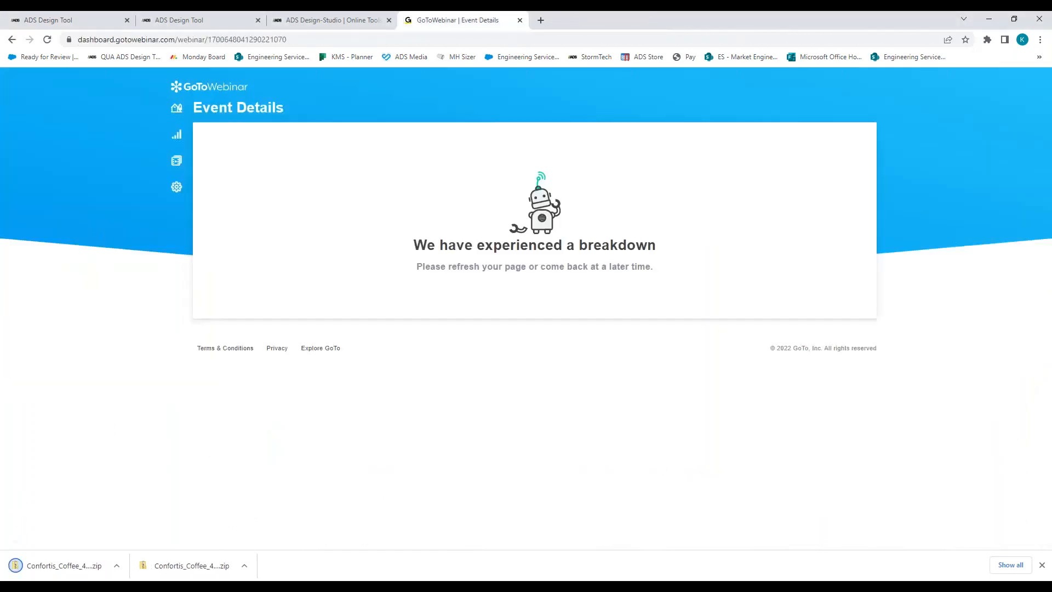
{"action": "left_click_drag", "start_coordinate": [1051, 22], "coordinate": [445, 84]}
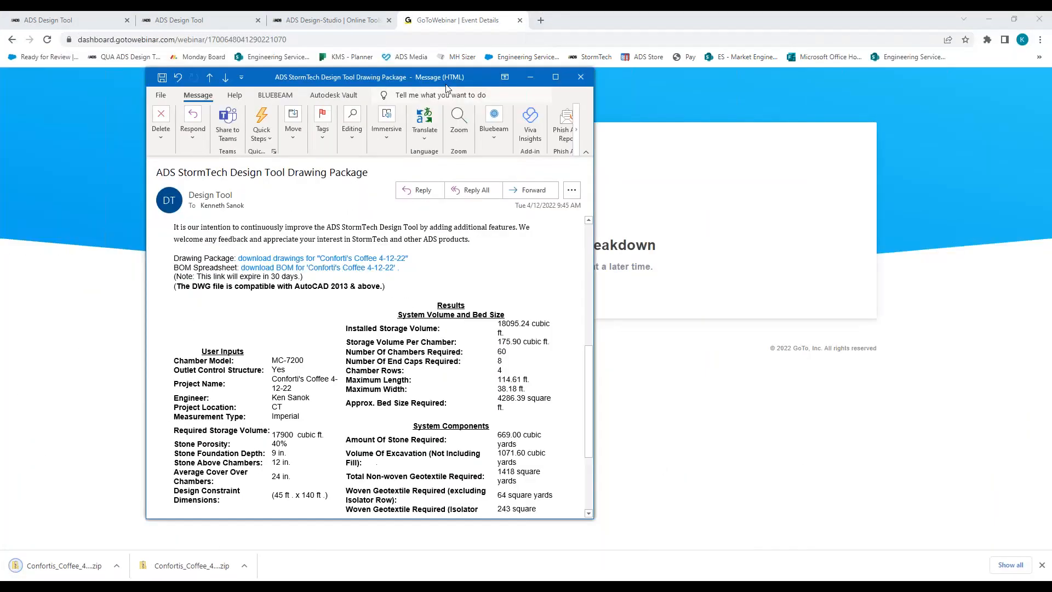
{"action": "left_click", "coordinate": [551, 71]}
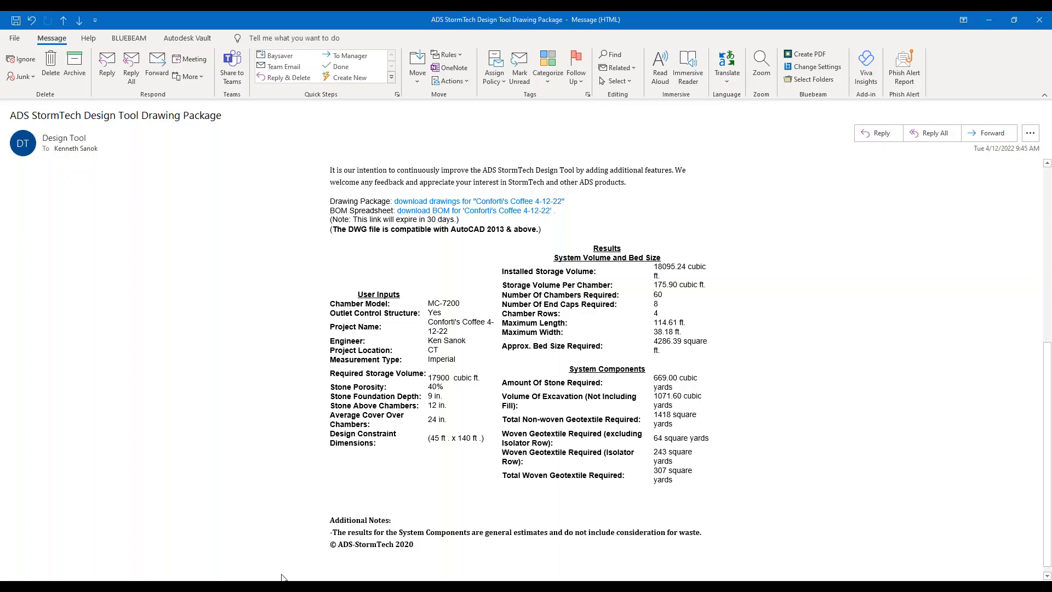
{"action": "mouse_move", "coordinate": [337, 564]}
{"action": "left_click_drag", "start_coordinate": [1051, 144], "coordinate": [395, 148]}
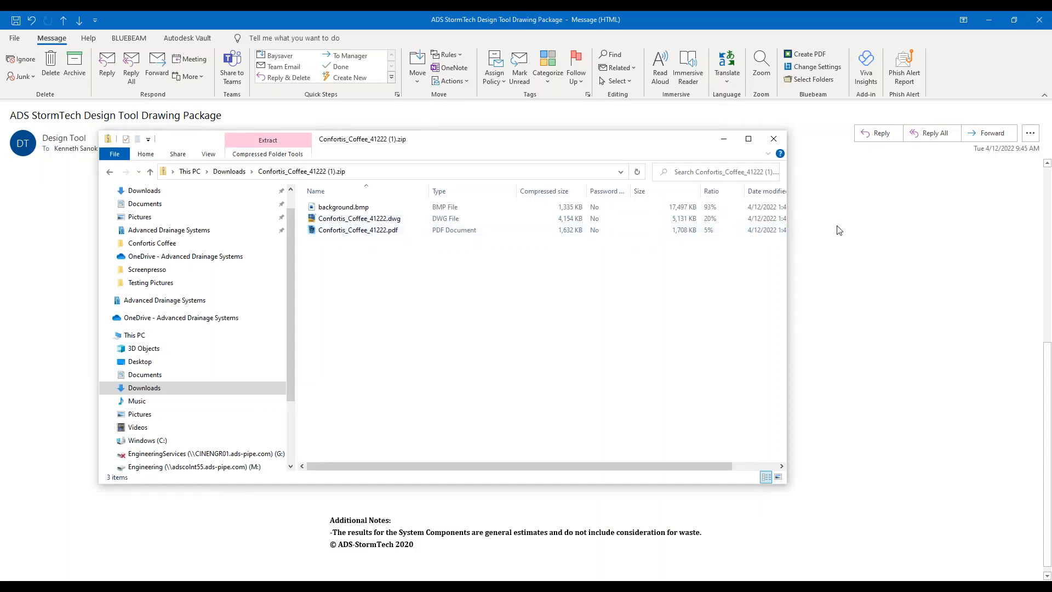
Step: Switch to Confortis_Coffee_41222.dwg in AutoCAD and examine the chamber bed over the site plan in model space
{"action": "left_click", "coordinate": [602, 587]}
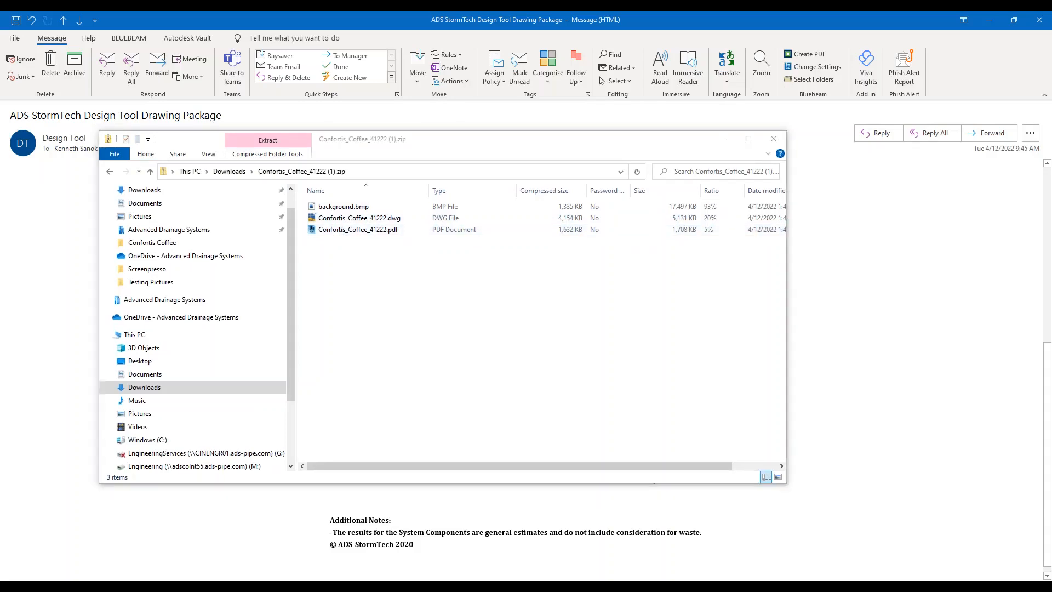
{"action": "left_click_drag", "start_coordinate": [1051, 27], "coordinate": [480, 80]}
{"action": "left_click", "coordinate": [838, 77]}
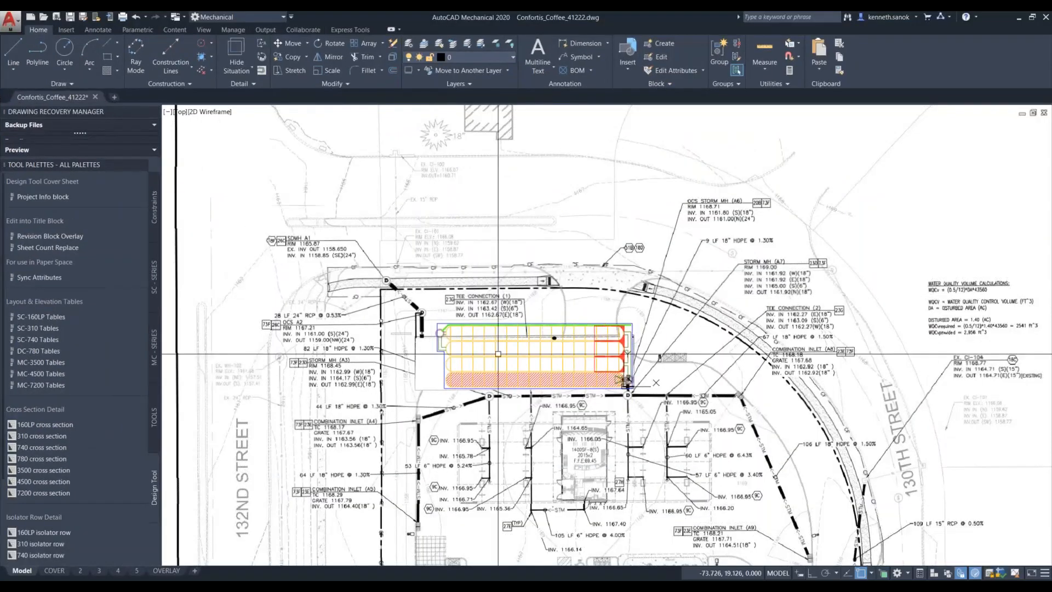
{"action": "scroll", "coordinate": [497, 354], "scroll_direction": "up", "scroll_amount": 1}
Step: Open layout sheet 2, look through the drawing's layers, and examine the dimensions around the chamber bed
{"action": "mouse_move", "coordinate": [74, 573]}
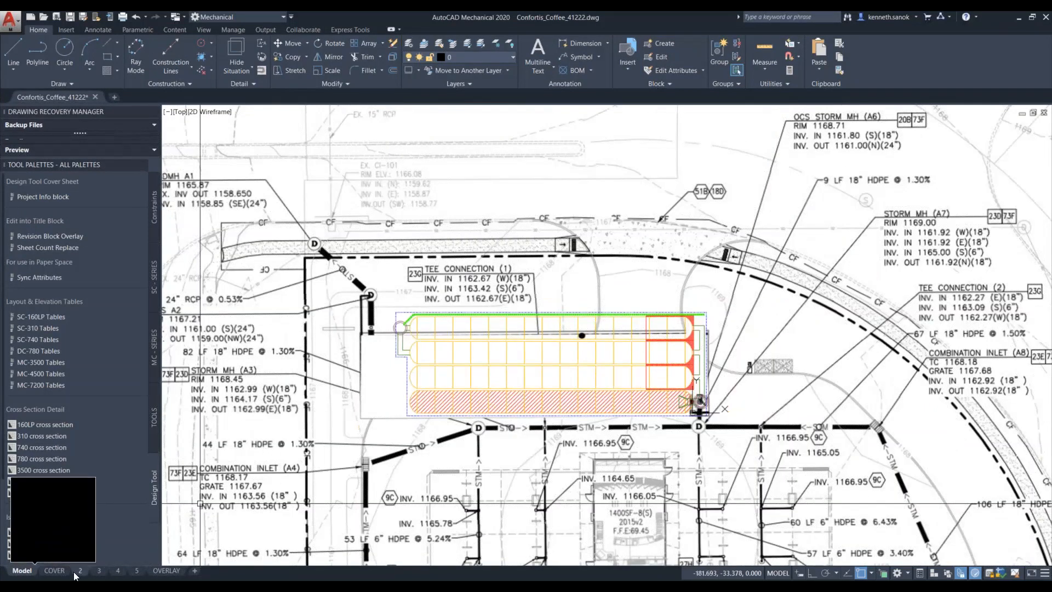
{"action": "left_click", "coordinate": [81, 570]}
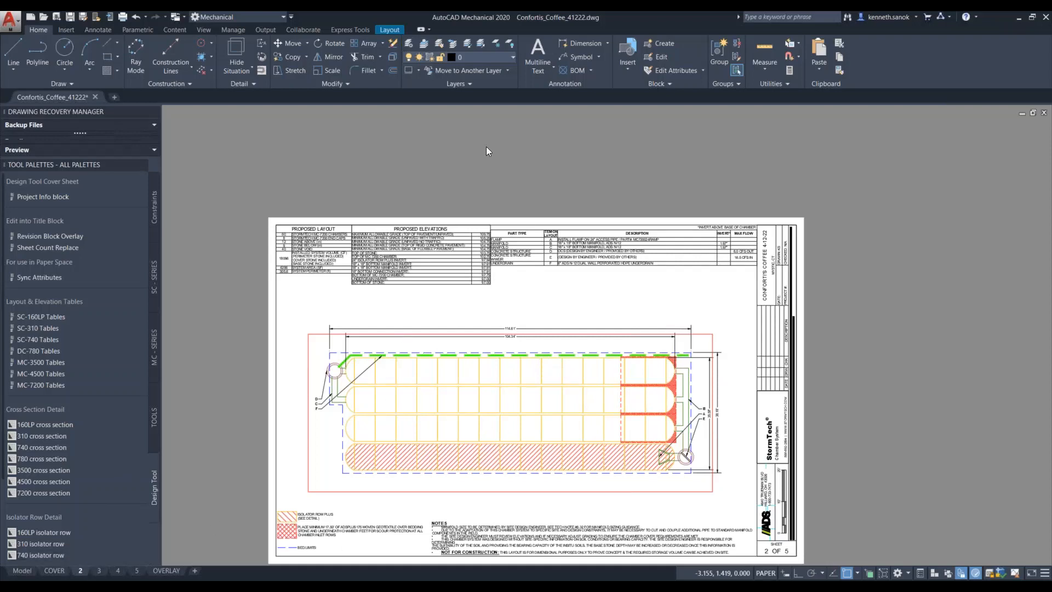
{"action": "left_click", "coordinate": [507, 57]}
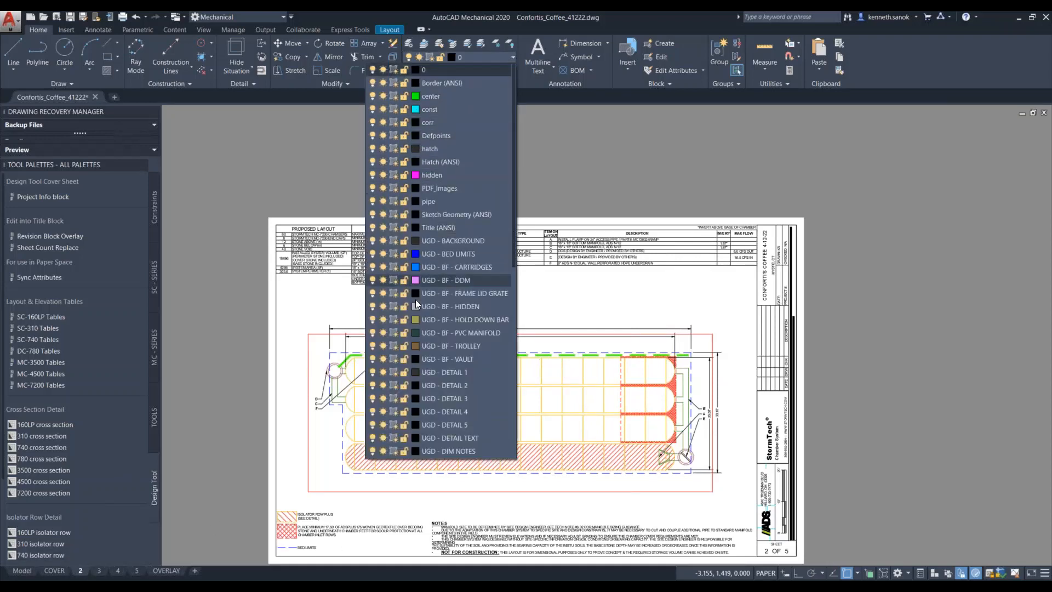
{"action": "scroll", "coordinate": [425, 316], "scroll_direction": "down", "scroll_amount": 2}
{"action": "left_click", "coordinate": [723, 314]}
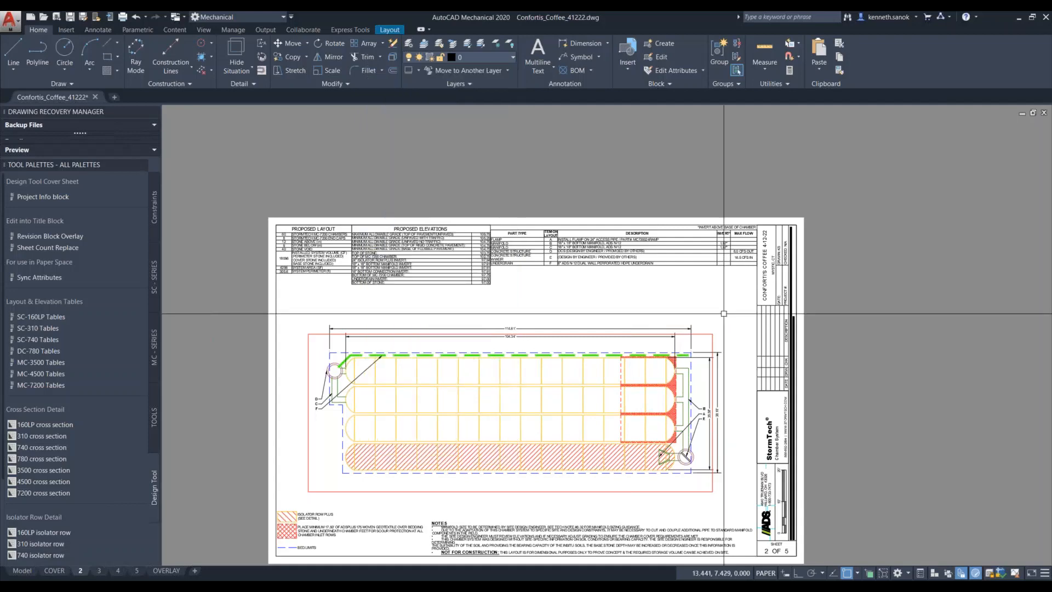
{"action": "scroll", "coordinate": [702, 333], "scroll_direction": "up", "scroll_amount": 4}
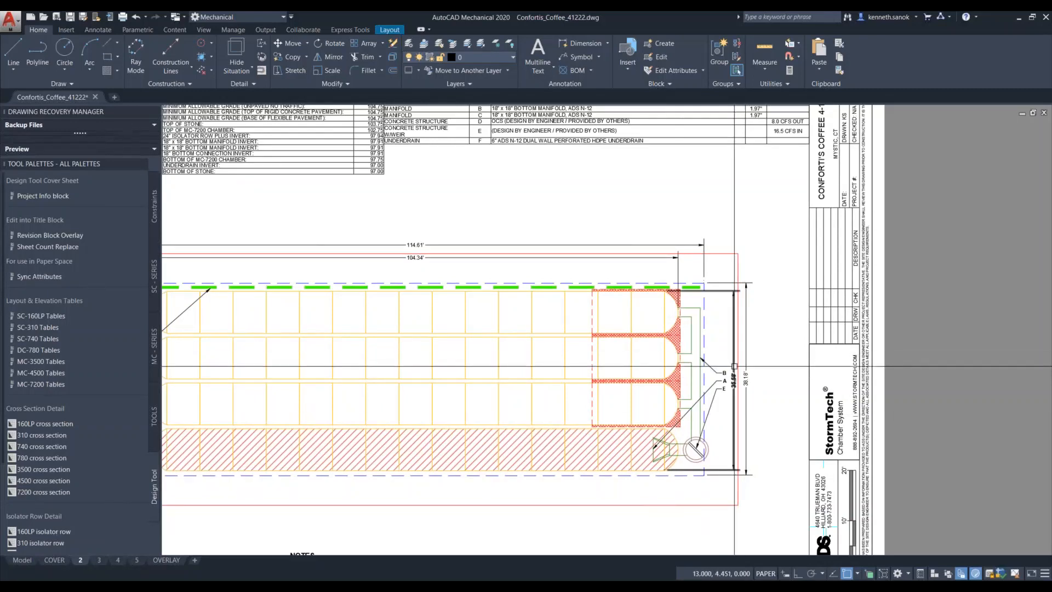
{"action": "scroll", "coordinate": [738, 356], "scroll_direction": "down", "scroll_amount": 4}
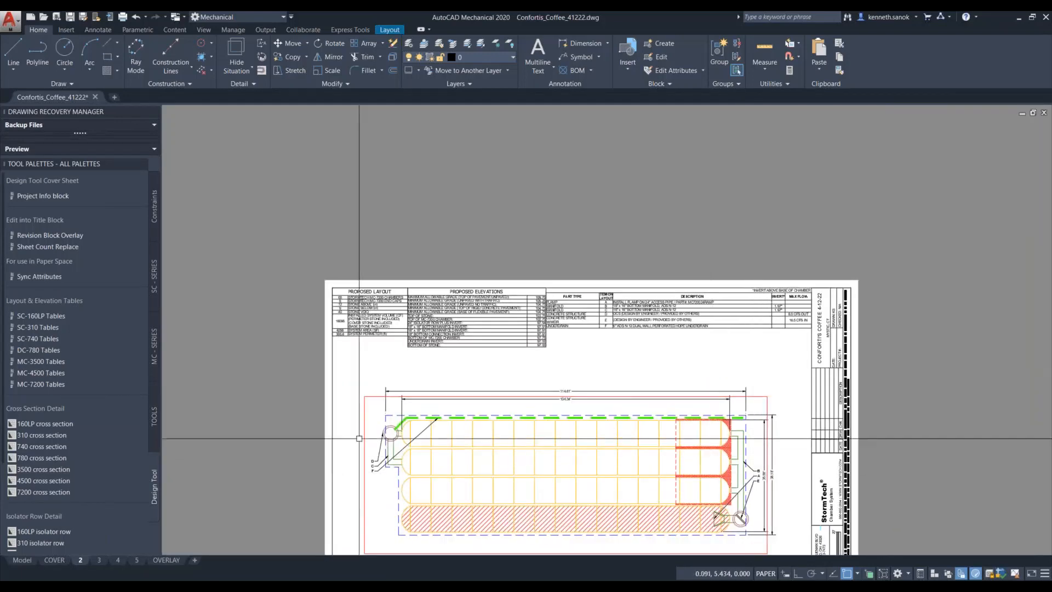
Step: Examine the inverts and maximum flows in the part table on sheet 2
{"action": "scroll", "coordinate": [593, 343], "scroll_direction": "up", "scroll_amount": 5}
{"action": "scroll", "coordinate": [630, 307], "scroll_direction": "down", "scroll_amount": 5}
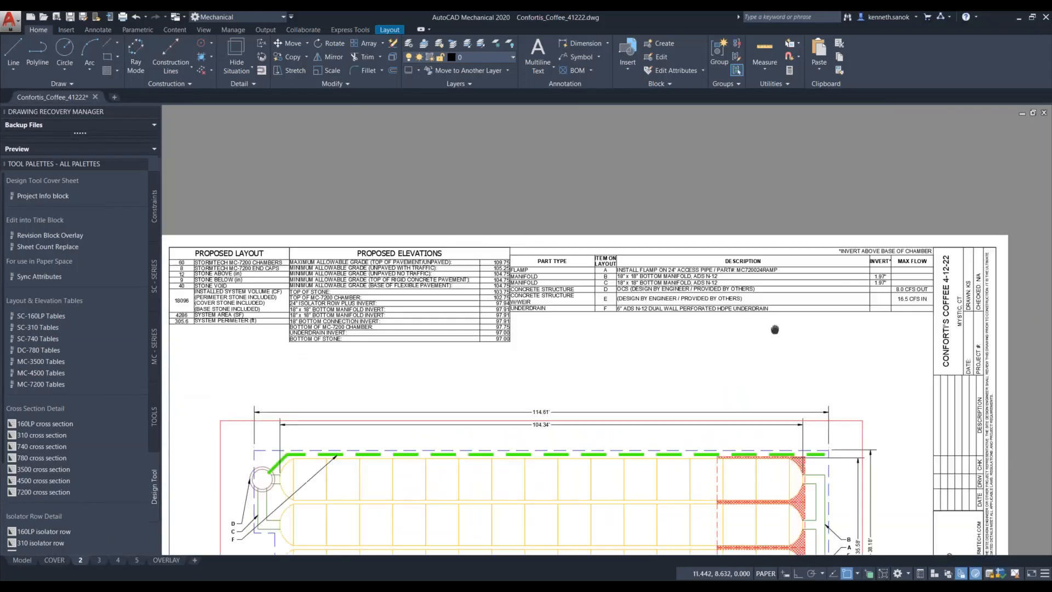
{"action": "scroll", "coordinate": [760, 320], "scroll_direction": "up", "scroll_amount": 2}
{"action": "scroll", "coordinate": [760, 320], "scroll_direction": "up", "scroll_amount": 4}
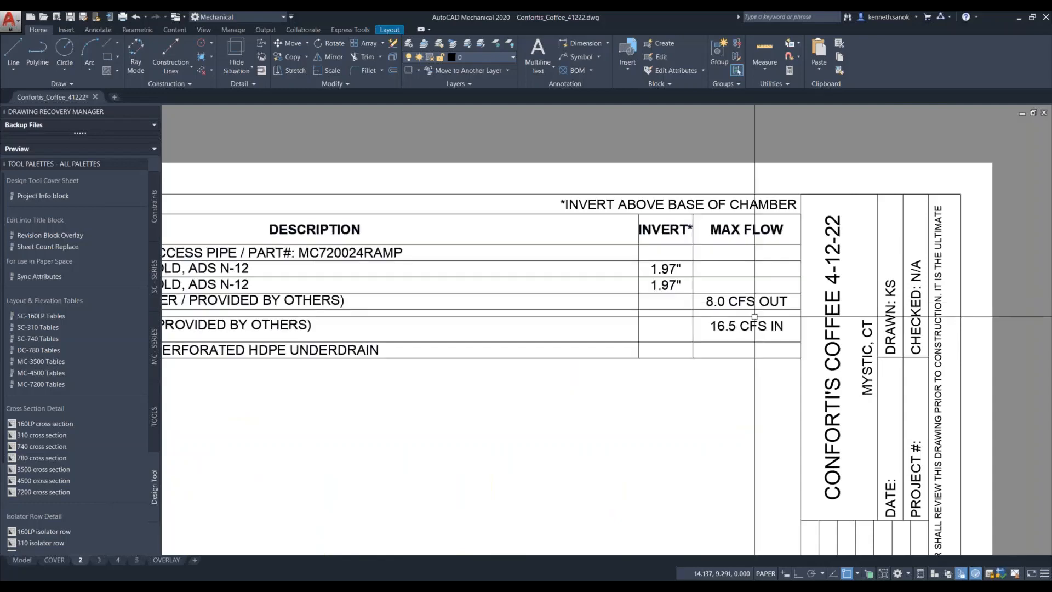
{"action": "scroll", "coordinate": [754, 316], "scroll_direction": "down", "scroll_amount": 5}
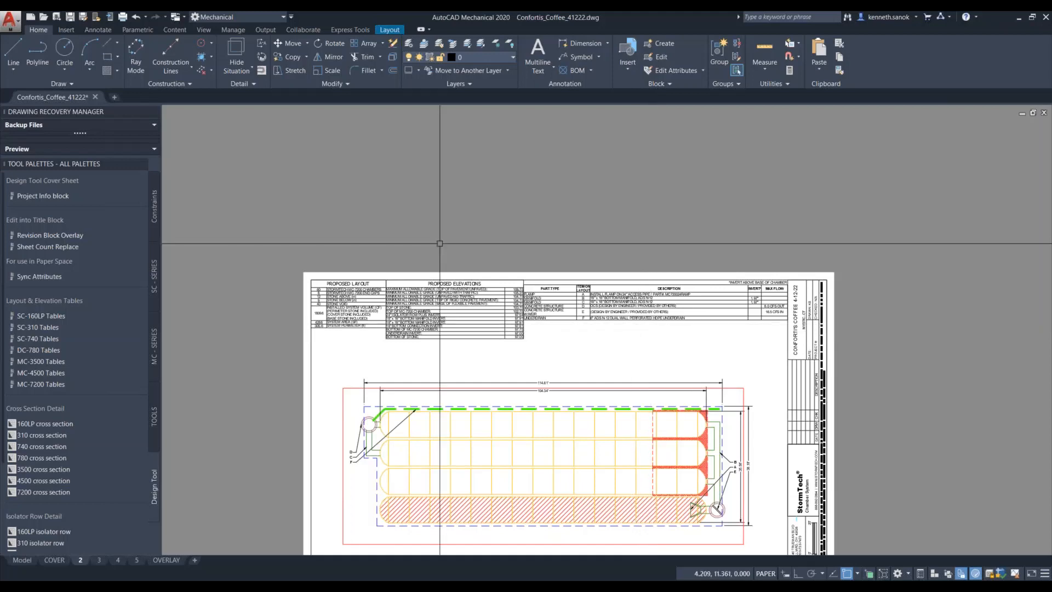
Step: Read the proposed layout and elevation tables on sheet 2, and return to the whole sheet
{"action": "scroll", "coordinate": [322, 303], "scroll_direction": "up", "scroll_amount": 5}
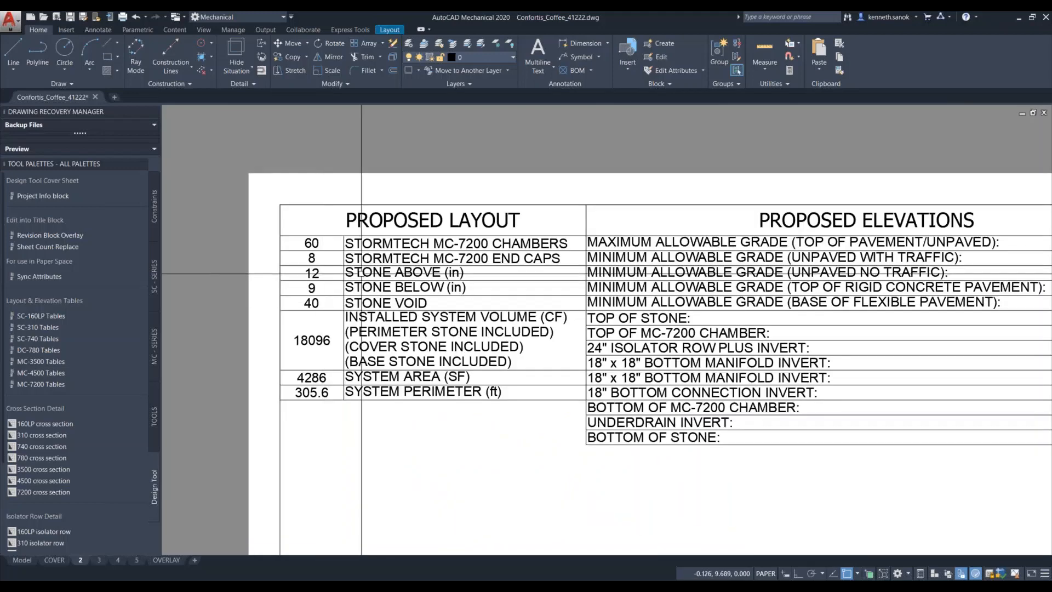
{"action": "scroll", "coordinate": [408, 362], "scroll_direction": "down", "scroll_amount": 4}
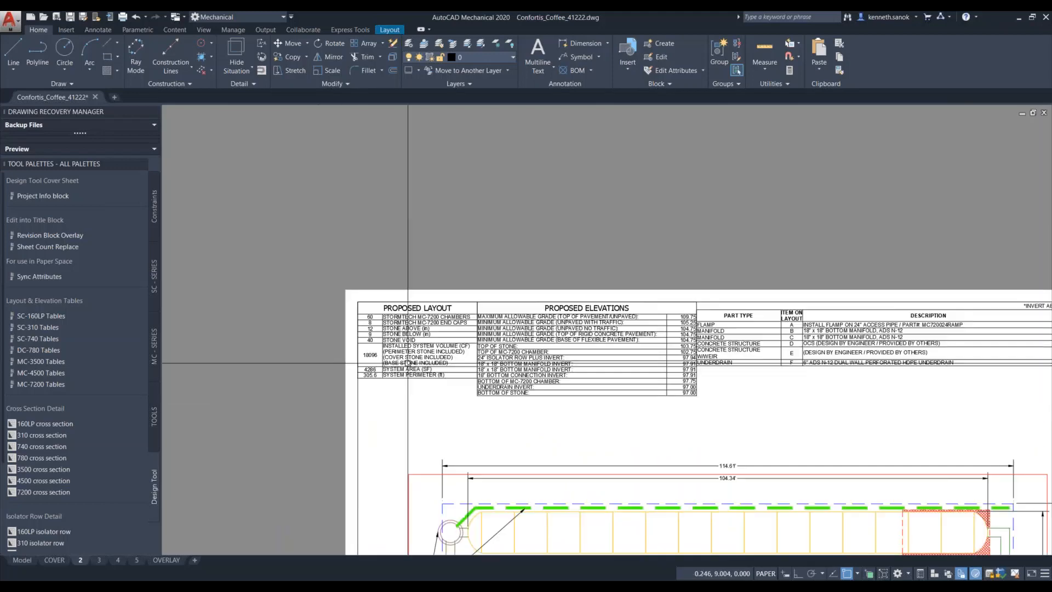
{"action": "scroll", "coordinate": [576, 376], "scroll_direction": "up", "scroll_amount": 2}
{"action": "scroll", "coordinate": [723, 377], "scroll_direction": "up", "scroll_amount": 2}
{"action": "scroll", "coordinate": [729, 379], "scroll_direction": "down", "scroll_amount": 4}
{"action": "left_click_drag", "start_coordinate": [793, 362], "coordinate": [625, 231]}
{"action": "scroll", "coordinate": [625, 231], "scroll_direction": "down", "scroll_amount": 2}
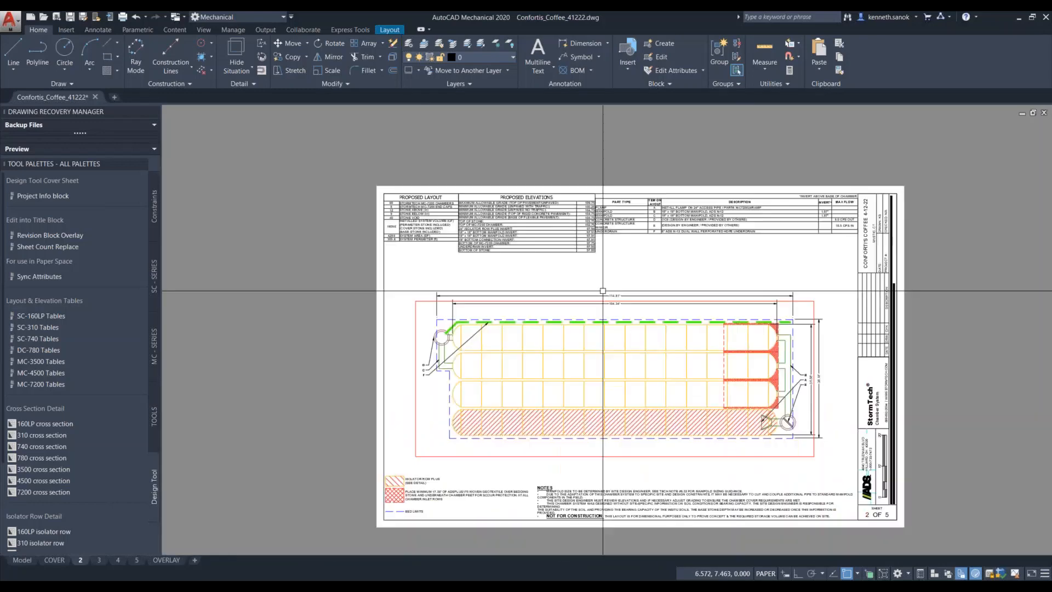
Step: Look through the detail sheets up to sheet 5 and show the OVERLAY layout with the bed over the site plan
{"action": "left_click", "coordinate": [99, 559]}
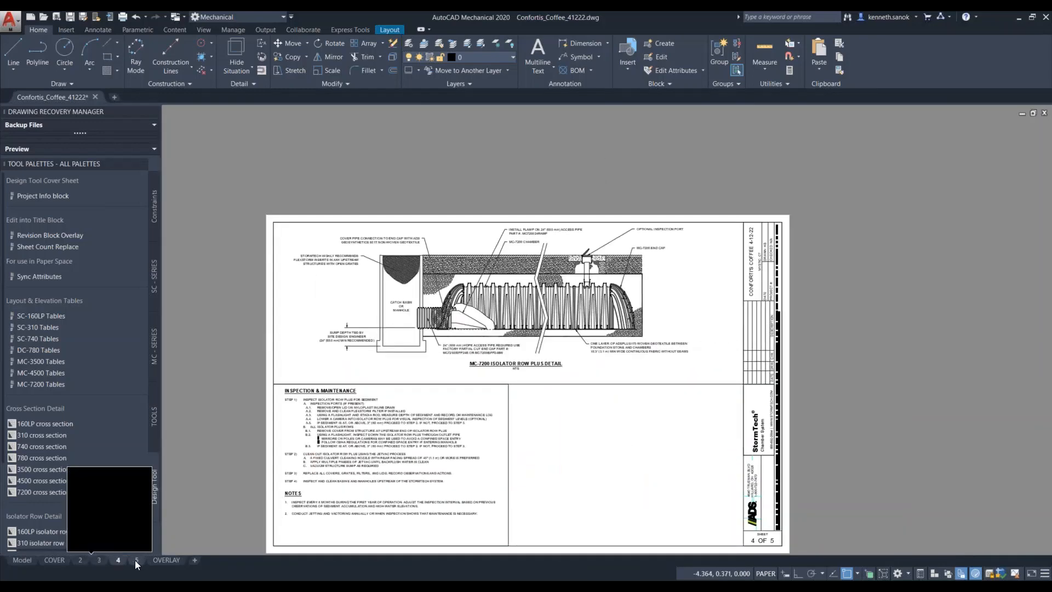
{"action": "left_click", "coordinate": [137, 559]}
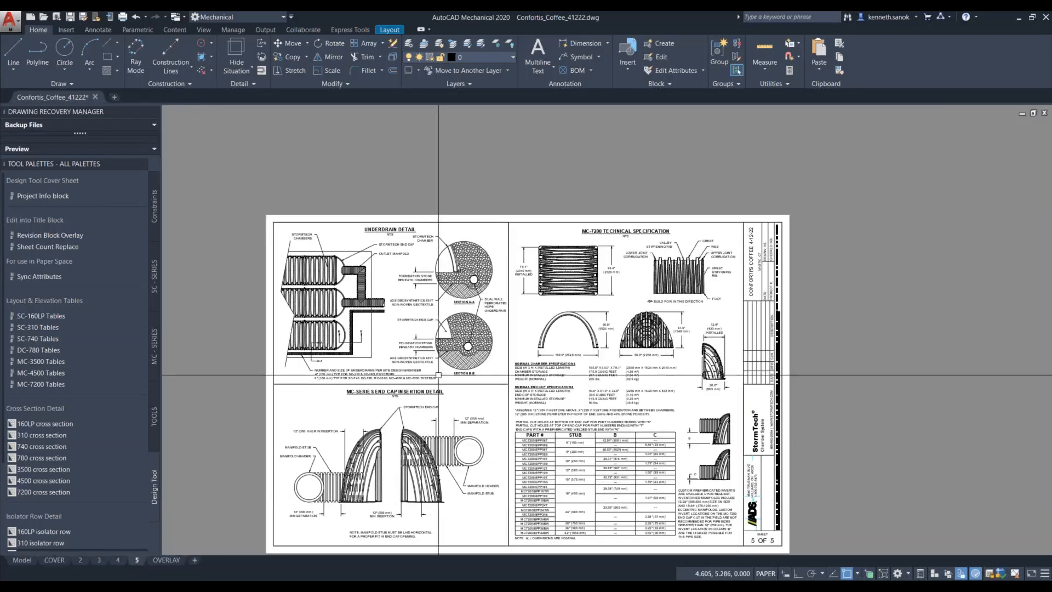
{"action": "left_click", "coordinate": [166, 560]}
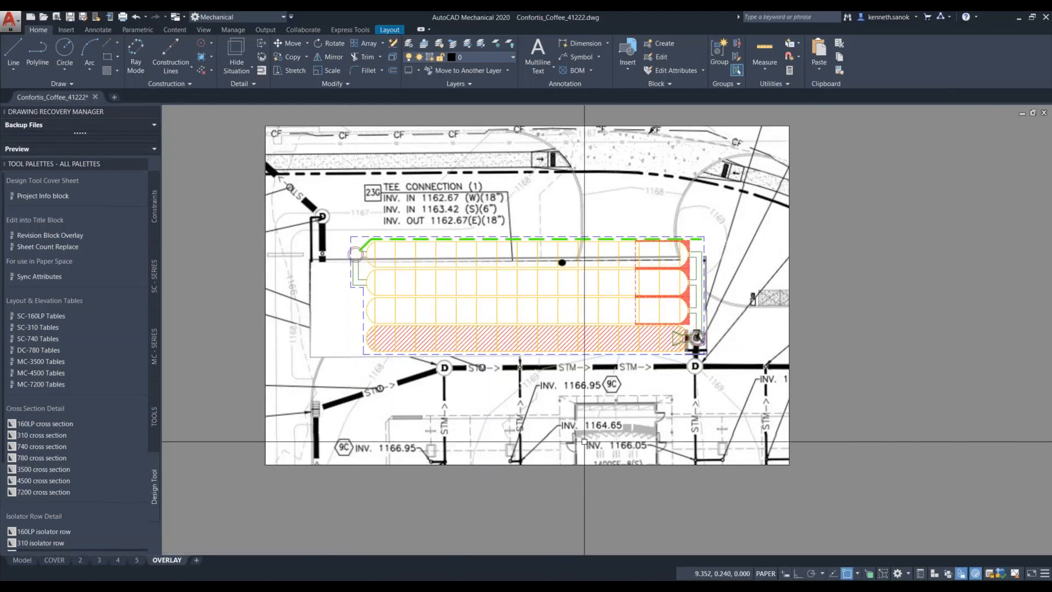
Step: Switch from AutoCAD to the ADS Design Tool in the browser and show the project with the four-row, 60-chamber bed
{"action": "left_click", "coordinate": [1020, 17]}
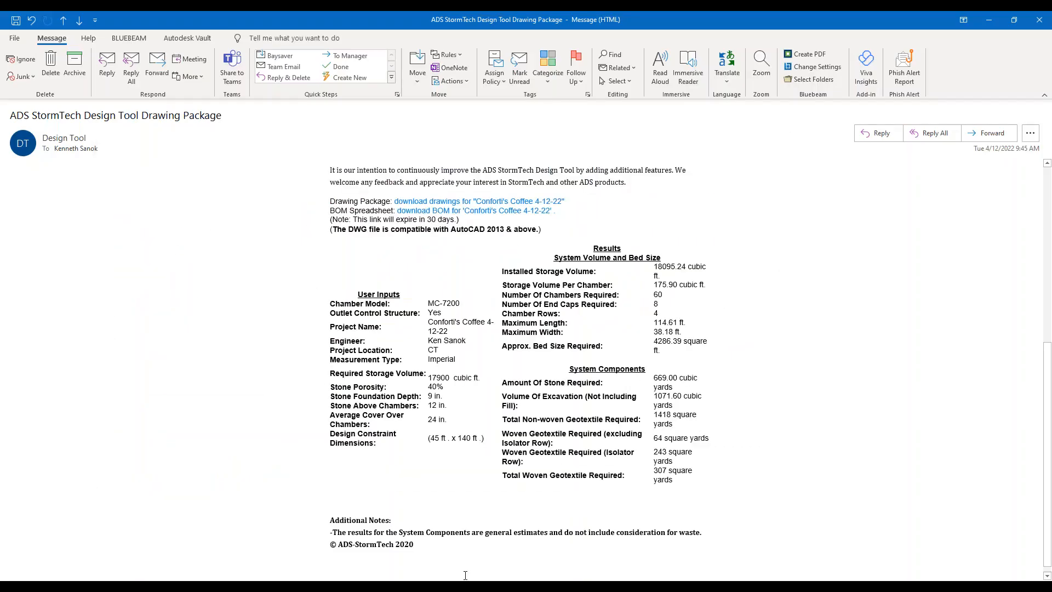
{"action": "left_click", "coordinate": [423, 585]}
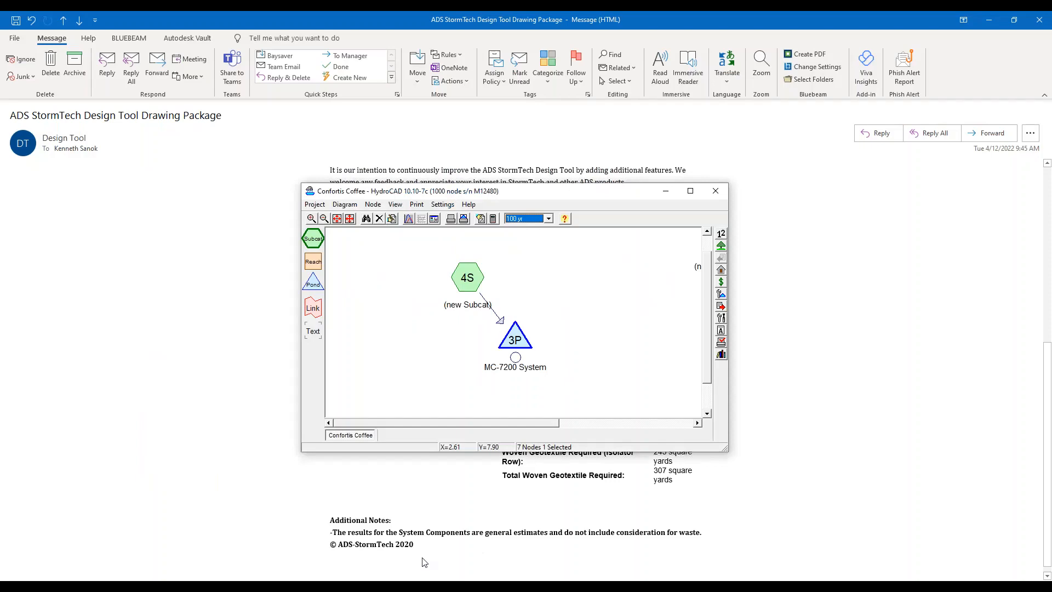
{"action": "left_click", "coordinate": [273, 585]}
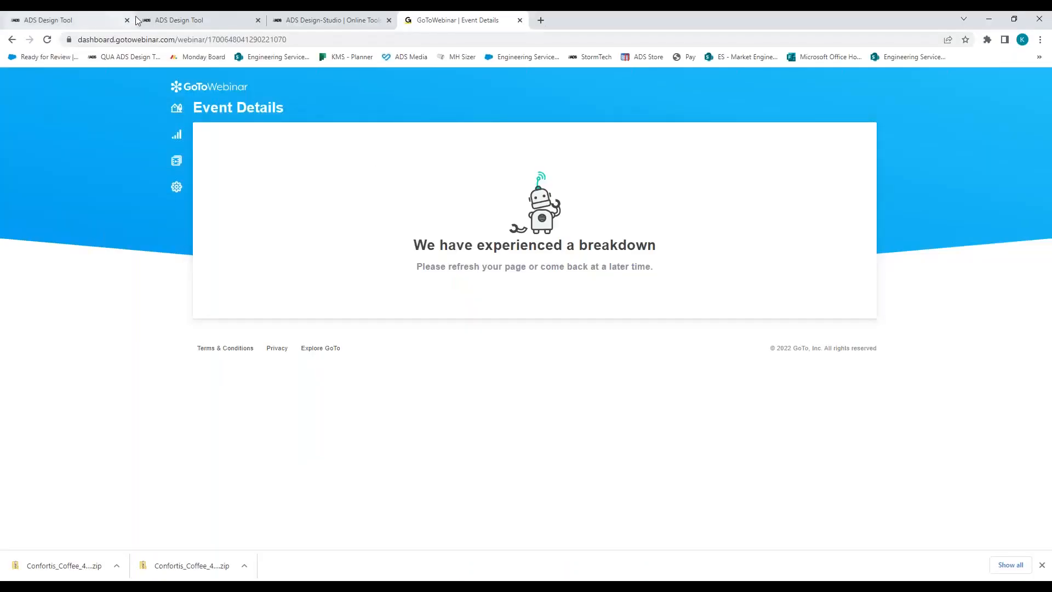
{"action": "left_click", "coordinate": [175, 23]}
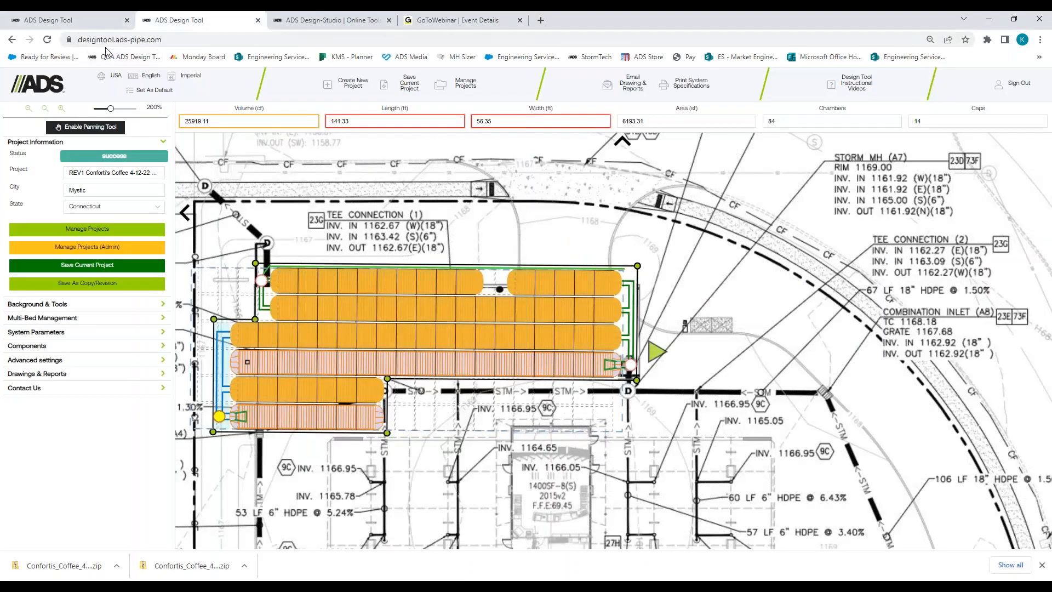
{"action": "left_click", "coordinate": [93, 22]}
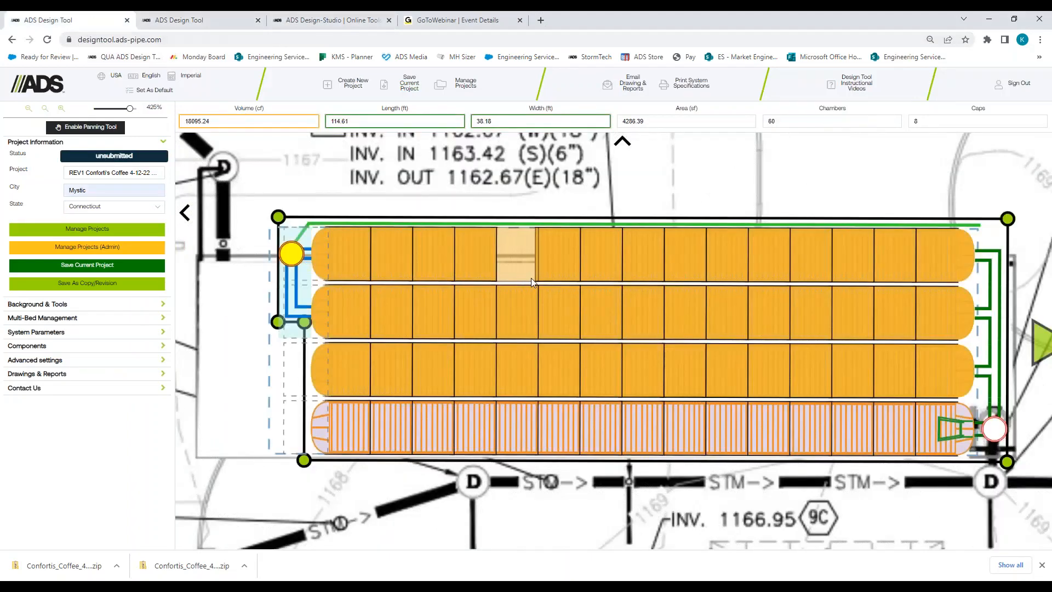
Step: Extend the bed's layout grid beyond its left end and below its lowest row, then realign the bed with the site plan
{"action": "scroll", "coordinate": [531, 278], "scroll_direction": "down", "scroll_amount": 4}
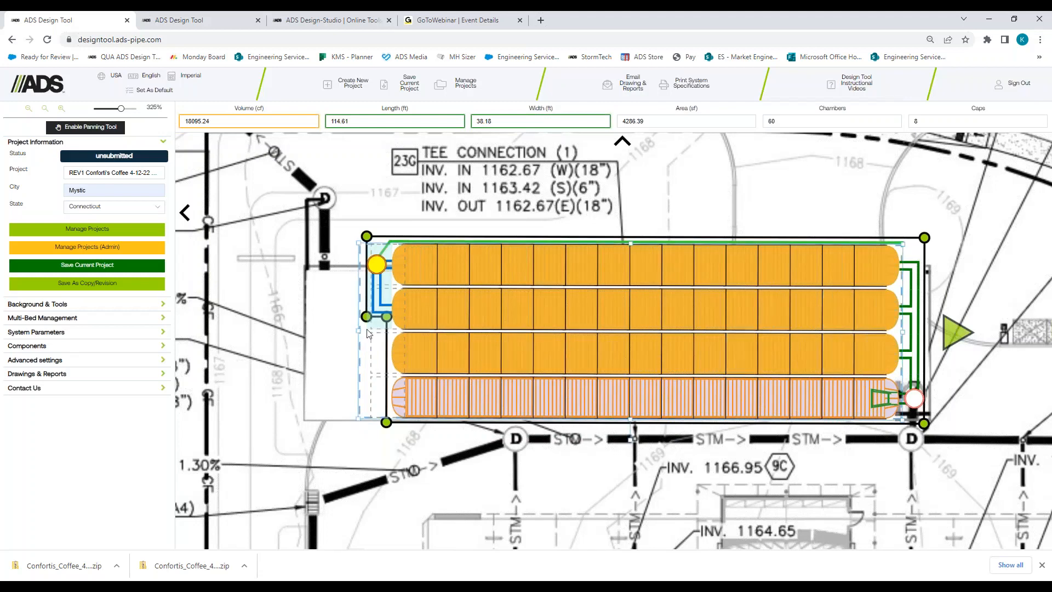
{"action": "left_click_drag", "start_coordinate": [359, 331], "coordinate": [229, 330]}
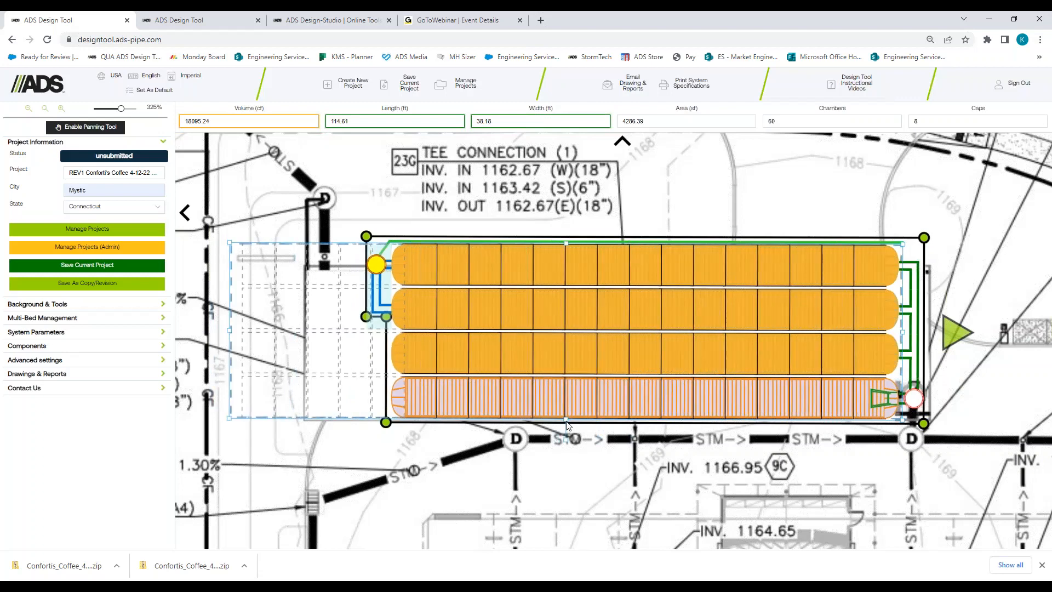
{"action": "left_click_drag", "start_coordinate": [567, 422], "coordinate": [566, 539]}
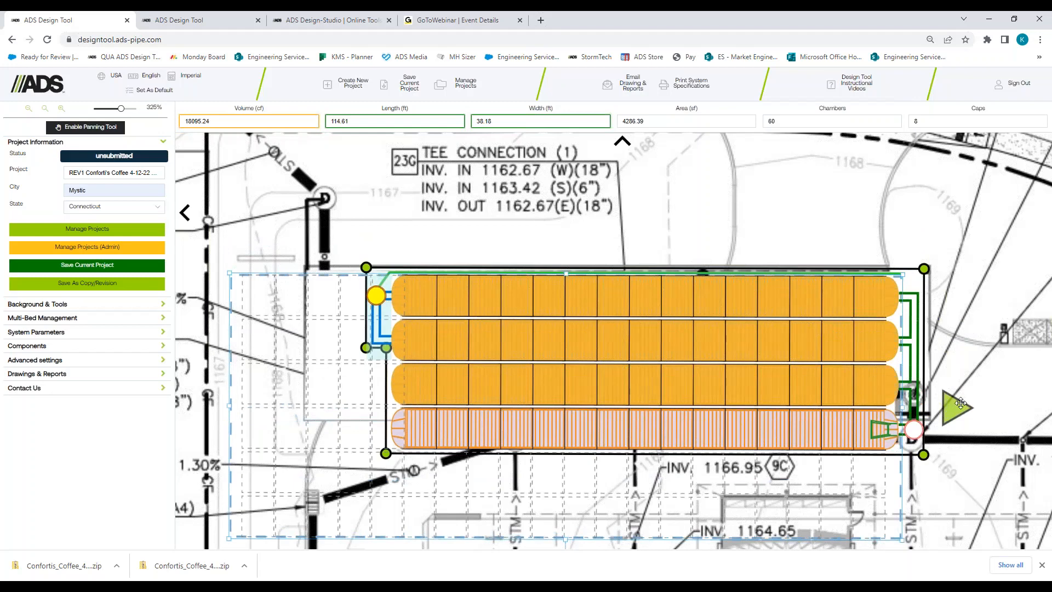
{"action": "left_click_drag", "start_coordinate": [960, 402], "coordinate": [968, 374]}
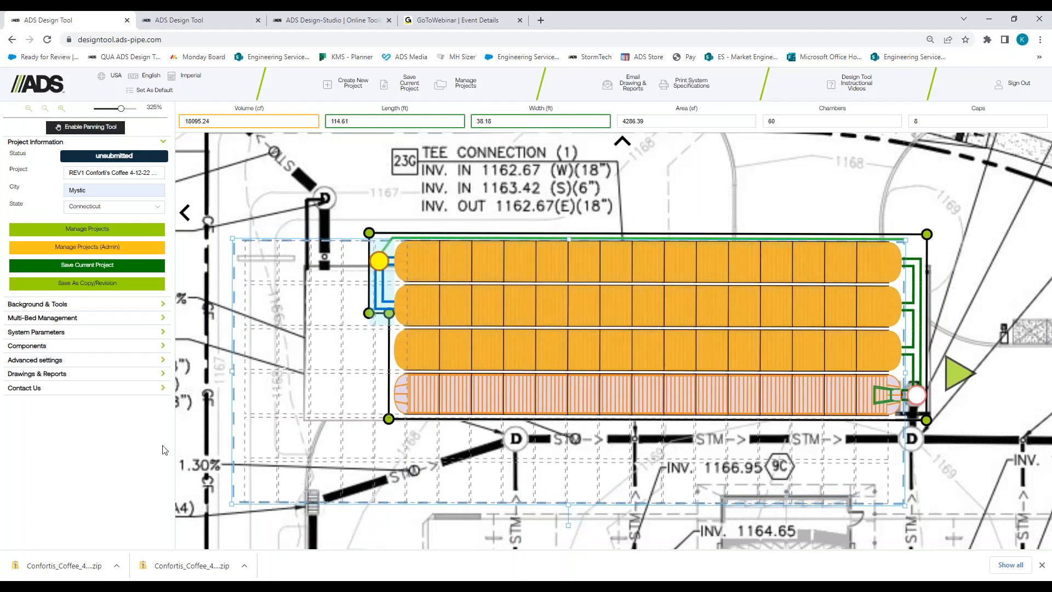
Step: Remove the outlet structure and manifold from the left end of the bed's upper rows
{"action": "left_click", "coordinate": [33, 346]}
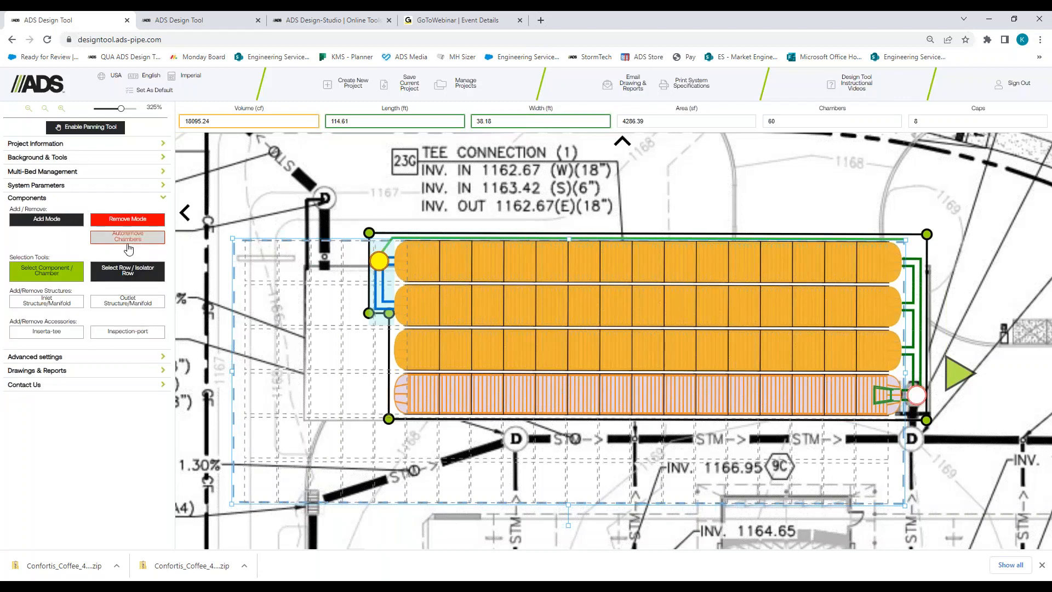
{"action": "left_click", "coordinate": [140, 305]}
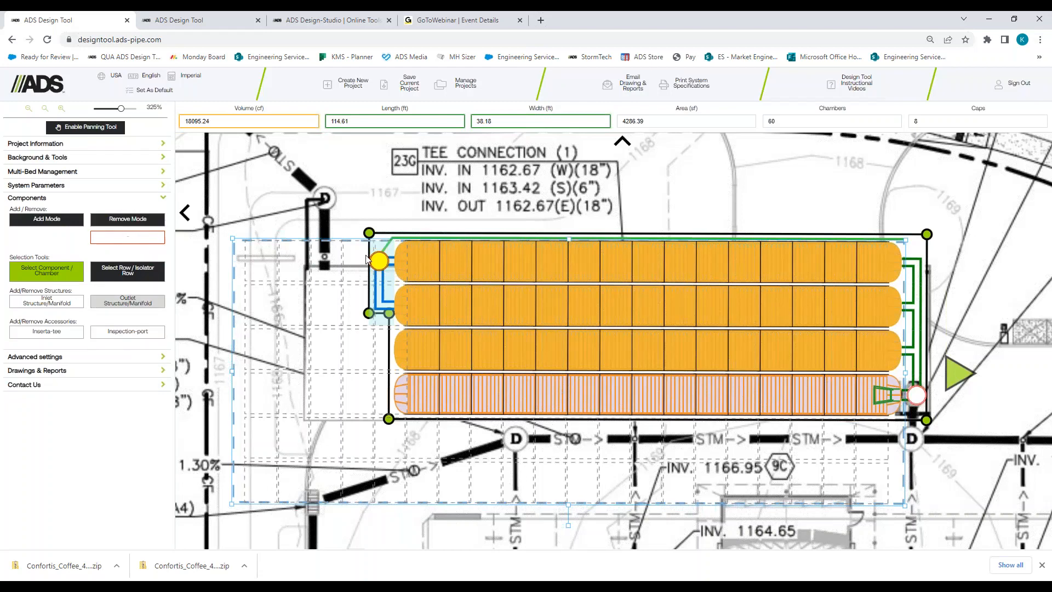
{"action": "left_click", "coordinate": [412, 258]}
{"action": "left_click", "coordinate": [579, 336]}
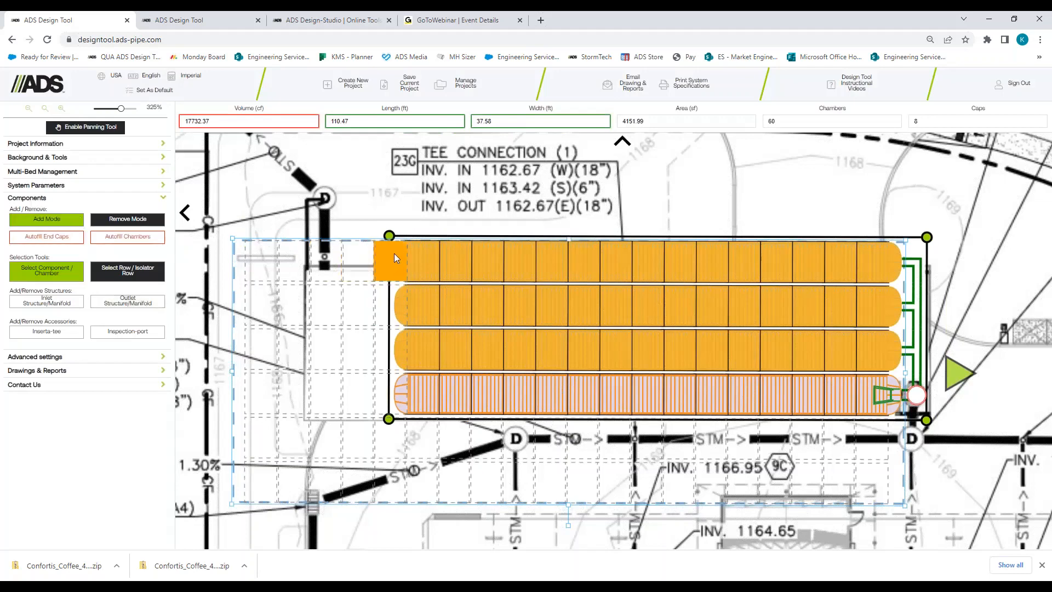
Step: Extend the first and second chamber rows by two chambers each at their left ends
{"action": "left_click", "coordinate": [394, 253]}
{"action": "left_click", "coordinate": [372, 259]}
{"action": "left_click", "coordinate": [382, 301]}
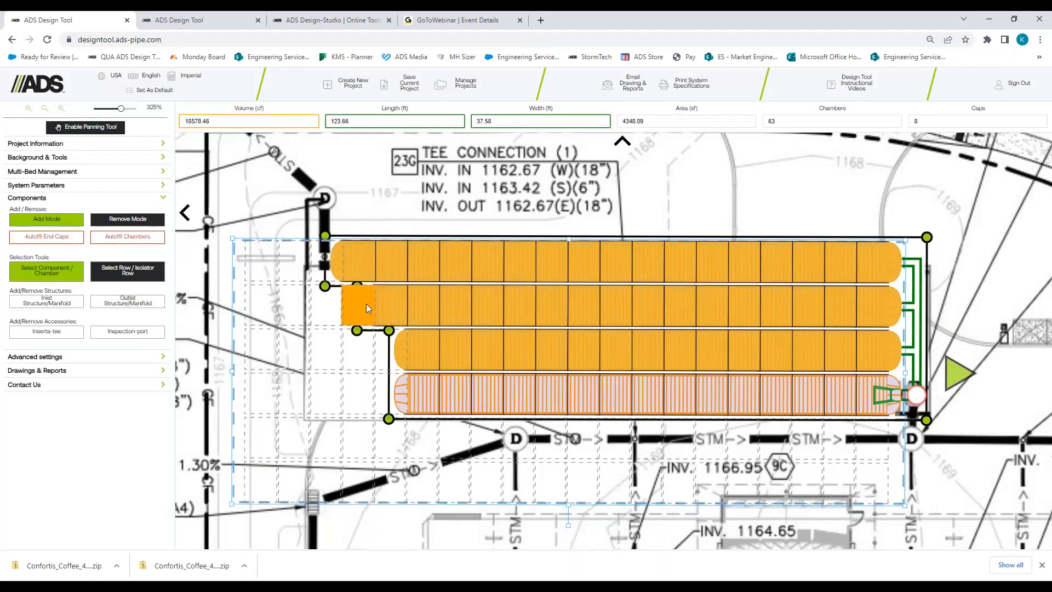
{"action": "left_click", "coordinate": [365, 304]}
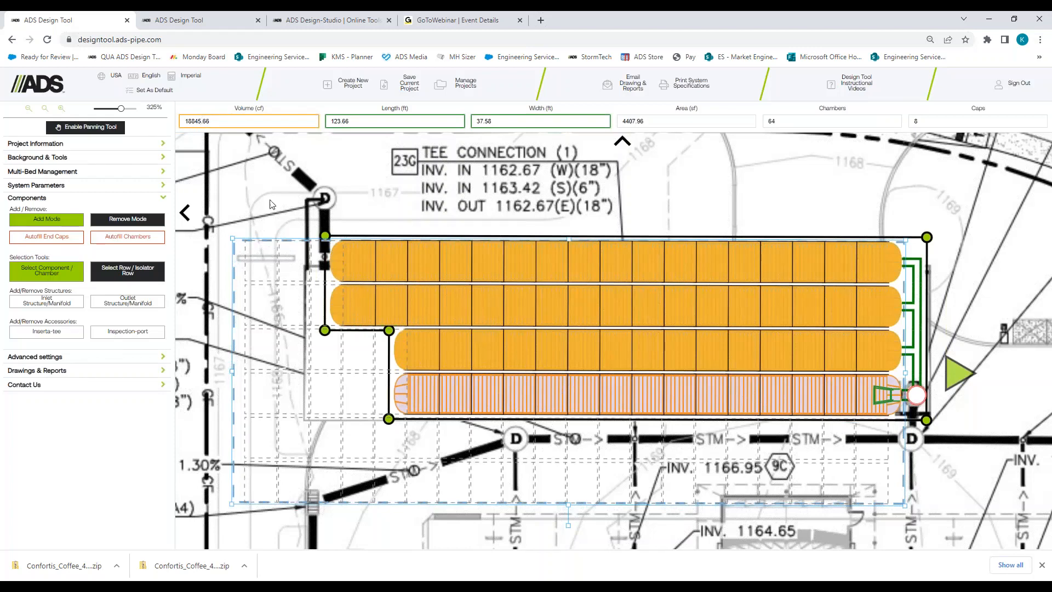
Step: Extend the third chamber row and the isolator row by four chambers each at their left ends
{"action": "left_click", "coordinate": [368, 351]}
{"action": "left_click", "coordinate": [331, 354]}
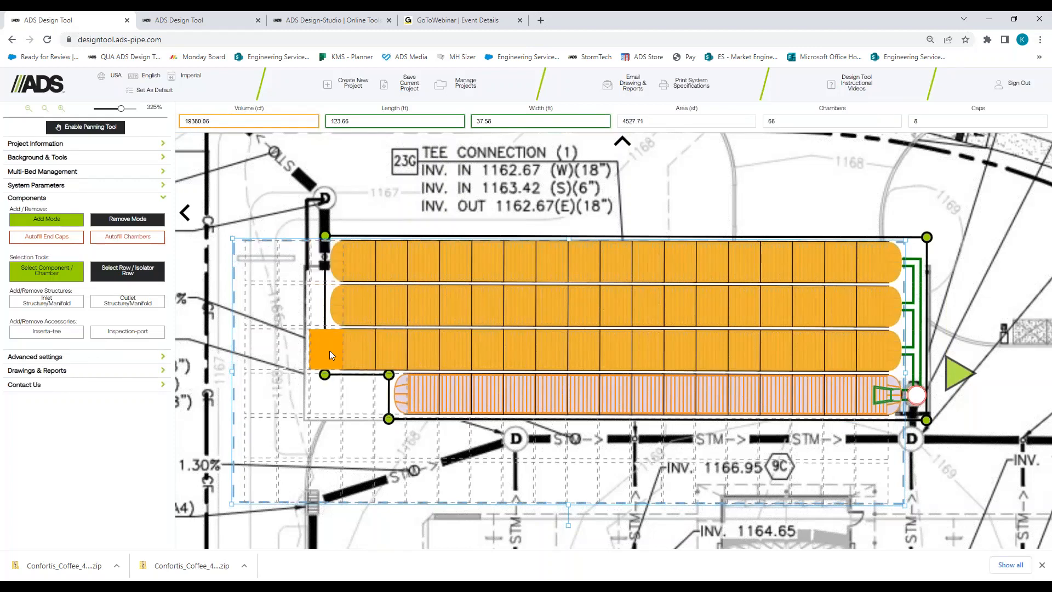
{"action": "left_click", "coordinate": [298, 350]}
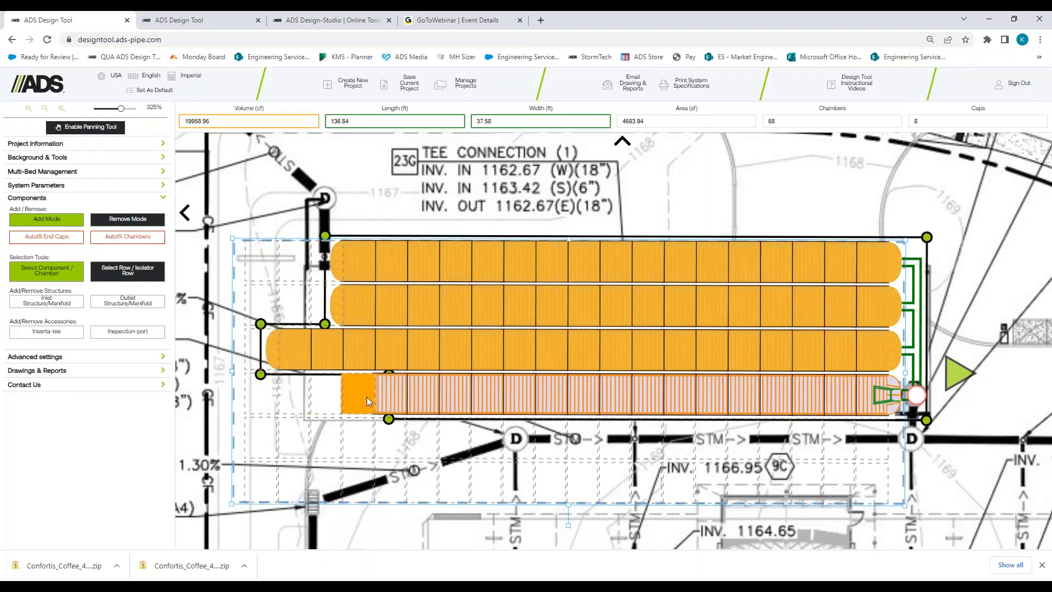
{"action": "left_click", "coordinate": [295, 395]}
{"action": "left_click", "coordinate": [253, 395]}
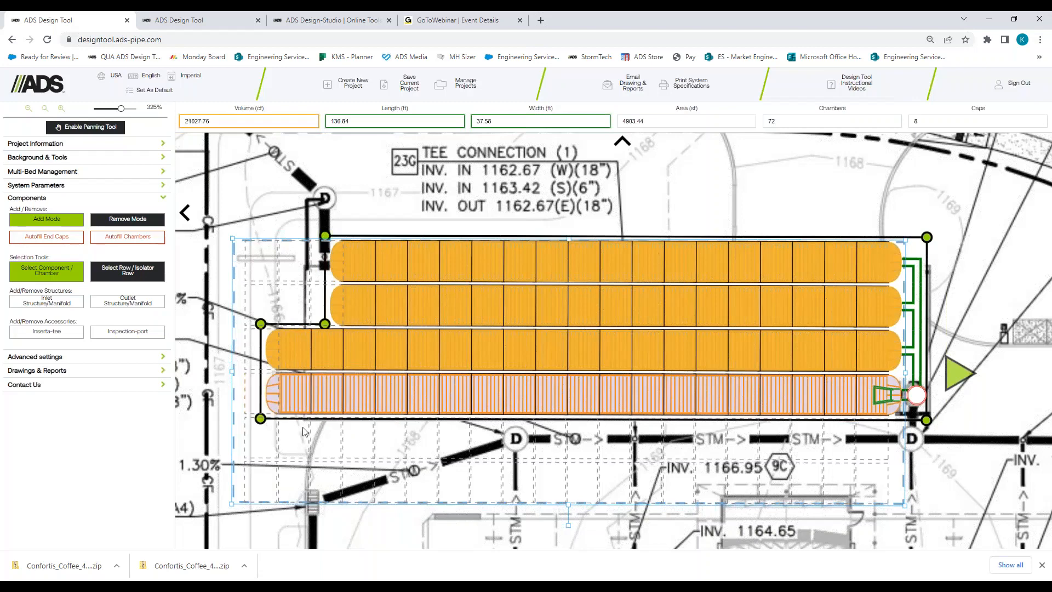
Step: Add a fifth row of six chambers below the left part of the isolator row
{"action": "left_click", "coordinate": [303, 430]}
{"action": "left_click", "coordinate": [314, 437]}
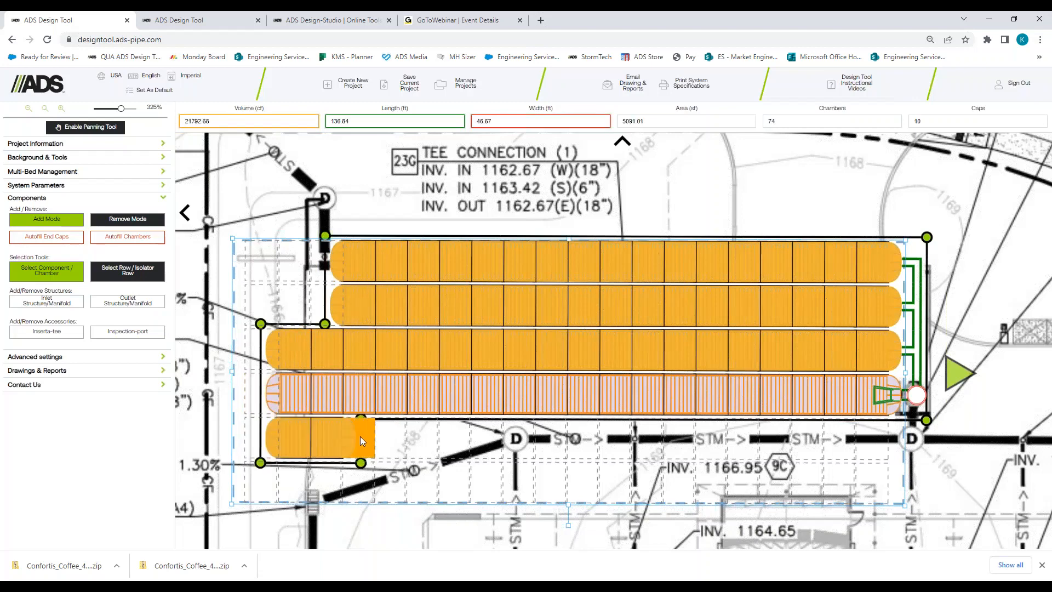
{"action": "left_click", "coordinate": [390, 436]}
{"action": "left_click", "coordinate": [429, 438]}
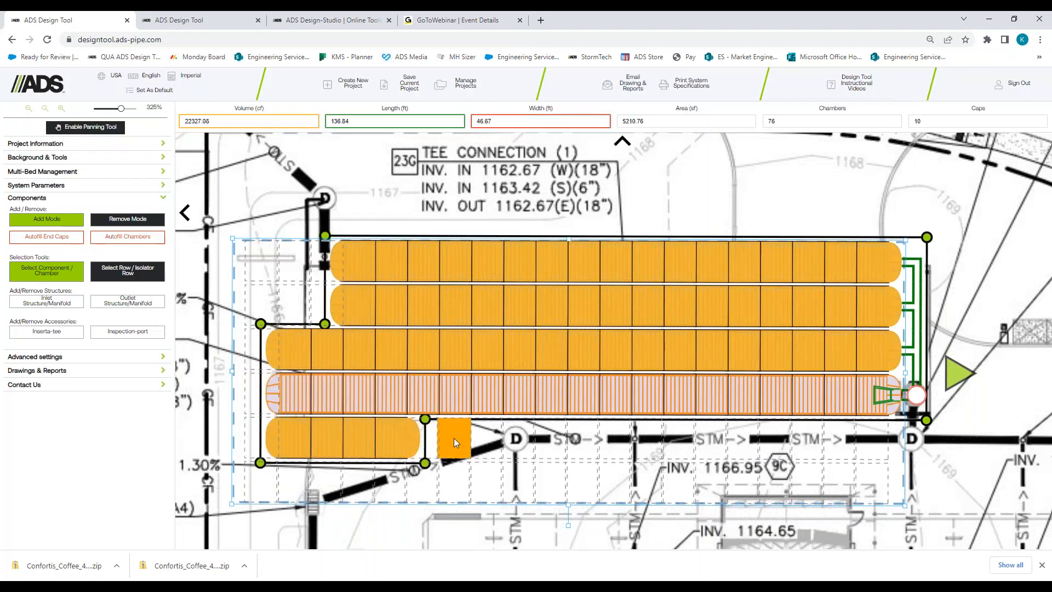
{"action": "left_click", "coordinate": [454, 438]}
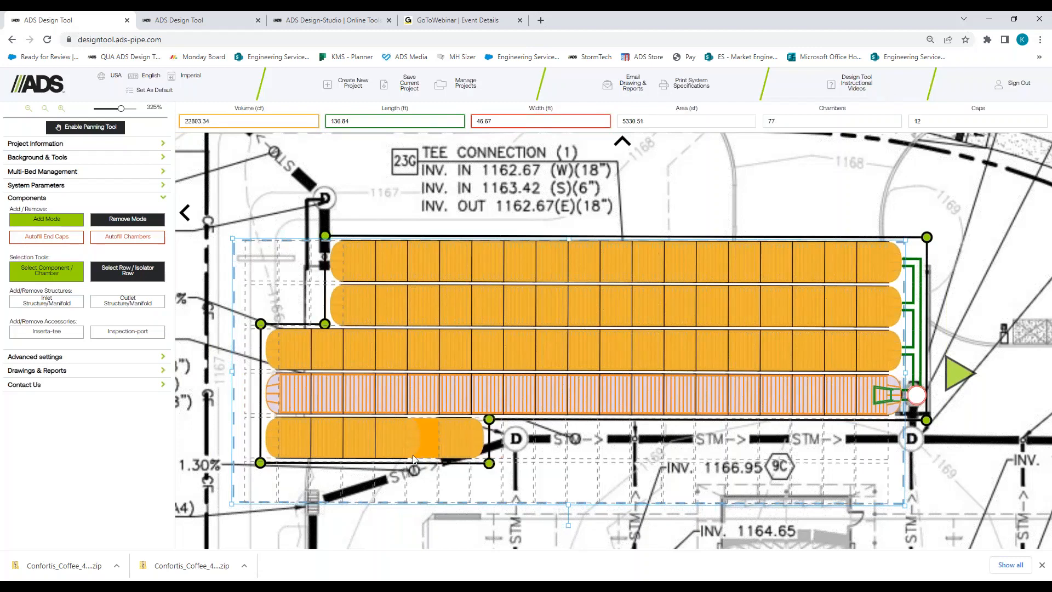
Step: Add a sixth chamber row below the fifth and bring both short rows to seven chambers each
{"action": "left_click", "coordinate": [296, 475]}
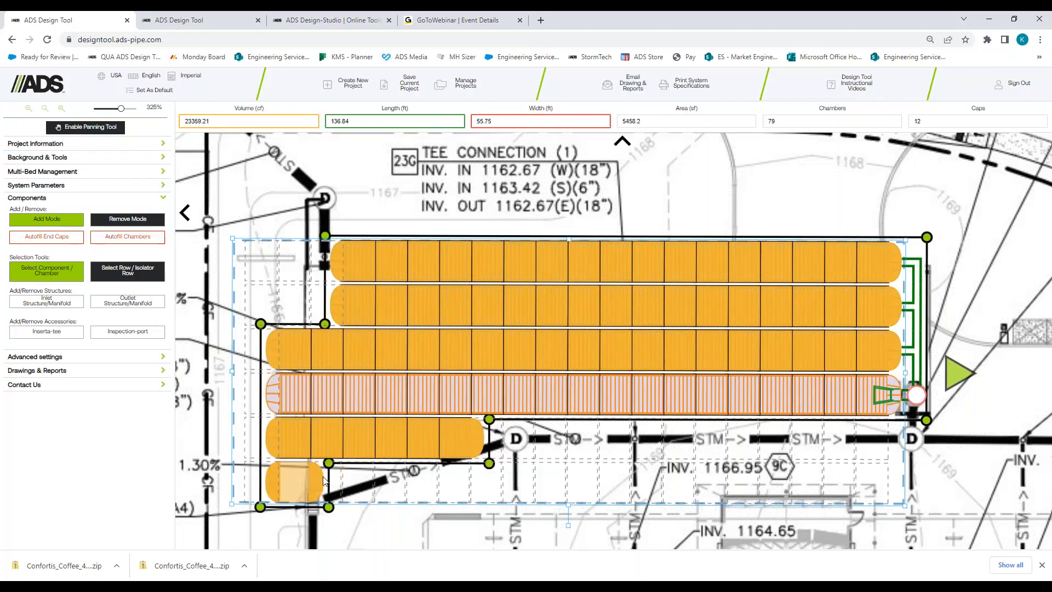
{"action": "left_click", "coordinate": [316, 476]}
{"action": "left_click", "coordinate": [363, 474]}
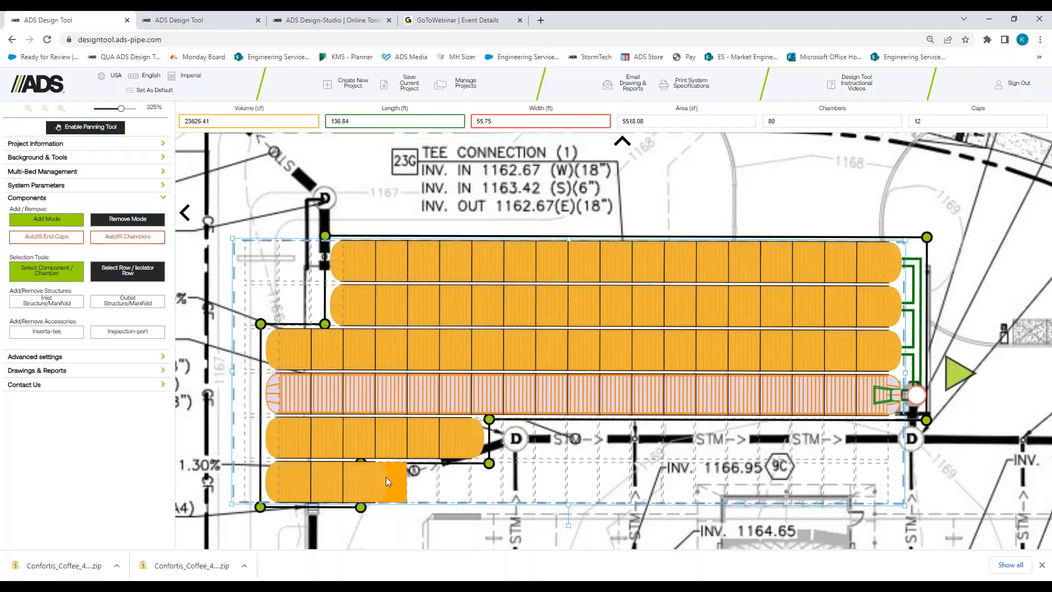
{"action": "left_click", "coordinate": [385, 477]}
{"action": "left_click", "coordinate": [425, 475]}
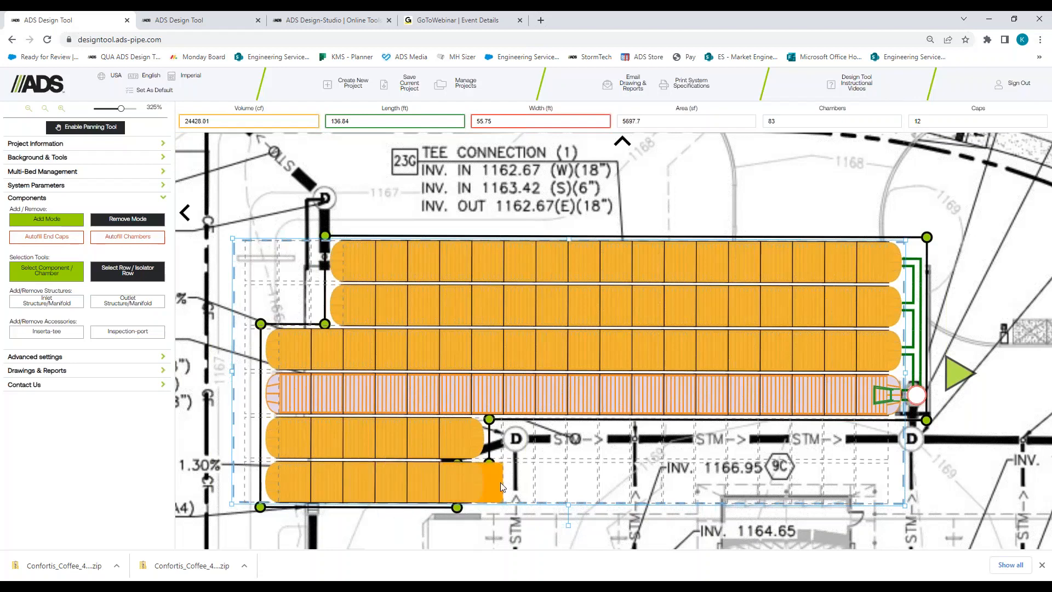
{"action": "left_click", "coordinate": [501, 482]}
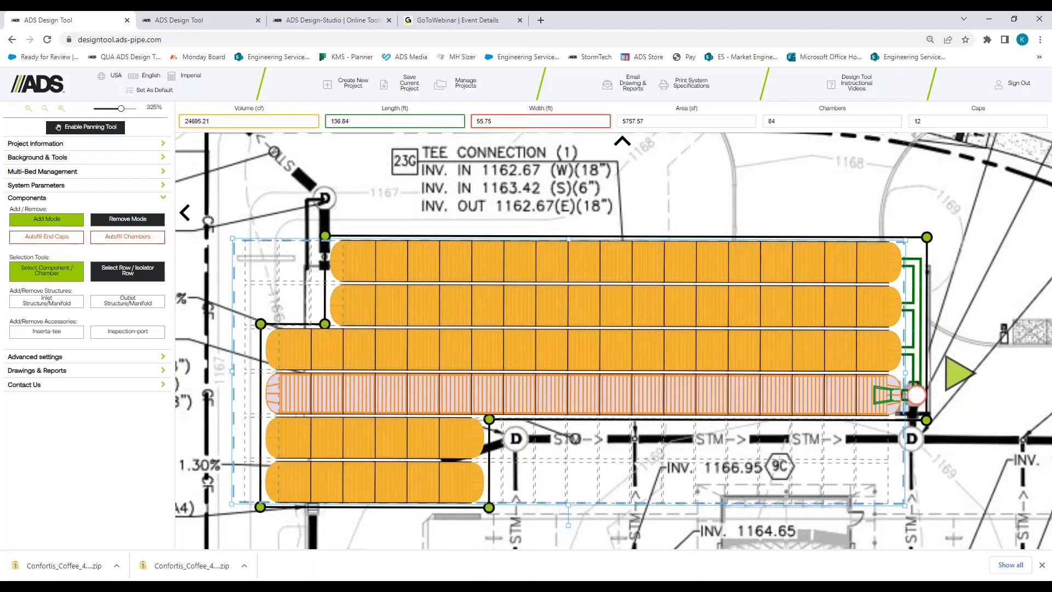
{"action": "left_click", "coordinate": [497, 440]}
{"action": "left_click", "coordinate": [500, 481]}
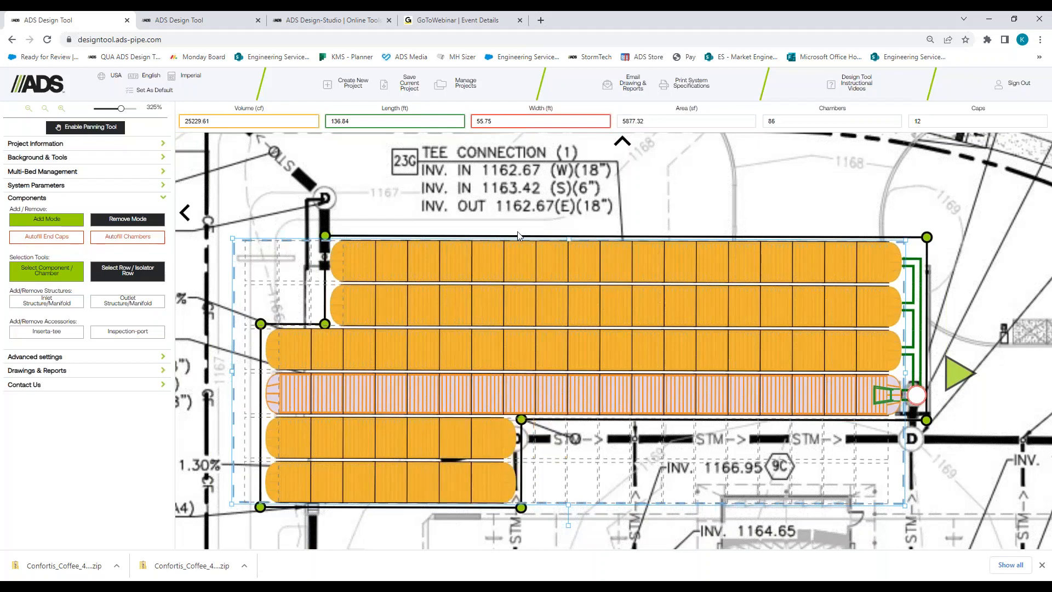
Step: Remove two adjacent chambers from the first row to leave a gap around the existing structure on the site plan
{"action": "scroll", "coordinate": [518, 236], "scroll_direction": "down", "scroll_amount": 1}
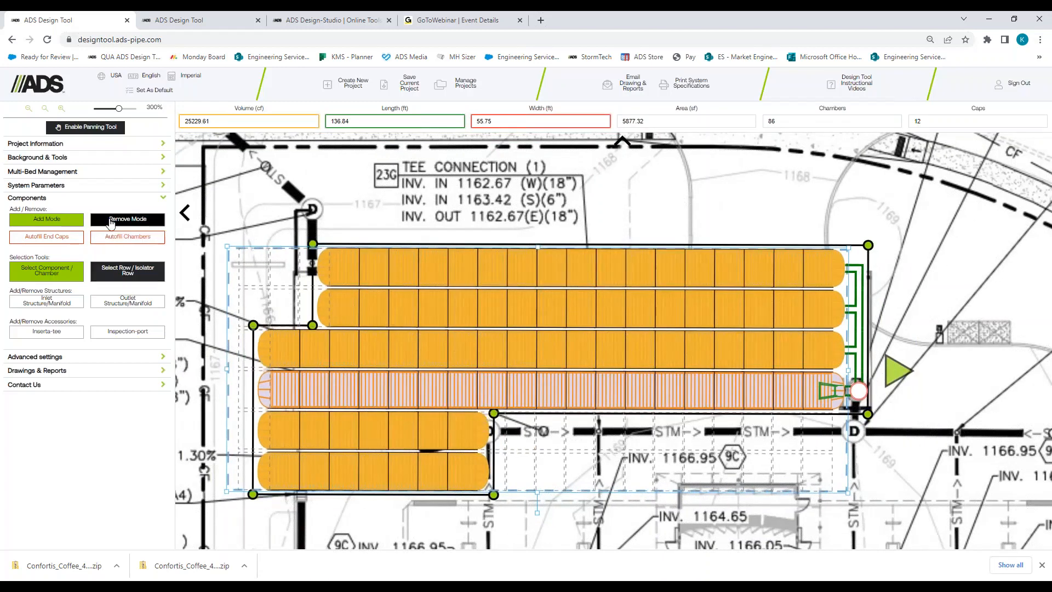
{"action": "left_click", "coordinate": [109, 220]}
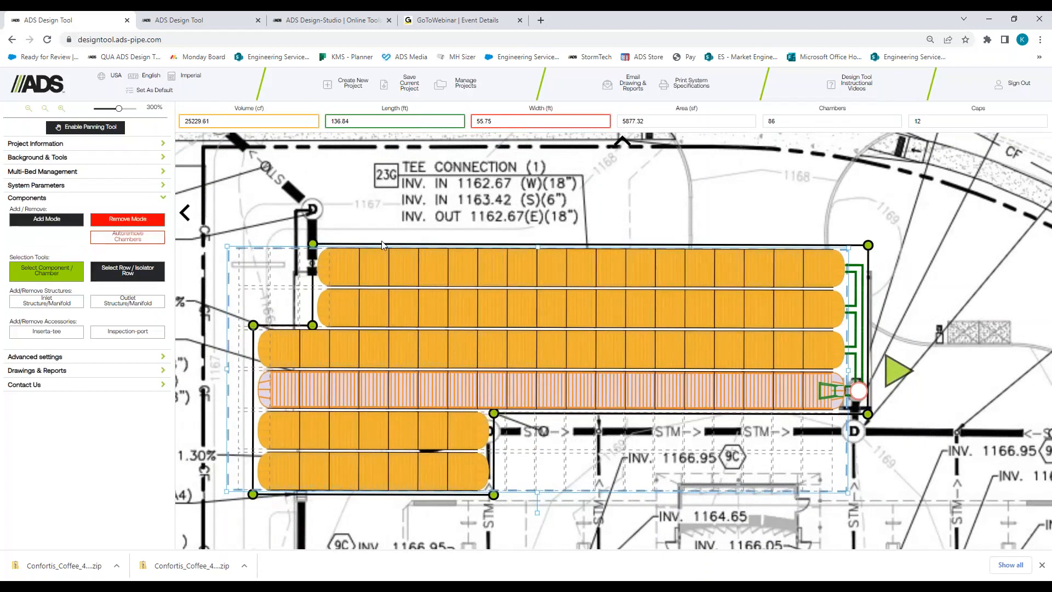
{"action": "left_click", "coordinate": [671, 262]}
{"action": "left_click", "coordinate": [643, 271]}
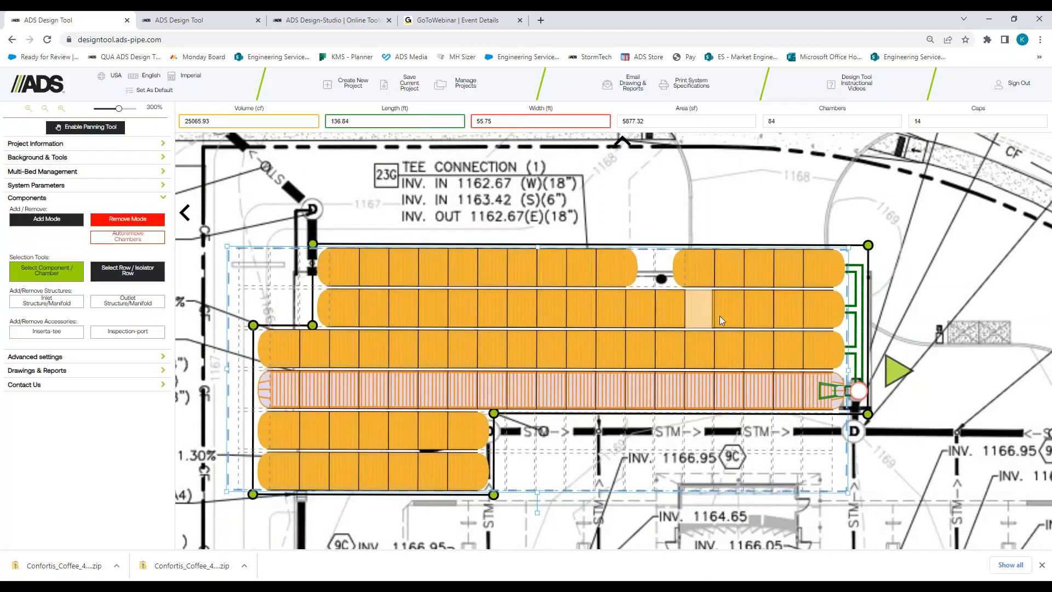
Step: Add a round outlet structure at the left end of the first row with a 15X15 manifold
{"action": "left_click", "coordinate": [46, 219]}
{"action": "left_click", "coordinate": [128, 301]}
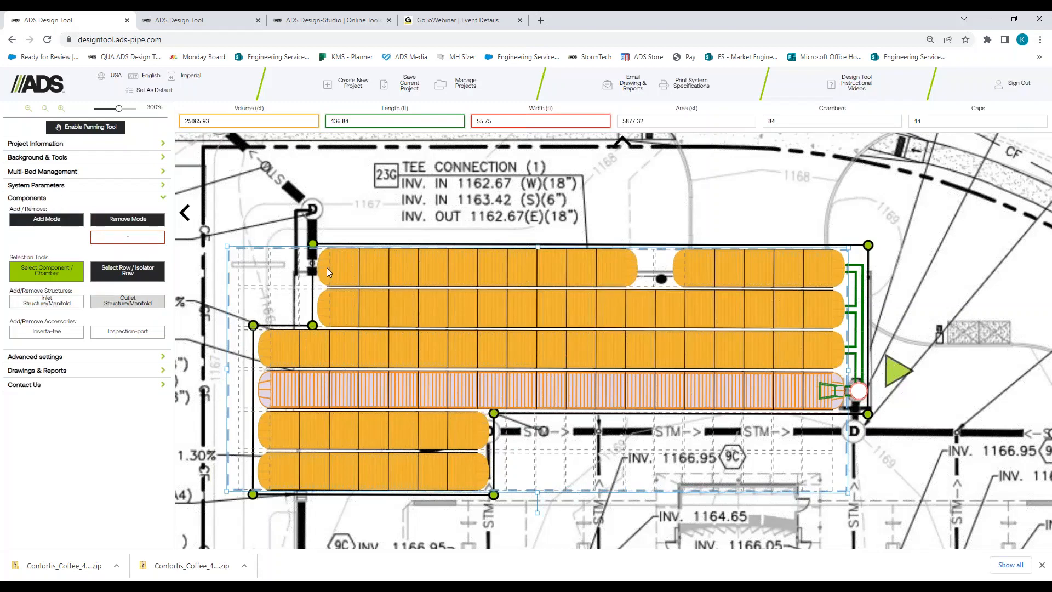
{"action": "left_click", "coordinate": [341, 266]}
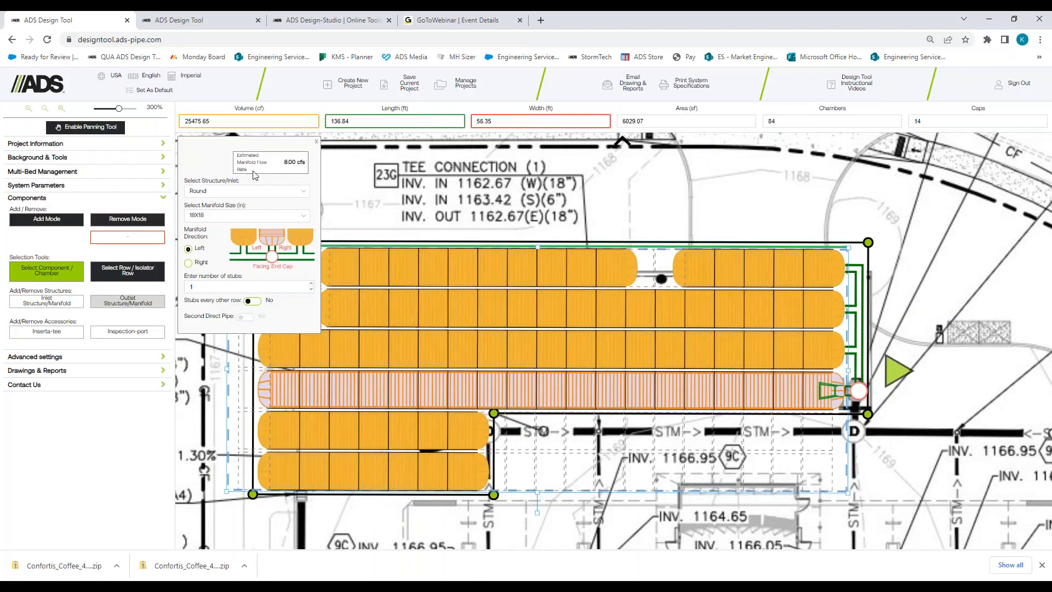
{"action": "left_click", "coordinate": [302, 216]}
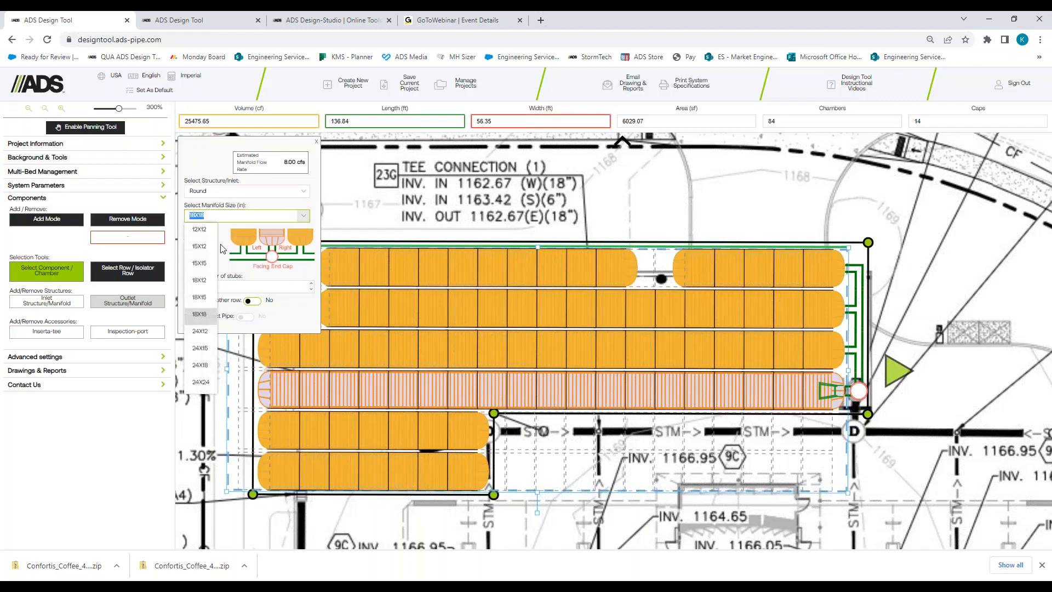
{"action": "left_click", "coordinate": [201, 267]}
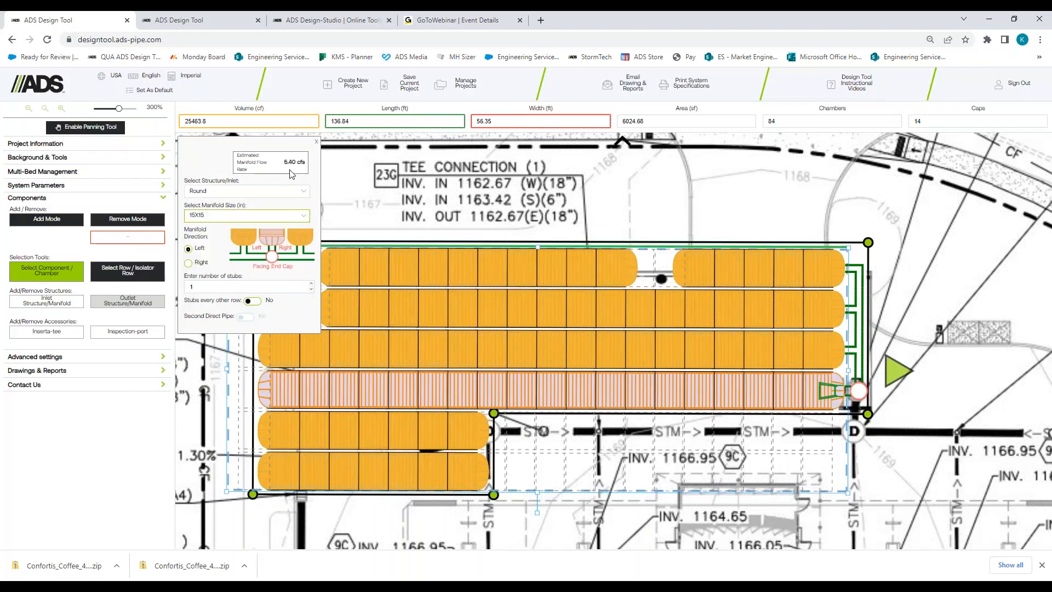
{"action": "left_click", "coordinate": [316, 141]}
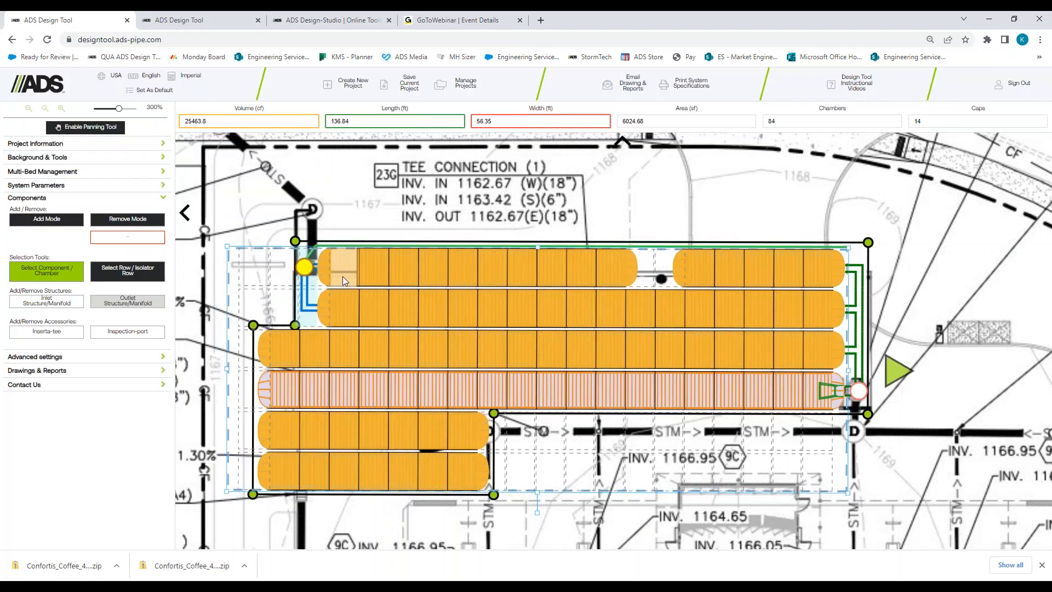
Step: Add a round inlet structure with an isolator row, weir bypass and 18X18 manifold at the left end of the sixth row
{"action": "left_click", "coordinate": [54, 306]}
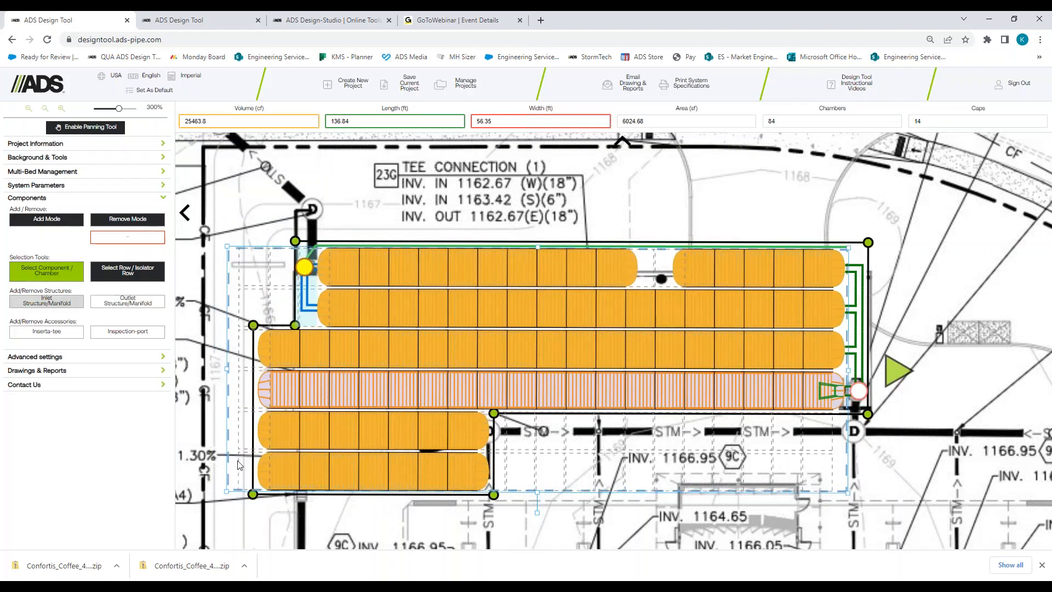
{"action": "left_click", "coordinate": [290, 469]}
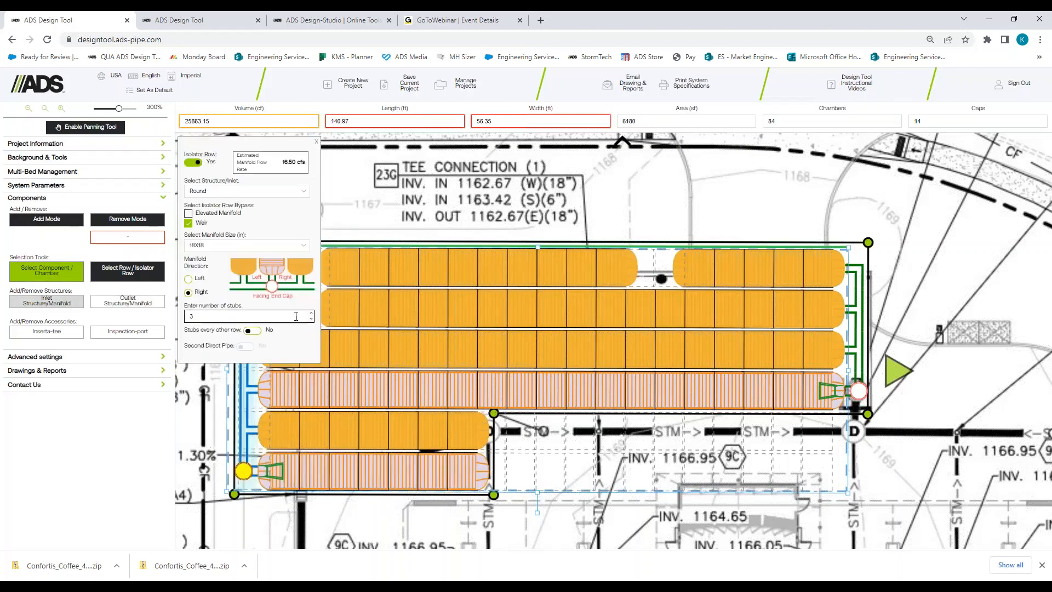
{"action": "left_click_drag", "start_coordinate": [254, 140], "coordinate": [441, 141]}
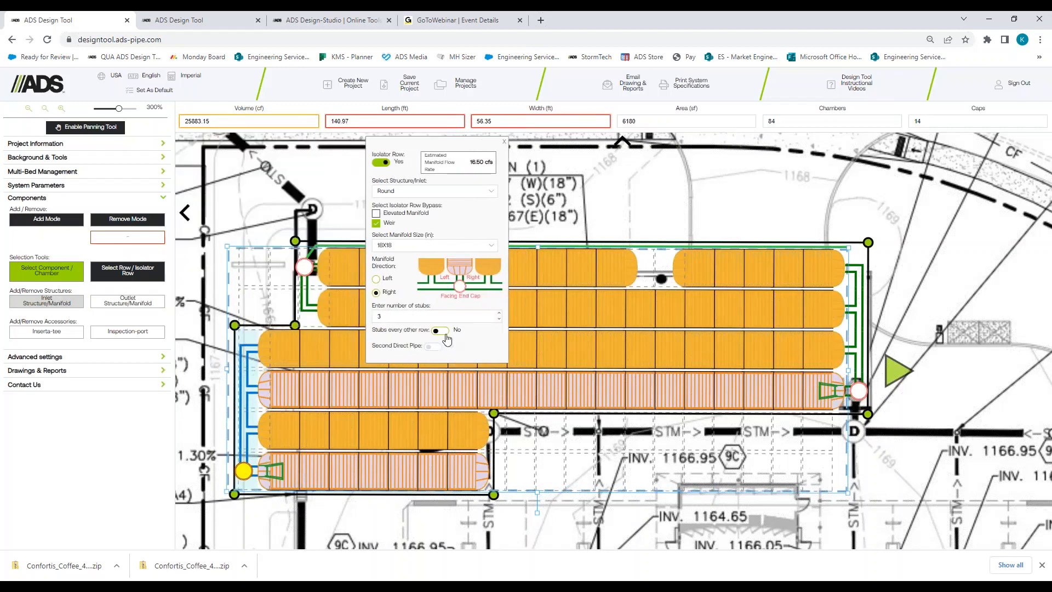
Step: Try placing the new inlet's manifold stubs on every other row, and restore stubs on every row
{"action": "left_click", "coordinate": [444, 336]}
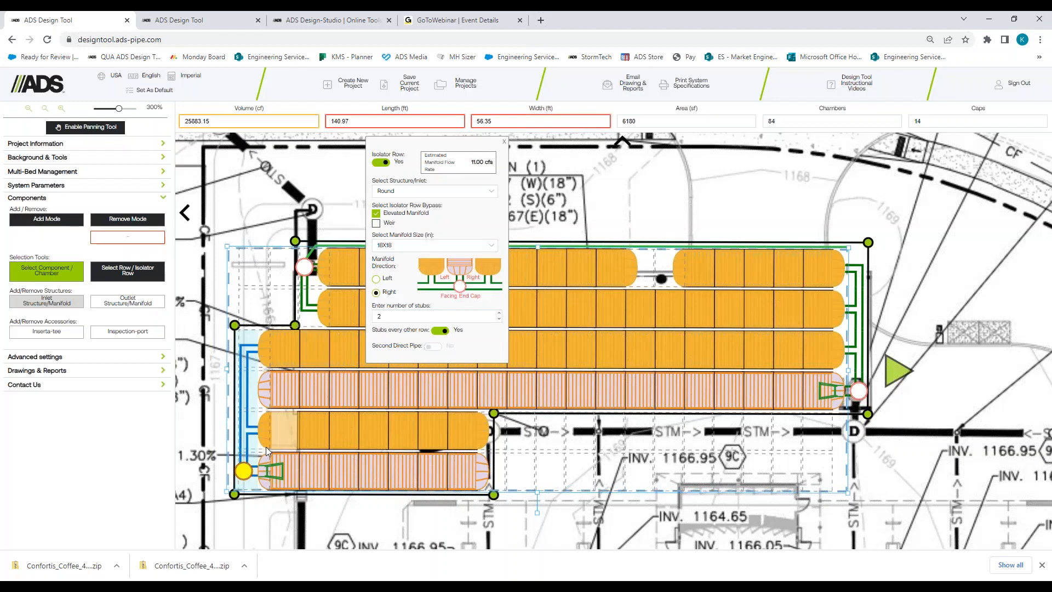
{"action": "left_click", "coordinate": [443, 332]}
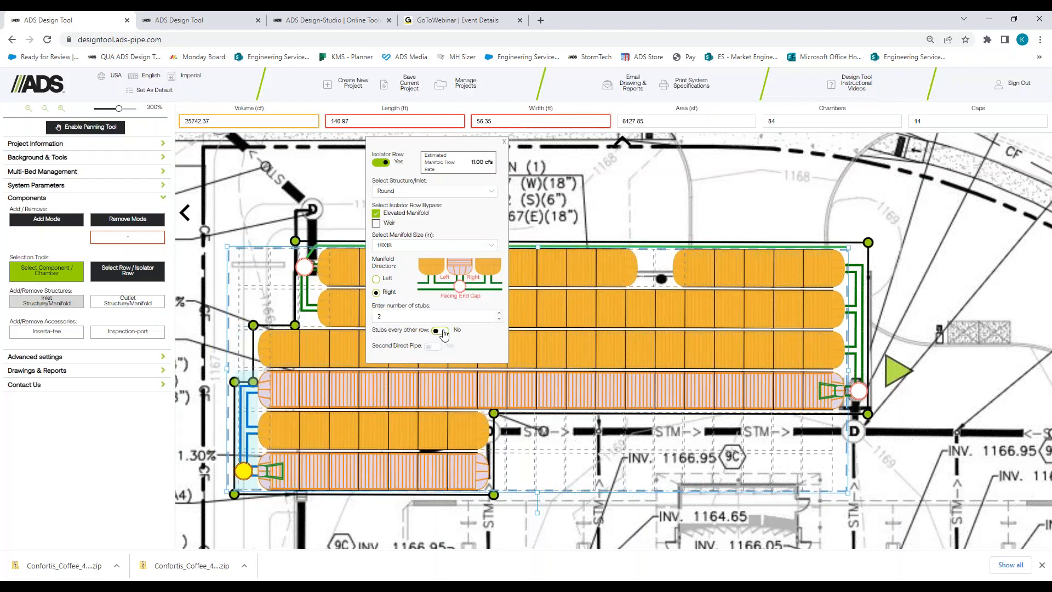
{"action": "left_click", "coordinate": [441, 331]}
{"action": "left_click", "coordinate": [504, 141]}
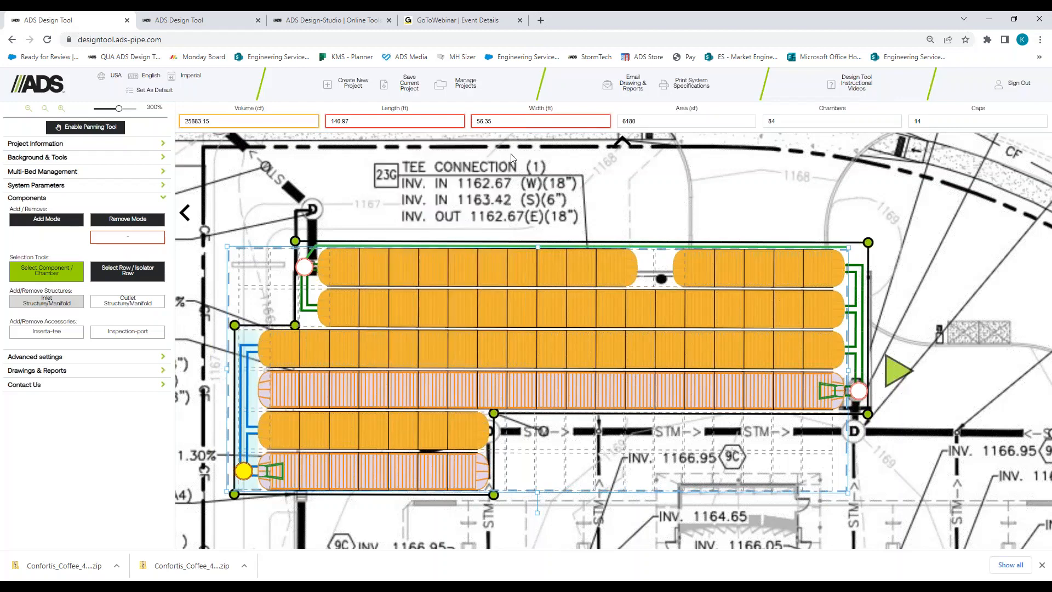
Step: Try a 12X12 manifold on the inlet structure at the bed's right end, and restore the 18X18 size
{"action": "left_click", "coordinate": [858, 392]}
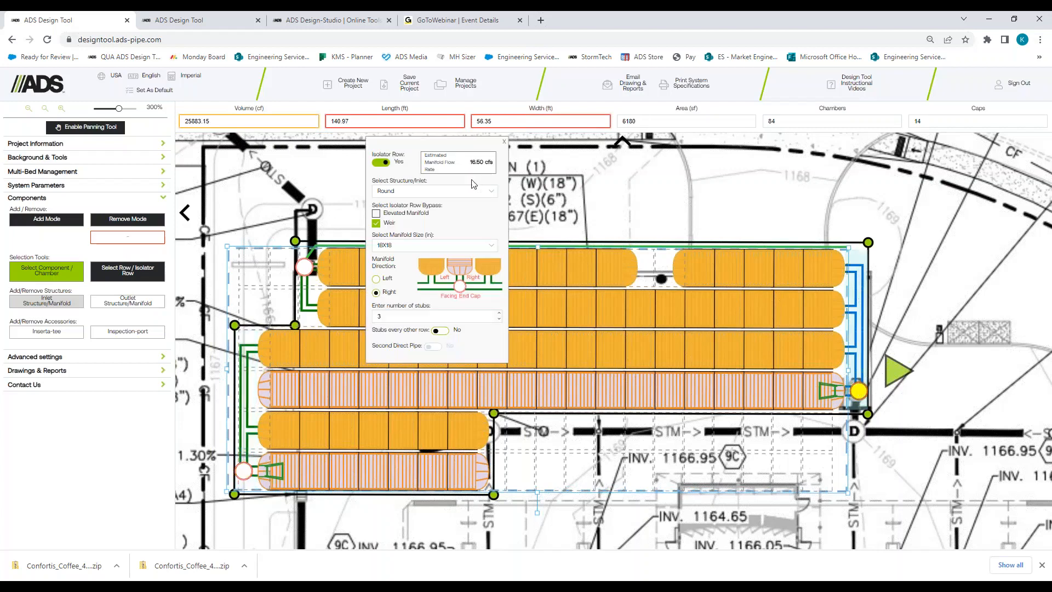
{"action": "left_click", "coordinate": [495, 246]}
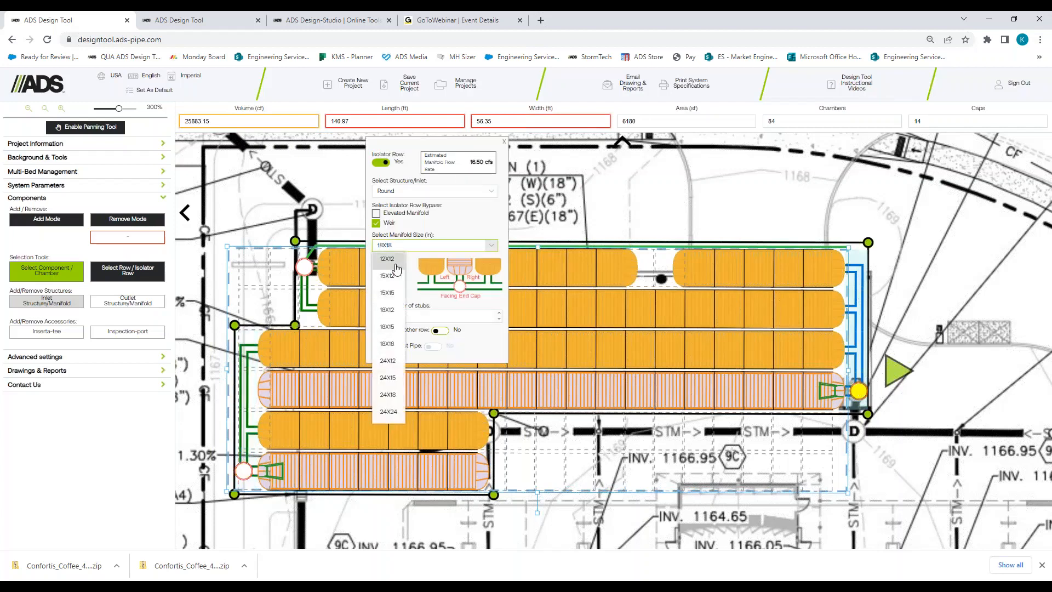
{"action": "left_click", "coordinate": [396, 267]}
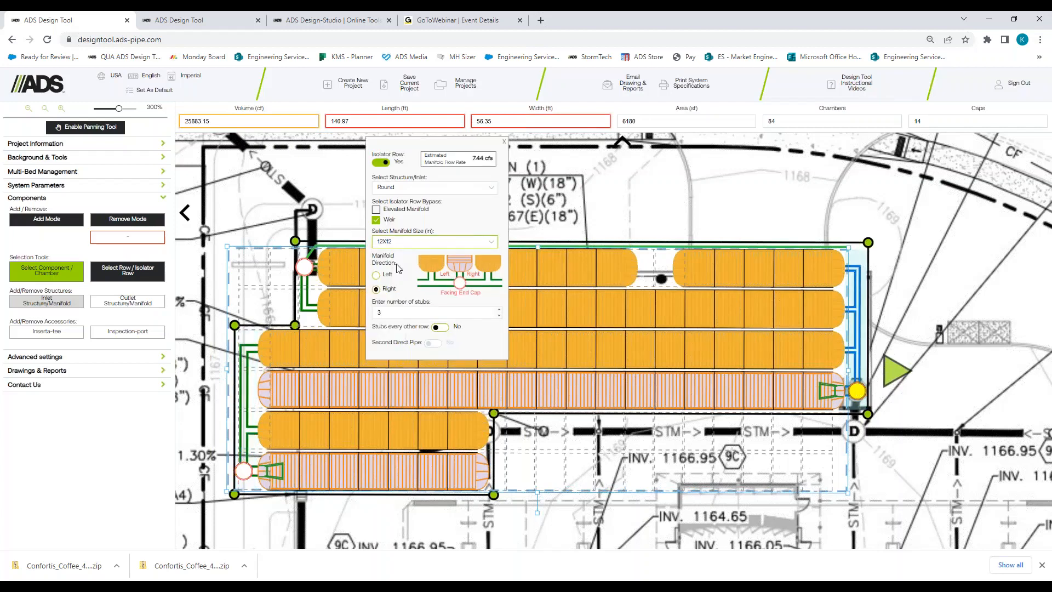
{"action": "left_click", "coordinate": [490, 242]}
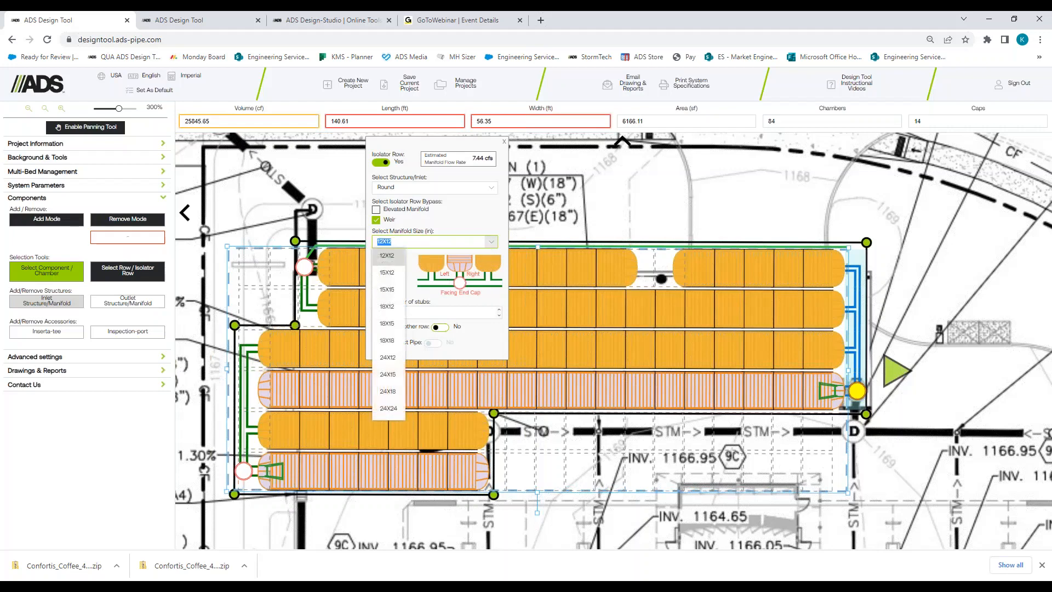
{"action": "left_click", "coordinate": [389, 341]}
{"action": "left_click", "coordinate": [504, 141]}
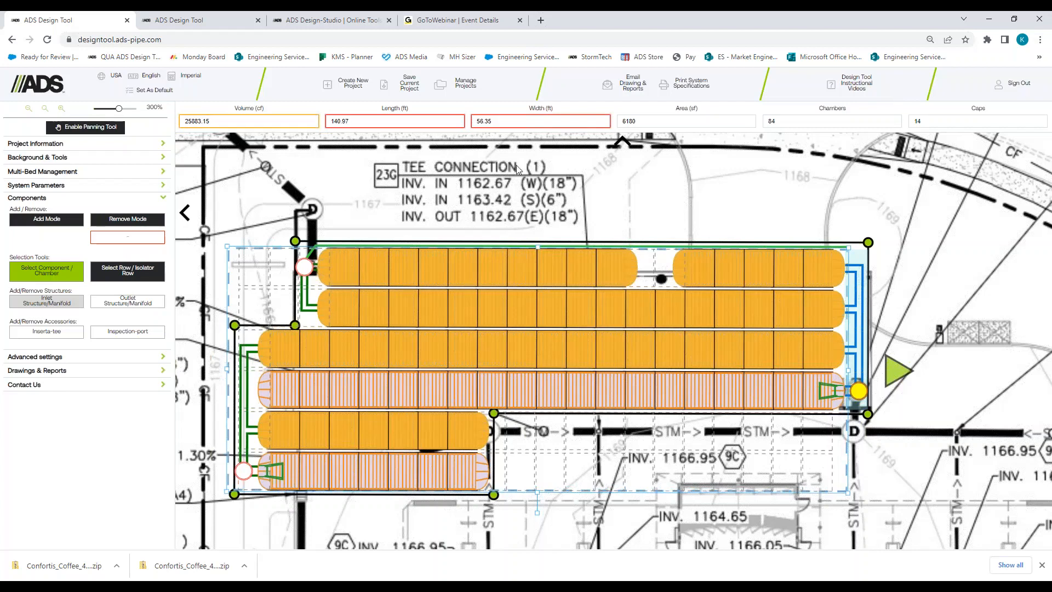
Step: Switch to HydroCAD and compare subcatchment 6S's 100 yr peak runoff with the right-end inlet's estimated manifold flow rate
{"action": "left_click_drag", "start_coordinate": [1051, 143], "coordinate": [1051, 145]}
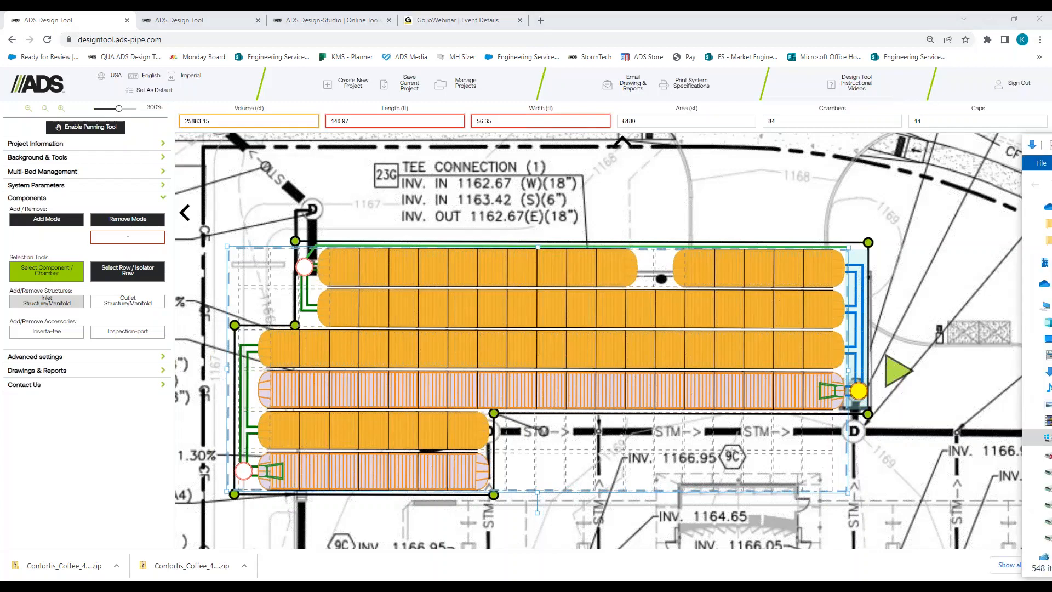
{"action": "left_click", "coordinate": [676, 577]}
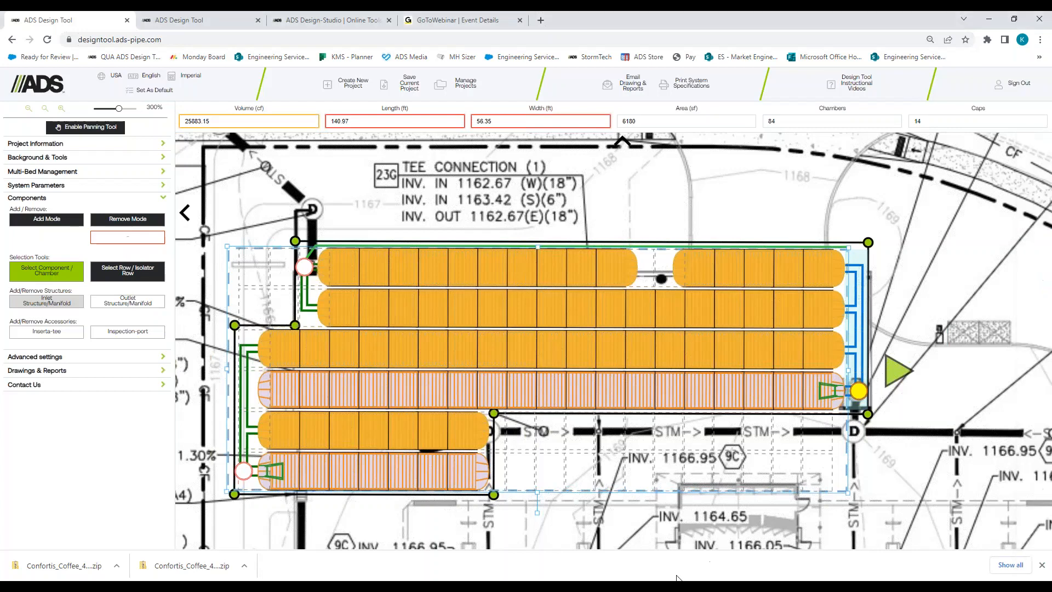
{"action": "left_click", "coordinate": [676, 577]}
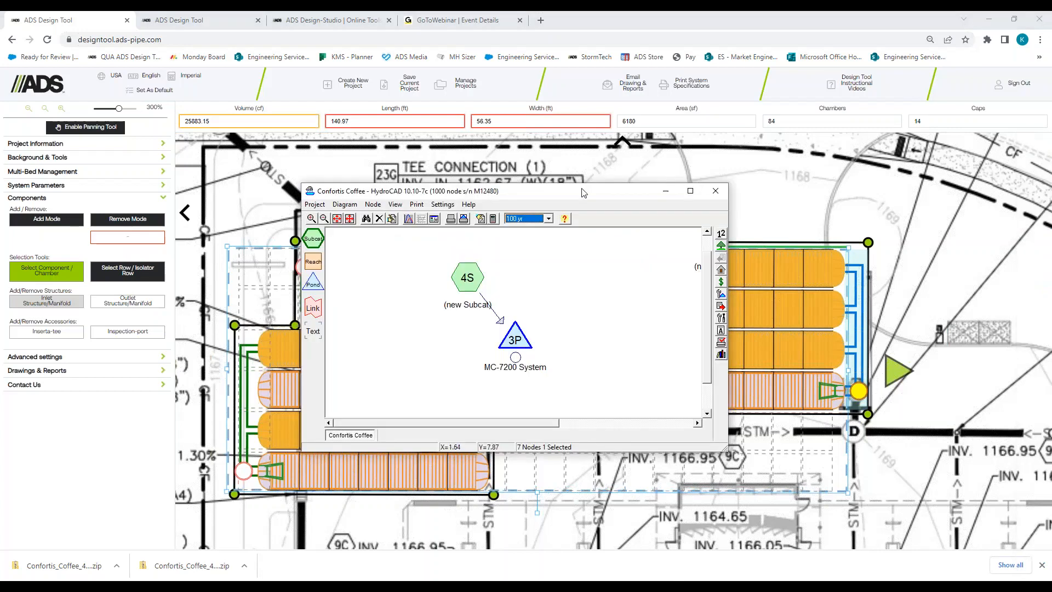
{"action": "left_click_drag", "start_coordinate": [588, 192], "coordinate": [588, 216]}
{"action": "scroll", "coordinate": [596, 315], "scroll_direction": "down", "scroll_amount": 2}
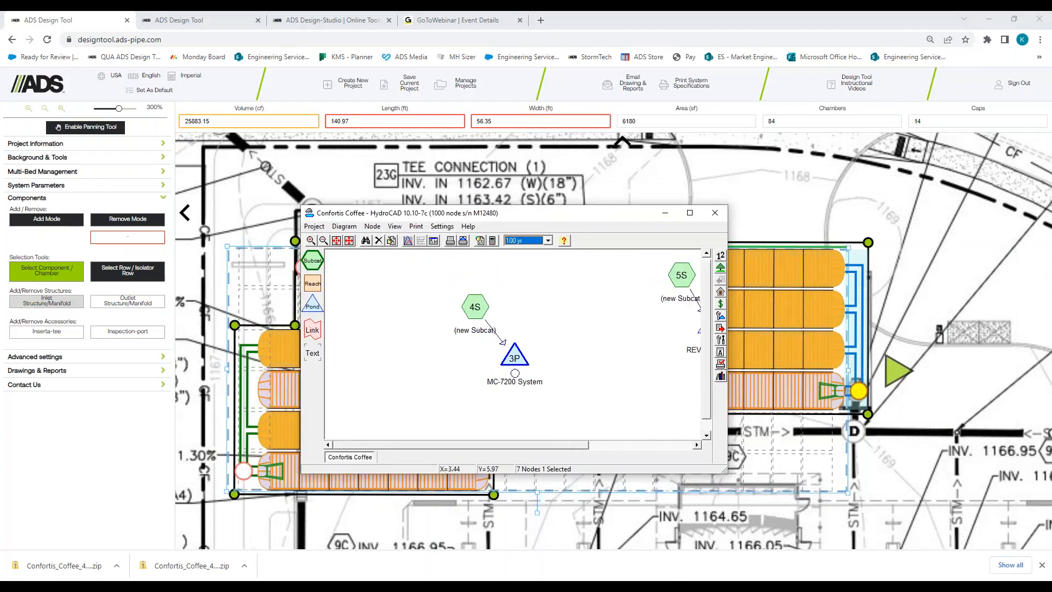
{"action": "left_click_drag", "start_coordinate": [596, 315], "coordinate": [369, 338]}
{"action": "scroll", "coordinate": [470, 291], "scroll_direction": "up", "scroll_amount": 2}
{"action": "left_click_drag", "start_coordinate": [476, 299], "coordinate": [481, 326]}
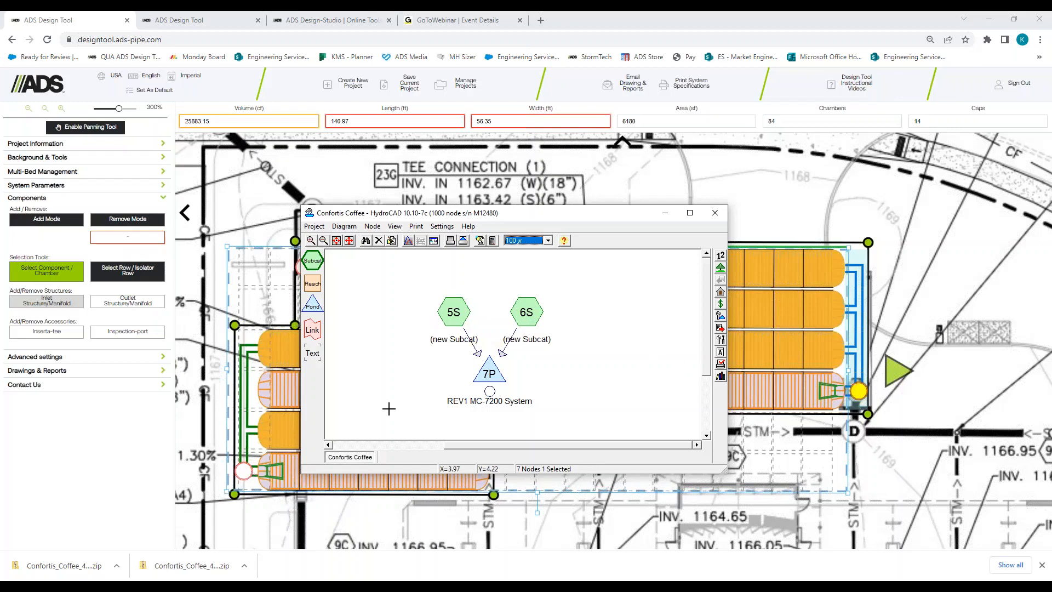
{"action": "double_click", "coordinate": [526, 320]}
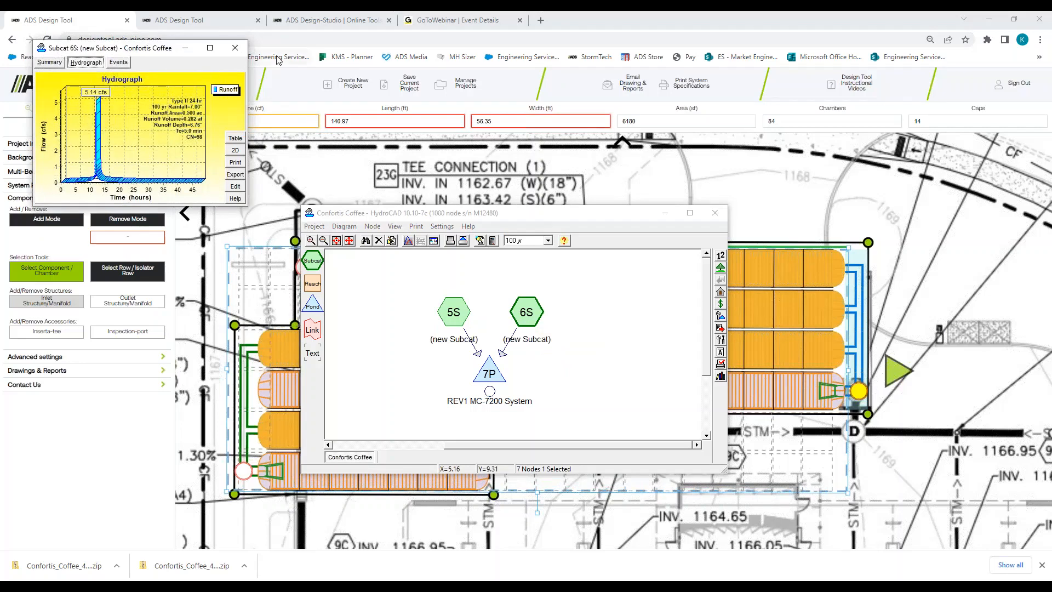
{"action": "left_click", "coordinate": [241, 49]}
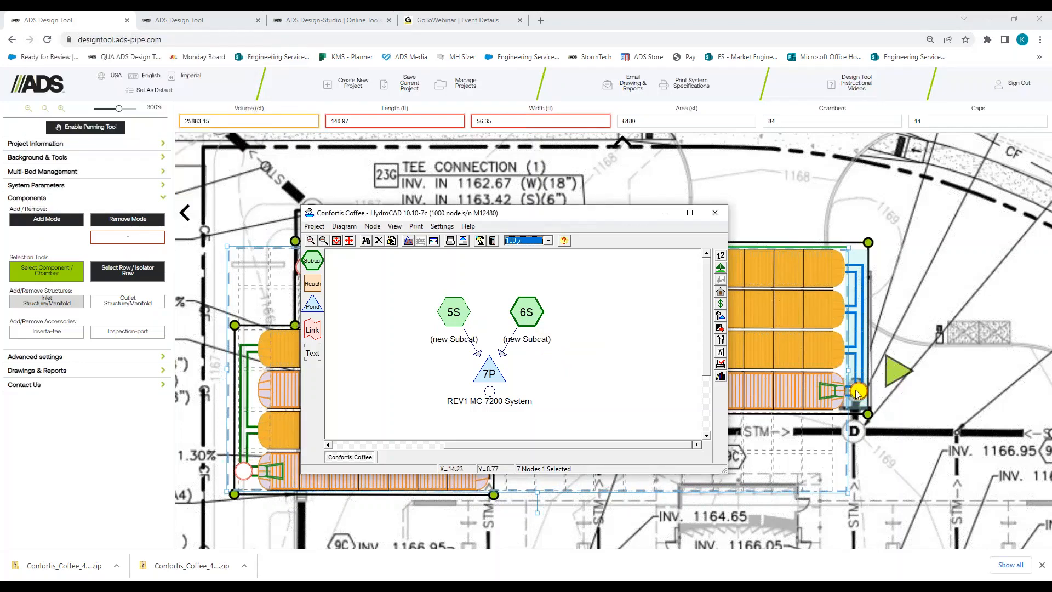
{"action": "left_click", "coordinate": [856, 393]}
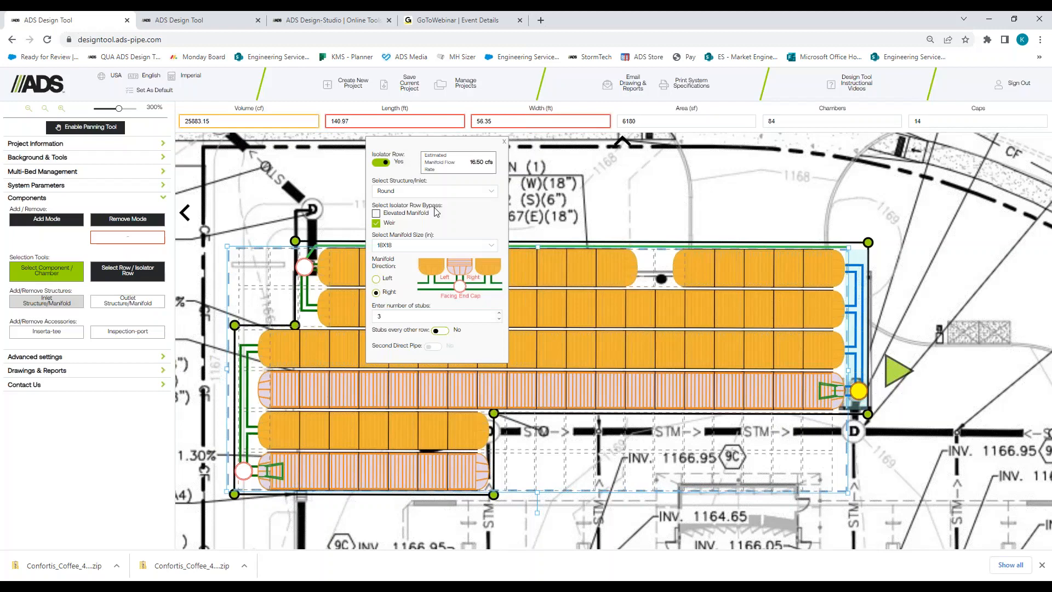
{"action": "left_click", "coordinate": [503, 141]}
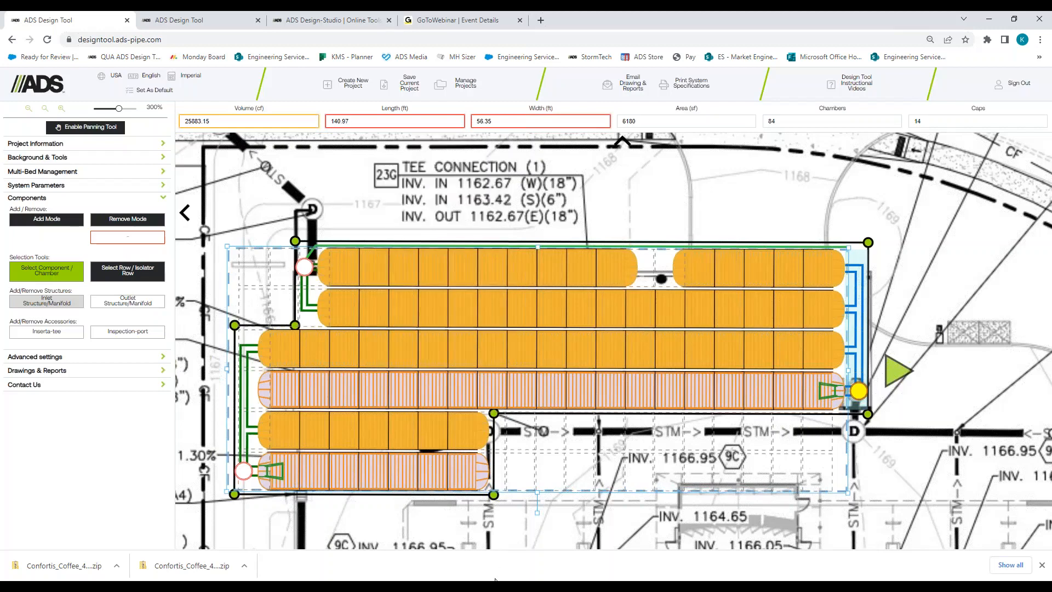
Step: Compare subcatchment 5S's 100 yr peak runoff in HydroCAD with the estimated manifold flow of the sixth-row inlet
{"action": "left_click", "coordinate": [494, 580]}
{"action": "left_click", "coordinate": [460, 315]}
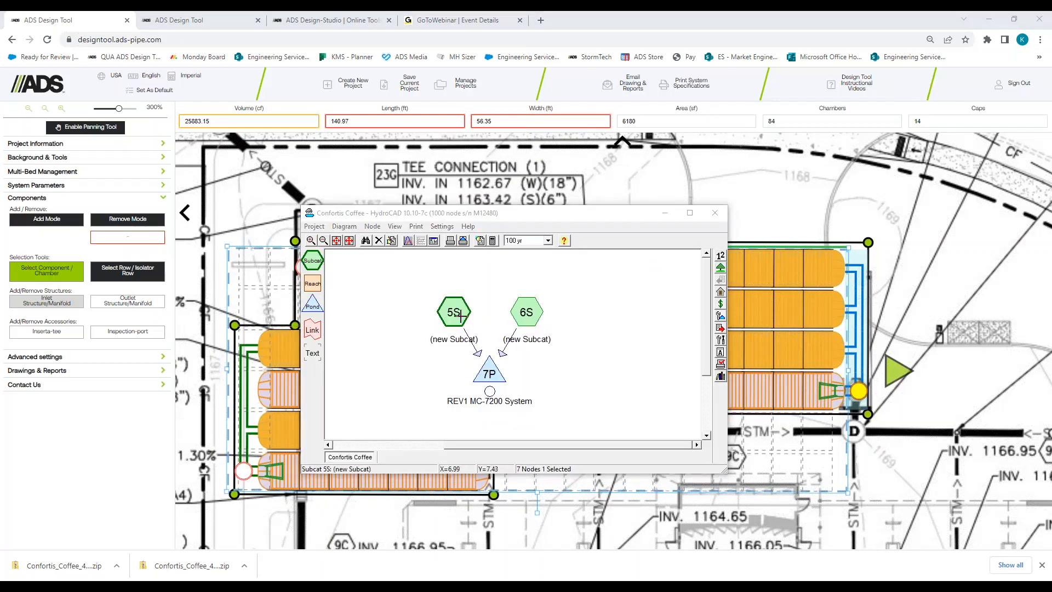
{"action": "double_click", "coordinate": [460, 315]}
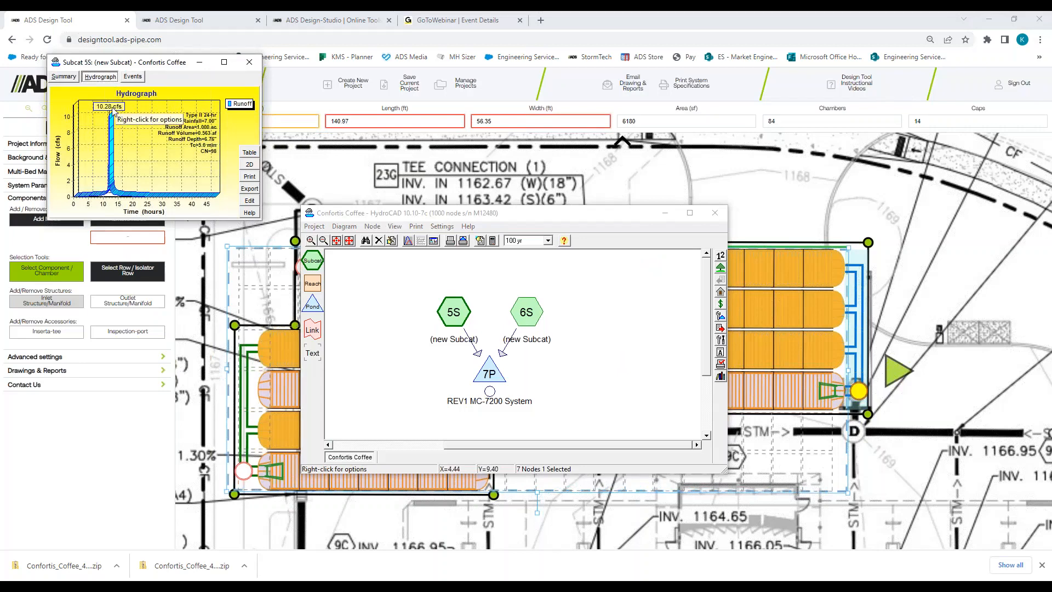
{"action": "left_click", "coordinate": [247, 469]}
{"action": "left_click", "coordinate": [245, 469]}
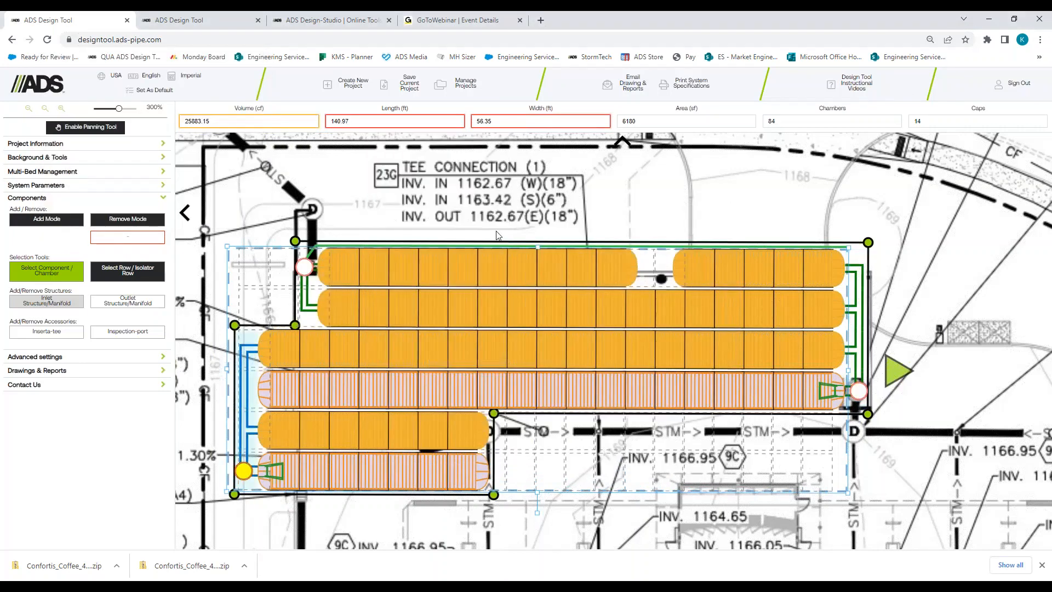
{"action": "left_click", "coordinate": [566, 578]}
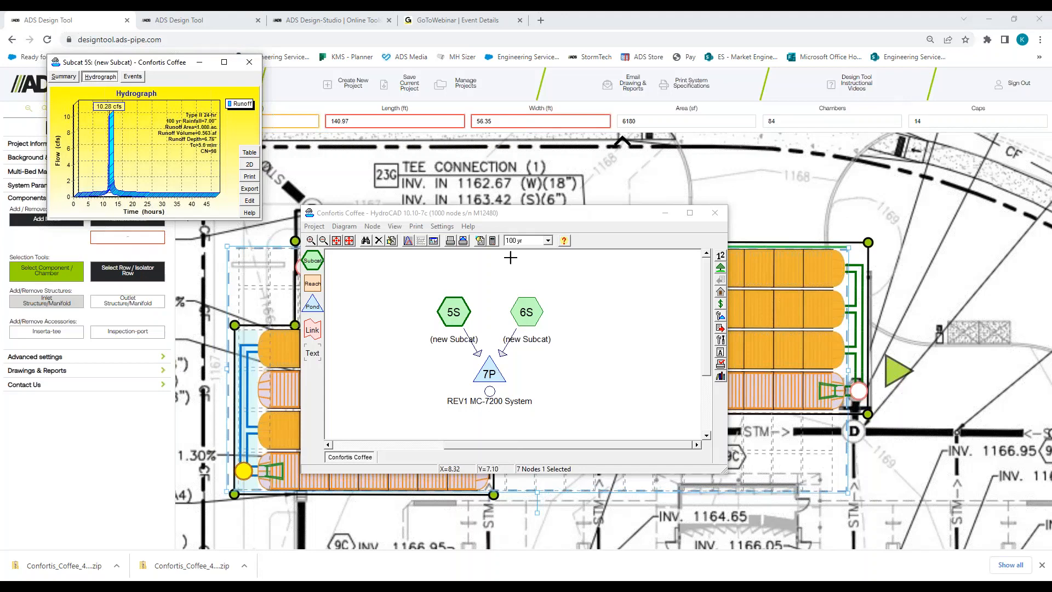
{"action": "left_click", "coordinate": [249, 62]}
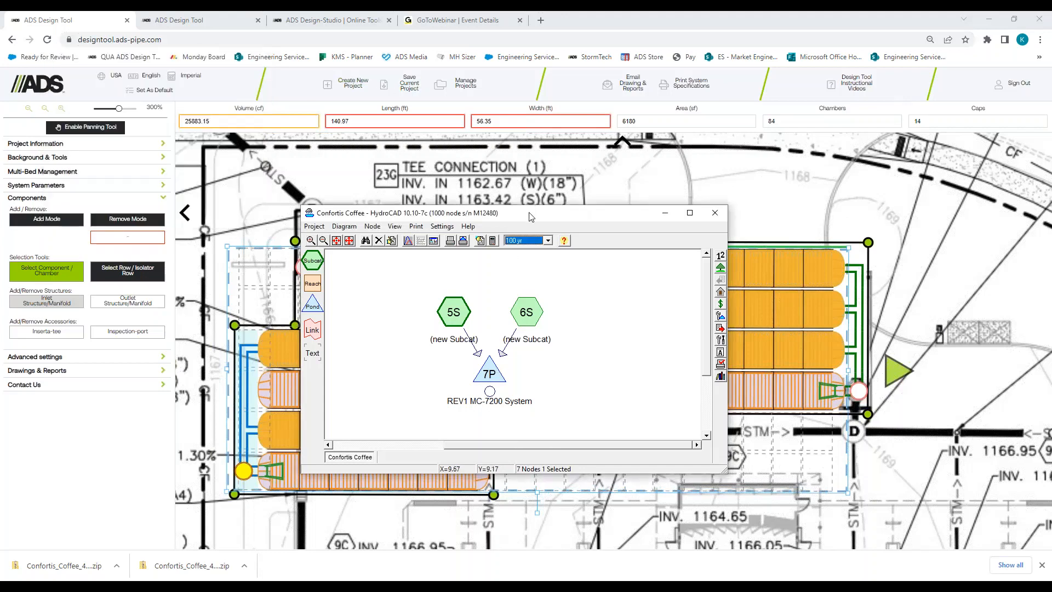
Step: Clear the entire storage table of pond 7P, the REV1 MC-7200 System, in HydroCAD
{"action": "left_click_drag", "start_coordinate": [529, 212], "coordinate": [496, 166]}
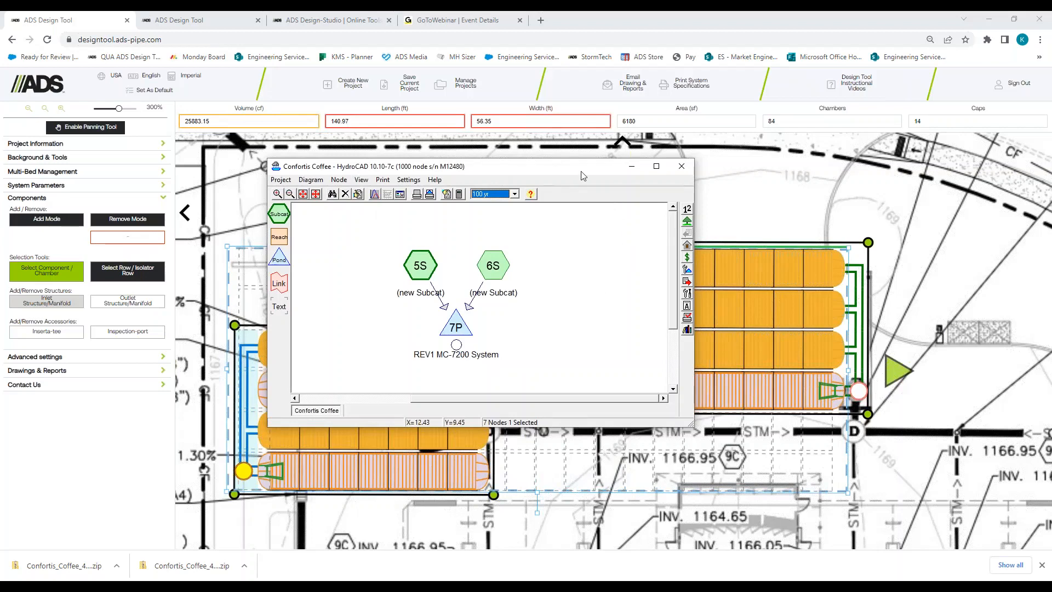
{"action": "left_click_drag", "start_coordinate": [611, 185], "coordinate": [865, 251]}
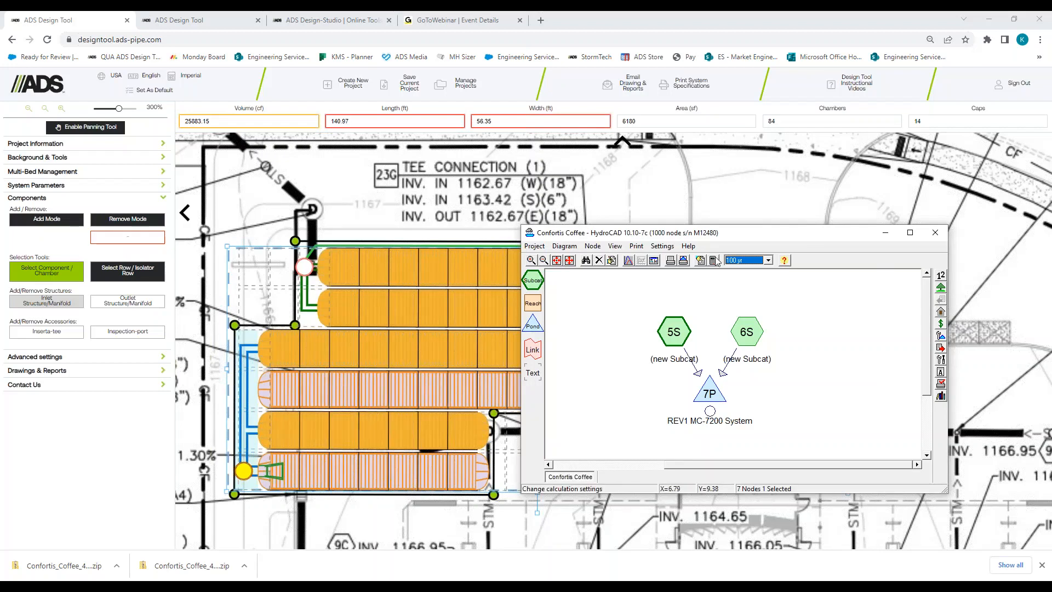
{"action": "left_click_drag", "start_coordinate": [714, 230], "coordinate": [609, 182]}
{"action": "right_click", "coordinate": [605, 345]}
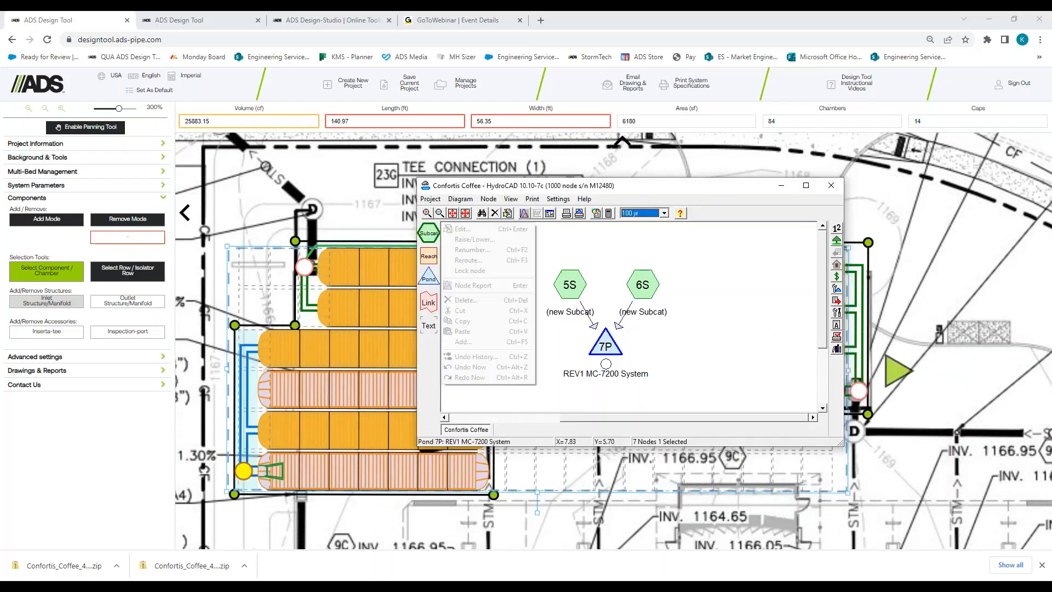
{"action": "left_click", "coordinate": [509, 230]}
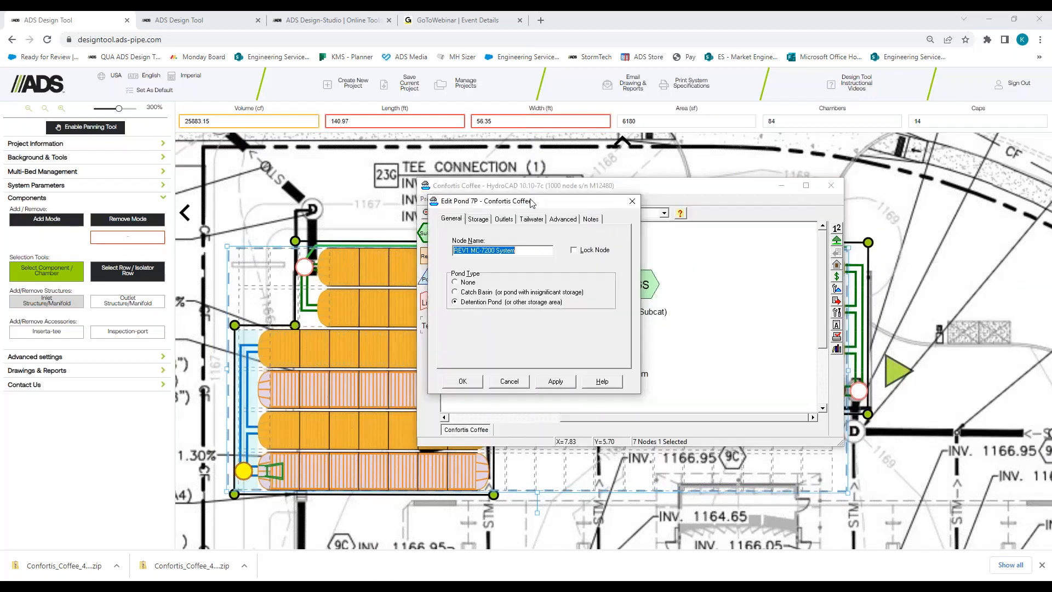
{"action": "left_click", "coordinate": [469, 218]}
{"action": "right_click", "coordinate": [476, 241]}
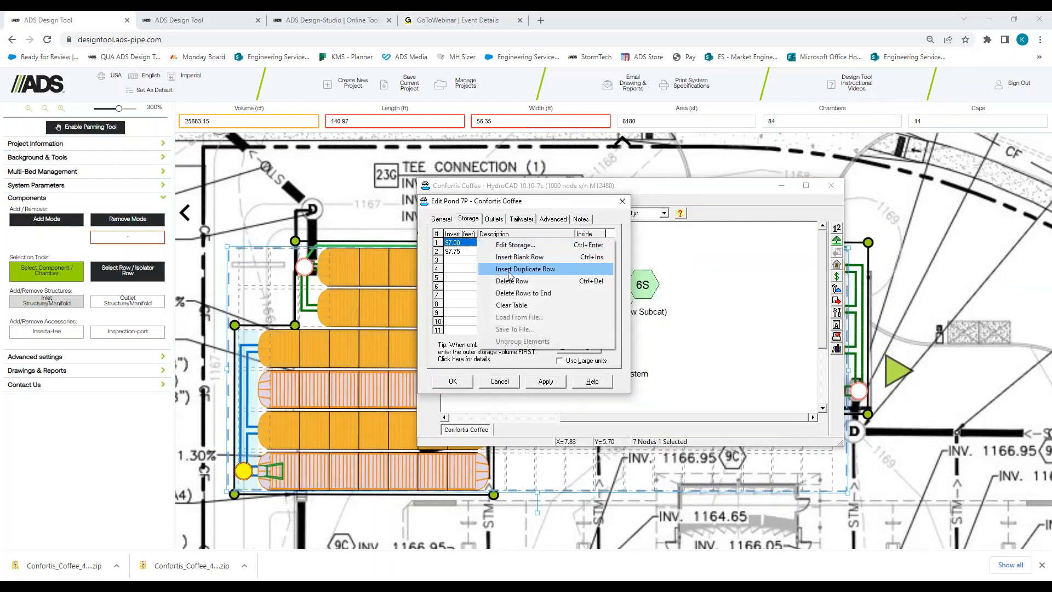
{"action": "left_click", "coordinate": [514, 305]}
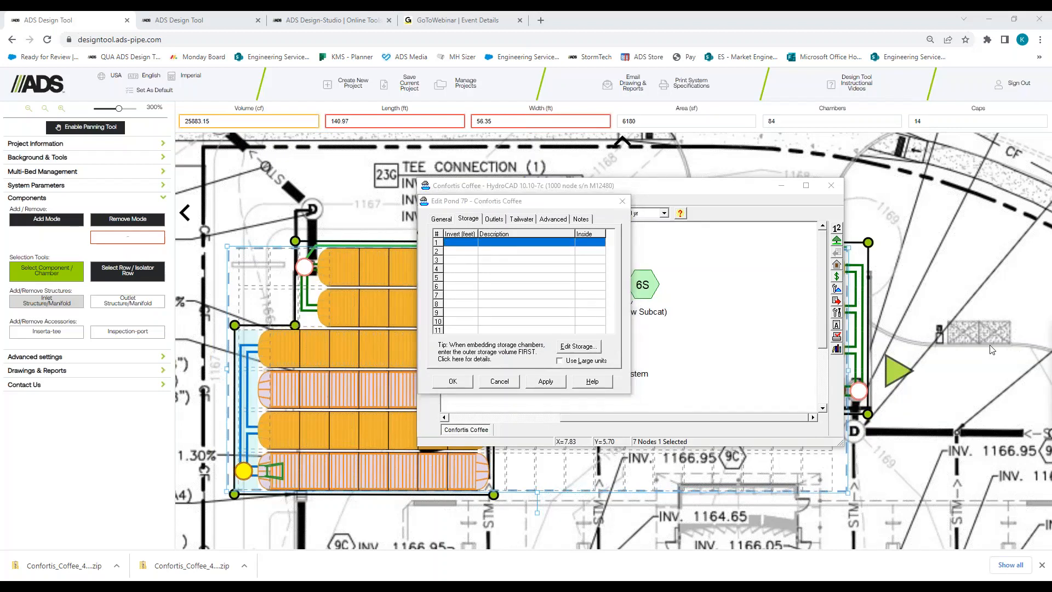
Step: Add a Custom Stage Data storage to pond 7P with the description Stone
{"action": "left_click", "coordinate": [579, 346]}
{"action": "left_click", "coordinate": [526, 287]}
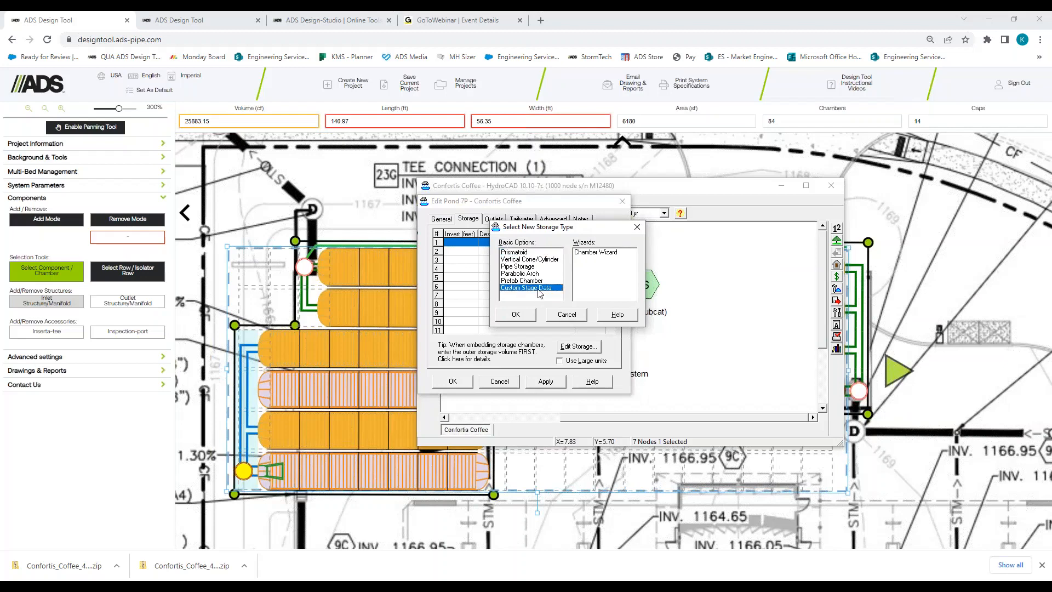
{"action": "left_click", "coordinate": [528, 313]}
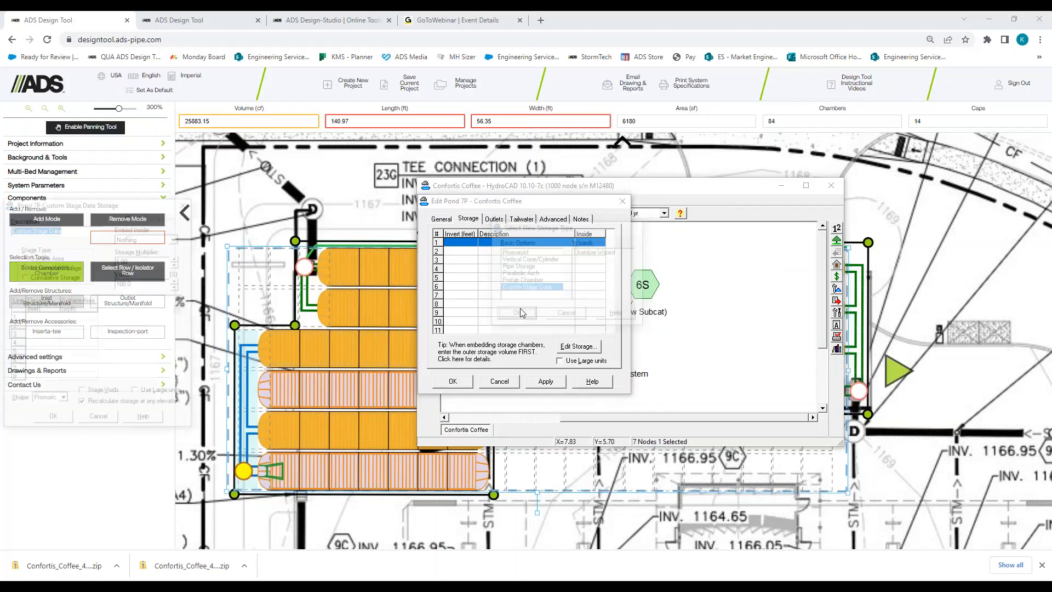
{"action": "type", "text": "Stone"}
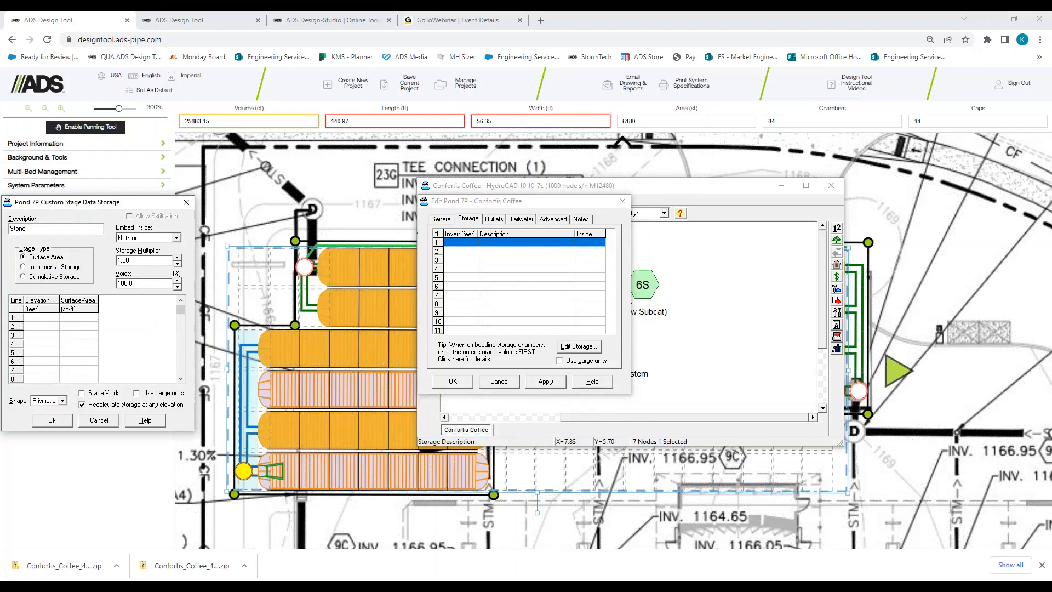
Step: Define the Stone storage with a 6,180 sq-ft surface area at elevations 97.00 and 103.75 ft and 40% voids
{"action": "left_click", "coordinate": [41, 317]}
{"action": "type", "text": "103.75"}
{"action": "left_click", "coordinate": [641, 121]}
{"action": "left_click_drag", "start_coordinate": [146, 284], "coordinate": [71, 285]}
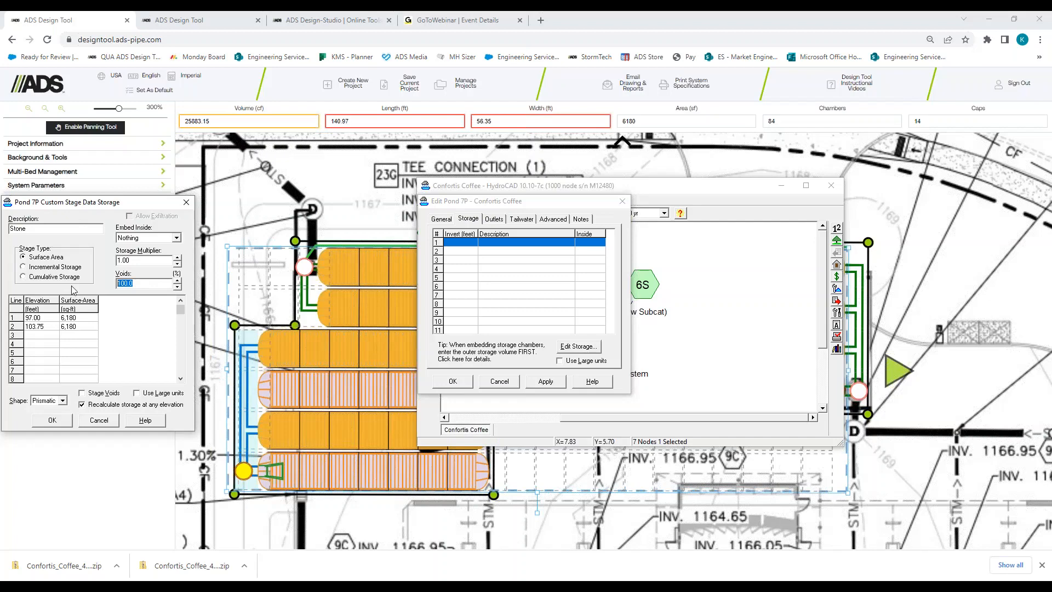
{"action": "type", "text": "40"}
{"action": "left_click", "coordinate": [52, 420]}
Step: Add a Prefab Chamber storage to pond 7P using the ADS_StormTech MC-7200 +Cap model, embedded inside Volume 1
{"action": "double_click", "coordinate": [494, 249]}
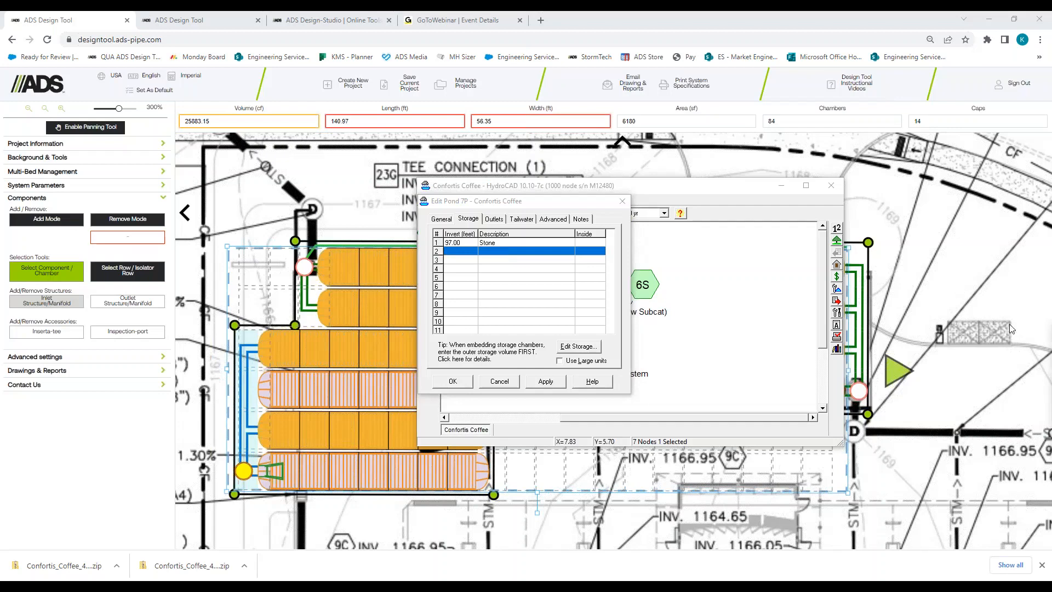
{"action": "left_click_drag", "start_coordinate": [454, 244], "coordinate": [424, 235]}
{"action": "left_click", "coordinate": [406, 286]}
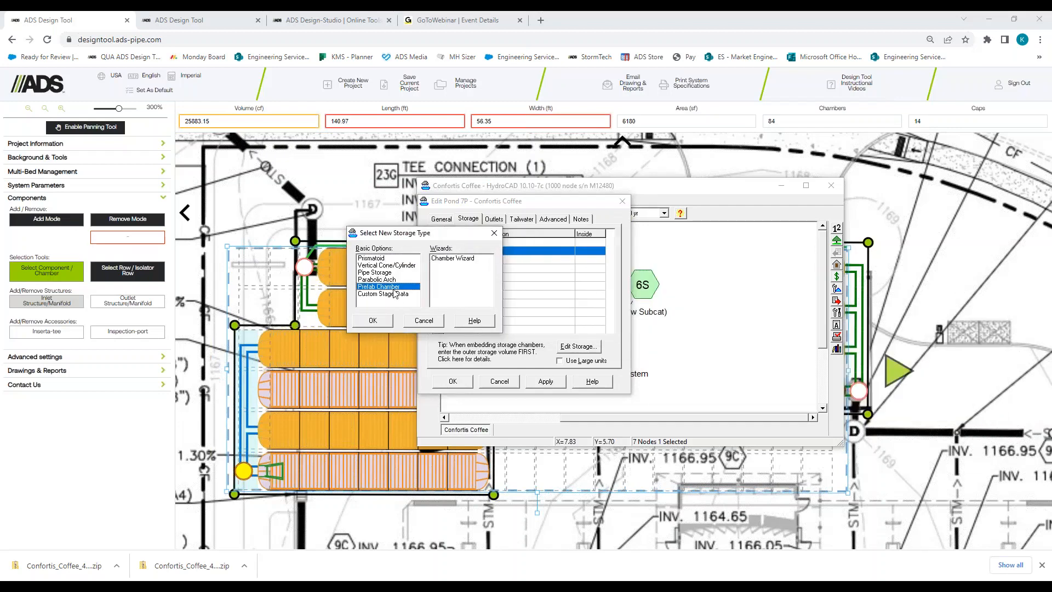
{"action": "left_click", "coordinate": [372, 319]}
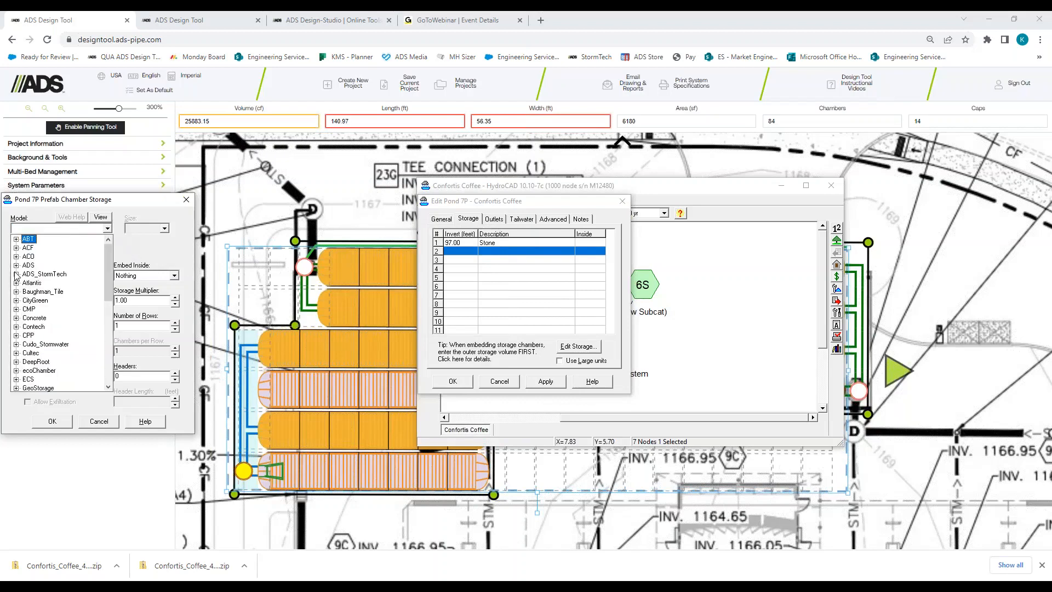
{"action": "left_click", "coordinate": [17, 274]}
{"action": "left_click", "coordinate": [52, 309]}
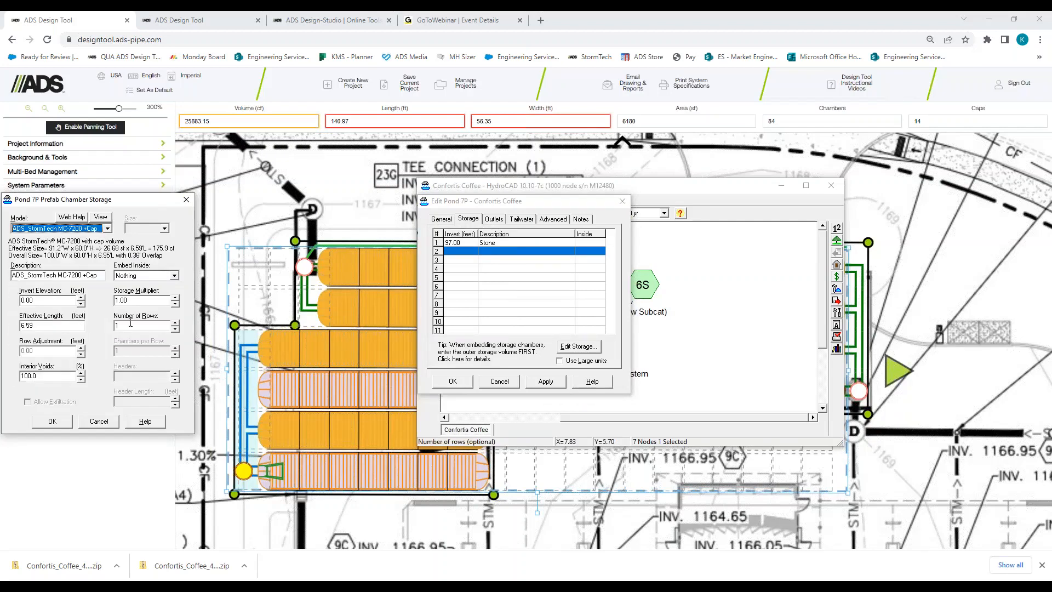
{"action": "left_click", "coordinate": [173, 276]}
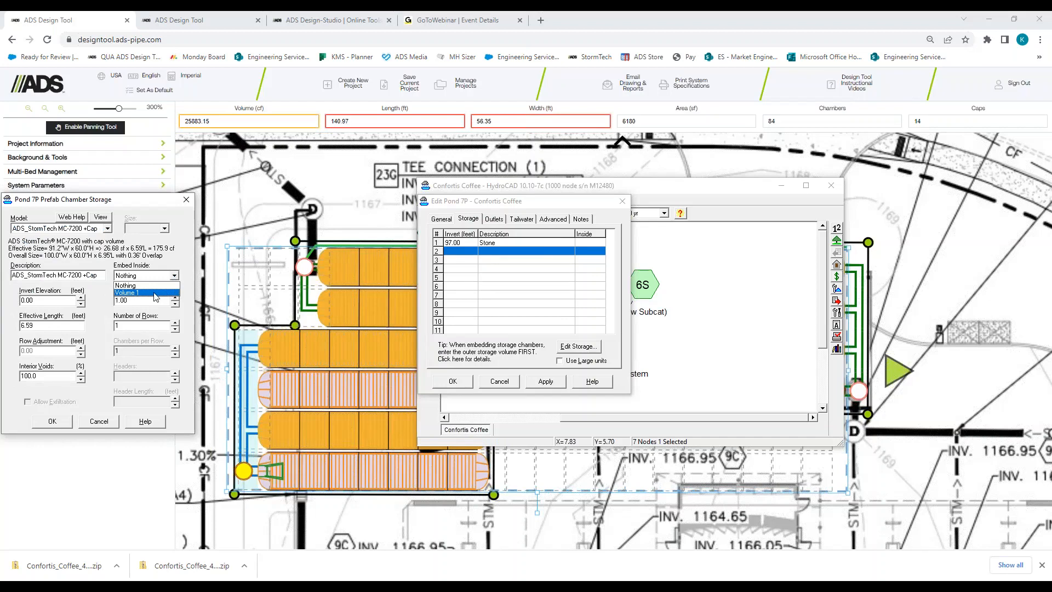
{"action": "left_click", "coordinate": [155, 293]}
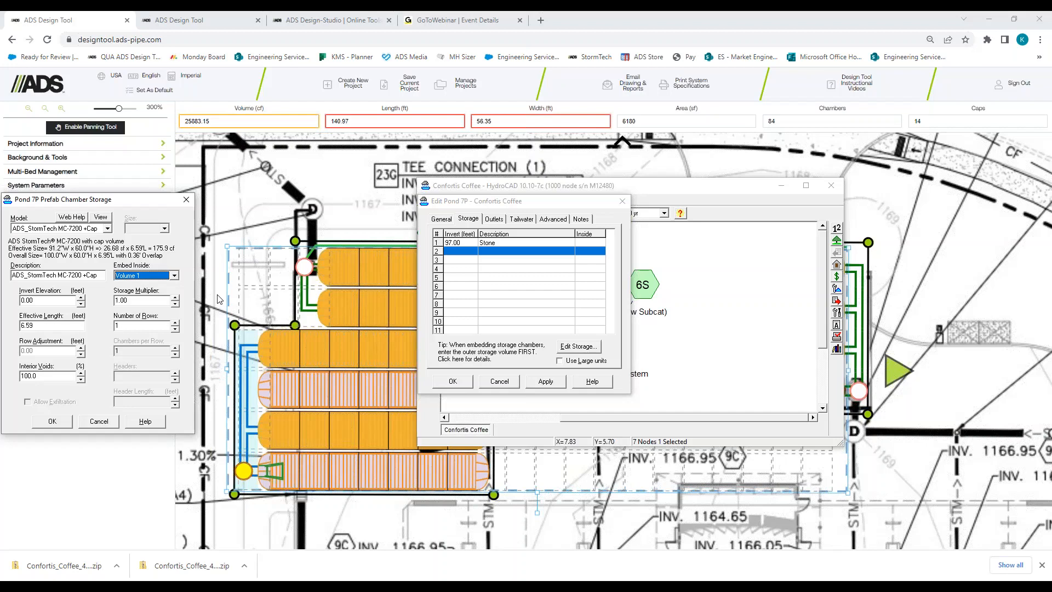
Step: Set the chamber storage's invert elevation to 97.75 ft, storage multiplier to 84 and number of rows to 7, and save pond 7P
{"action": "left_click_drag", "start_coordinate": [40, 300], "coordinate": [5, 300]}
{"action": "type", "text": "97.75"}
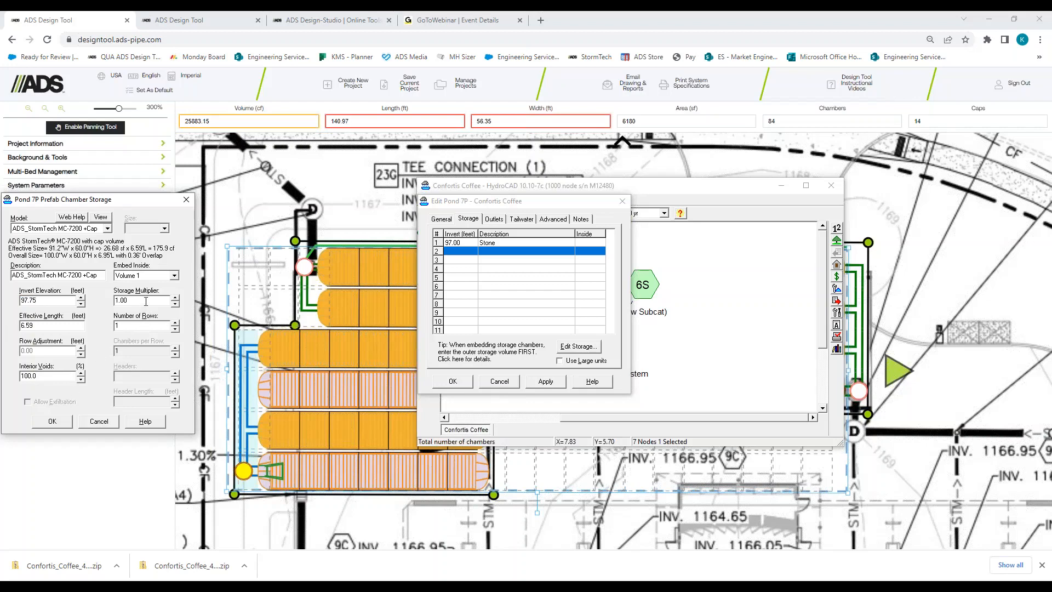
{"action": "left_click_drag", "start_coordinate": [146, 301], "coordinate": [112, 302]}
{"action": "type", "text": "84"}
{"action": "key", "text": "BackSpace"}
{"action": "type", "text": "7"}
{"action": "left_click", "coordinate": [53, 421]}
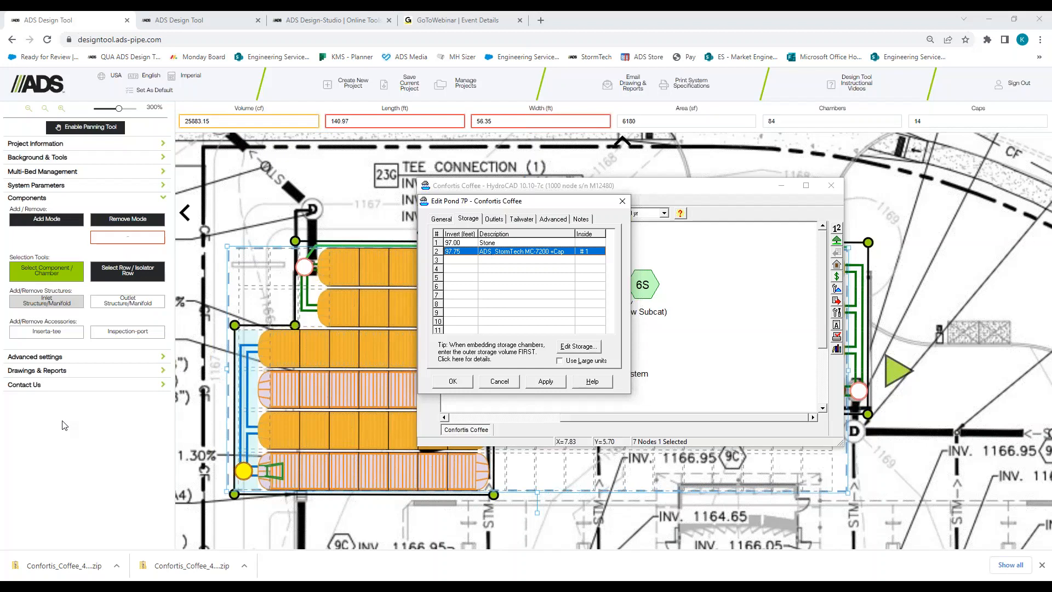
{"action": "left_click", "coordinate": [453, 381]}
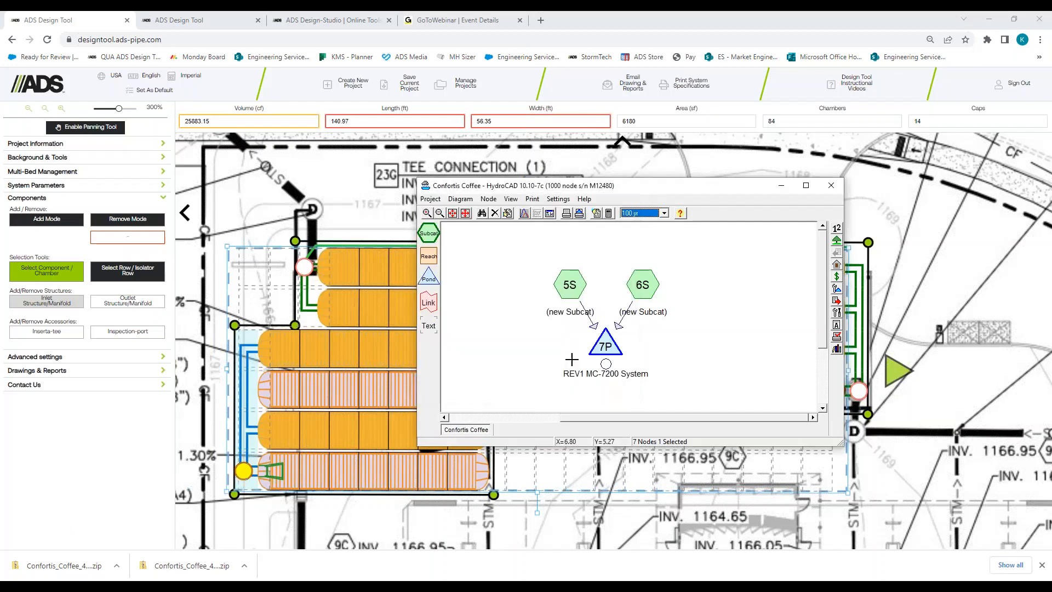
Step: Review pond 7P's 100 yr summary and hydrograph, comparing its total available storage with the Design Tool volume
{"action": "double_click", "coordinate": [605, 347]}
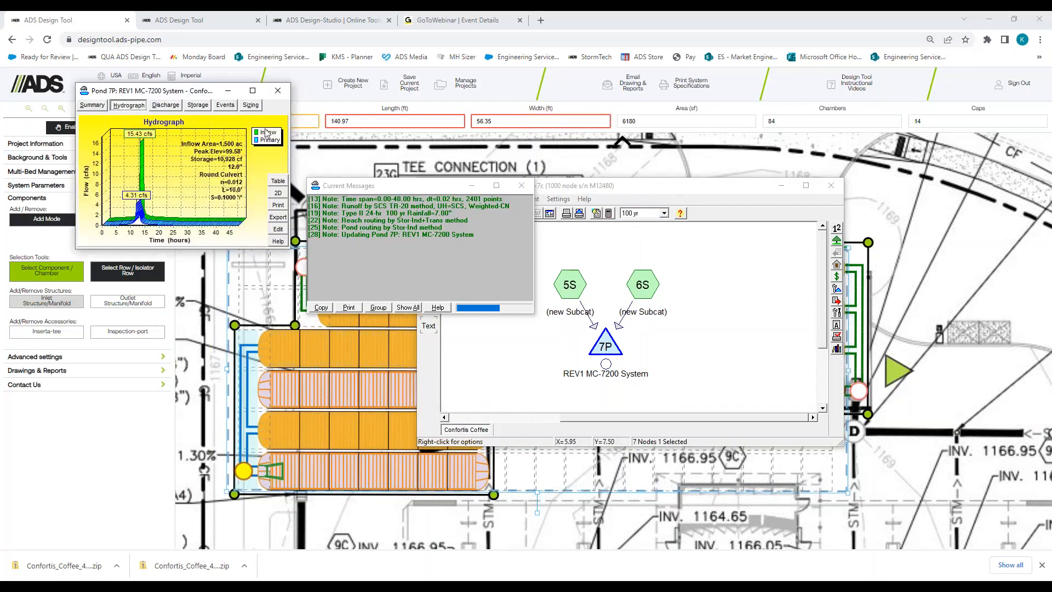
{"action": "left_click", "coordinate": [101, 107]}
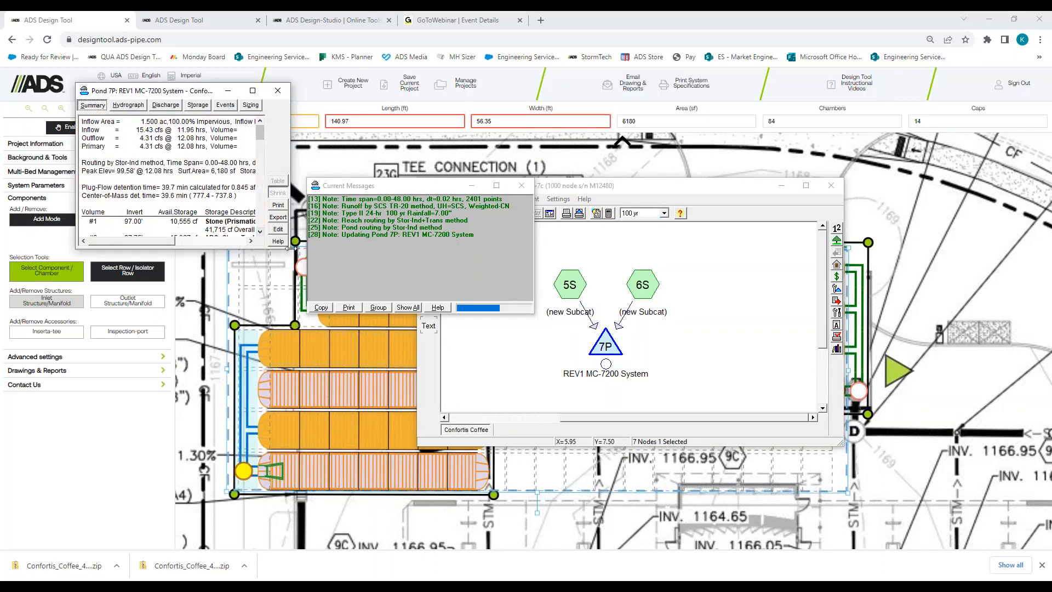
{"action": "left_click_drag", "start_coordinate": [290, 247], "coordinate": [410, 344]}
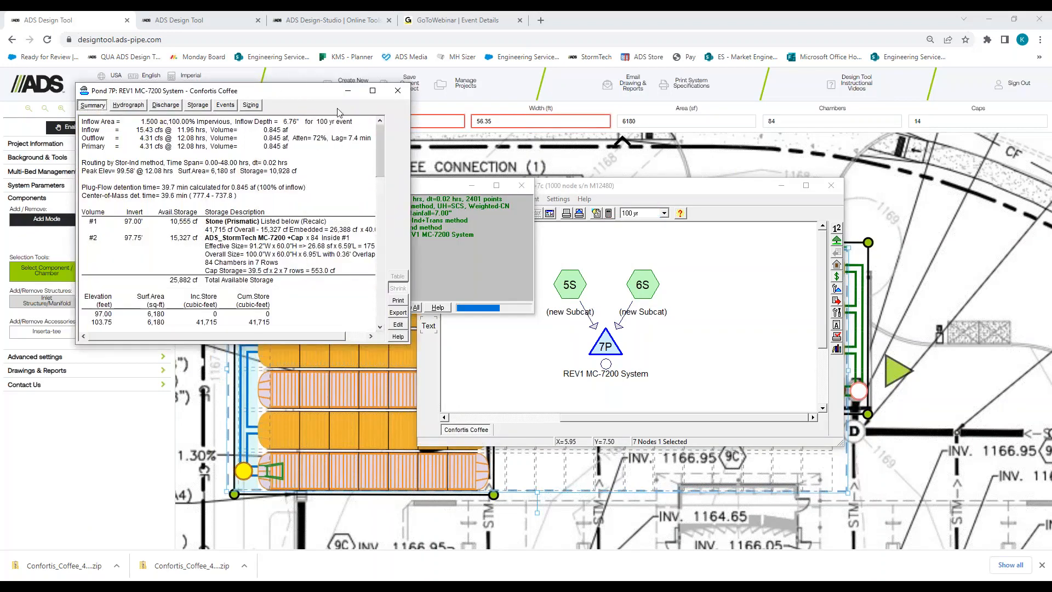
{"action": "left_click_drag", "start_coordinate": [325, 91], "coordinate": [442, 170]}
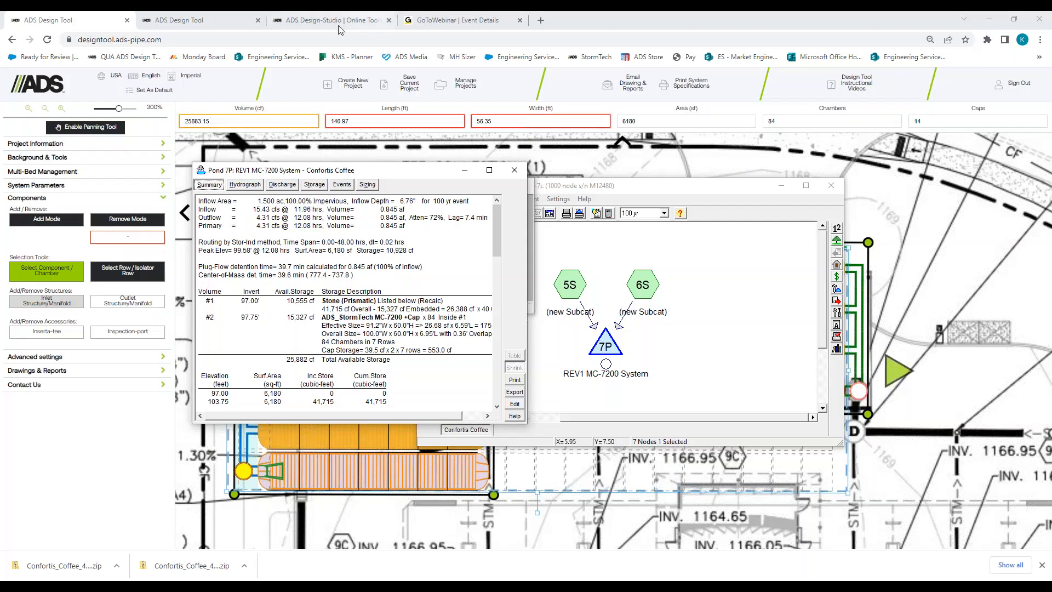
{"action": "left_click", "coordinate": [513, 170]}
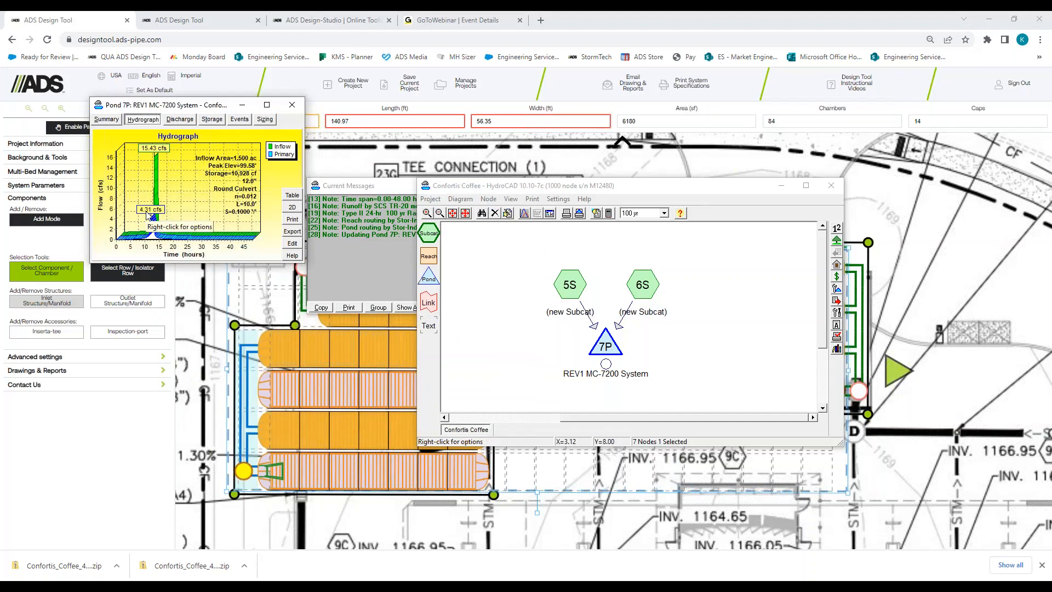
{"action": "left_click", "coordinate": [297, 110]}
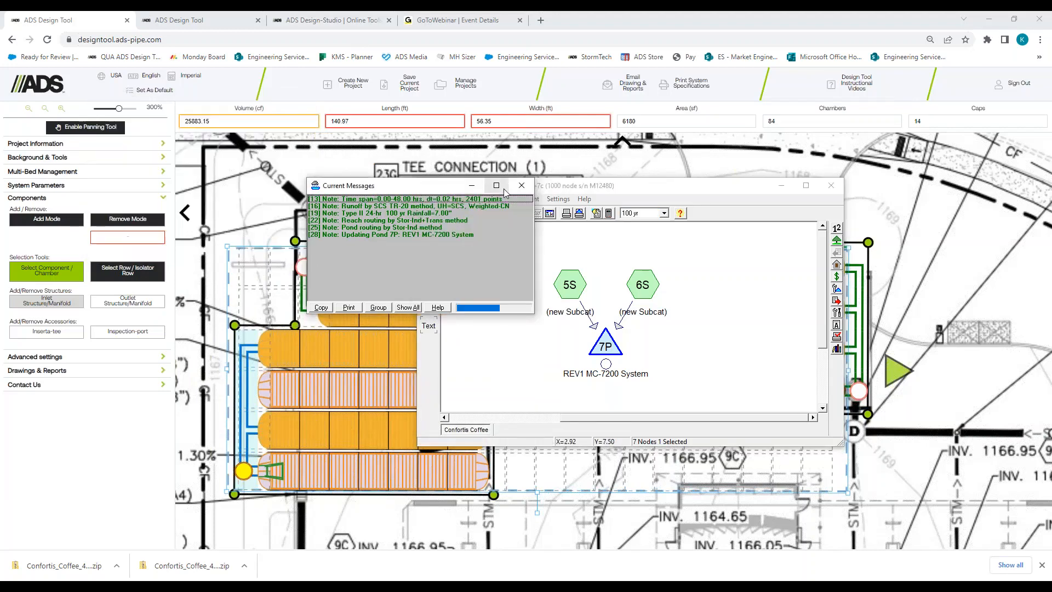
{"action": "left_click", "coordinate": [521, 187]}
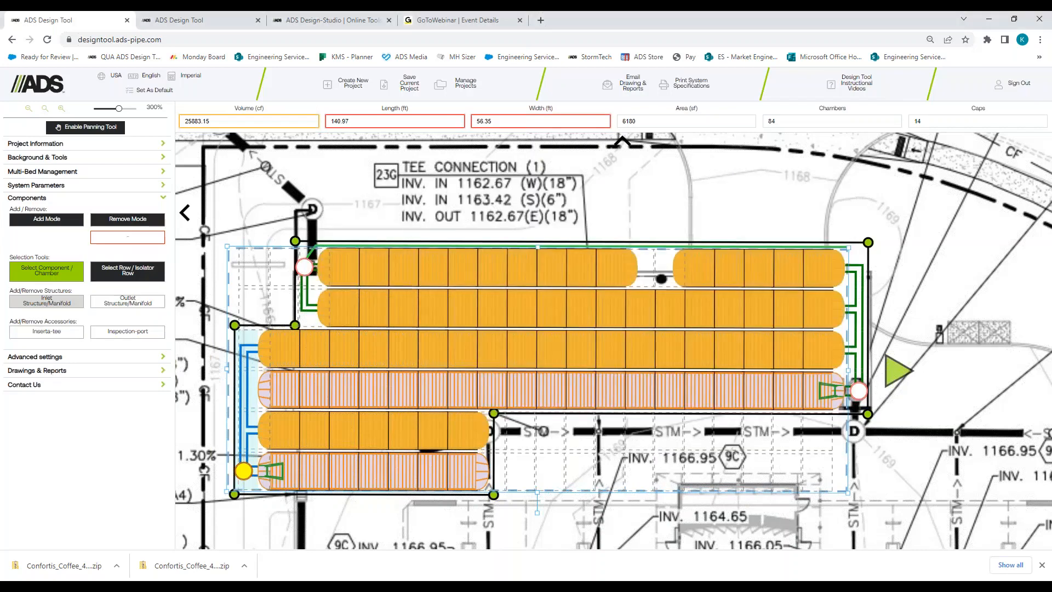
Step: In the ADS Design Tool, remove the right-end chamber from each of the bed's two short bottom rows
{"action": "left_click", "coordinate": [127, 220]}
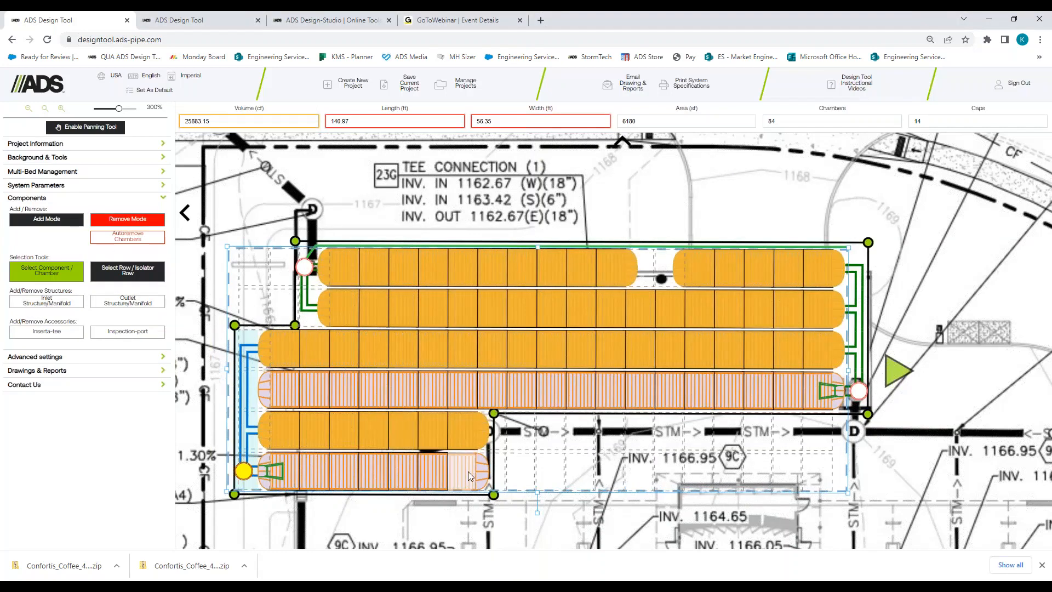
{"action": "left_click", "coordinate": [472, 435]}
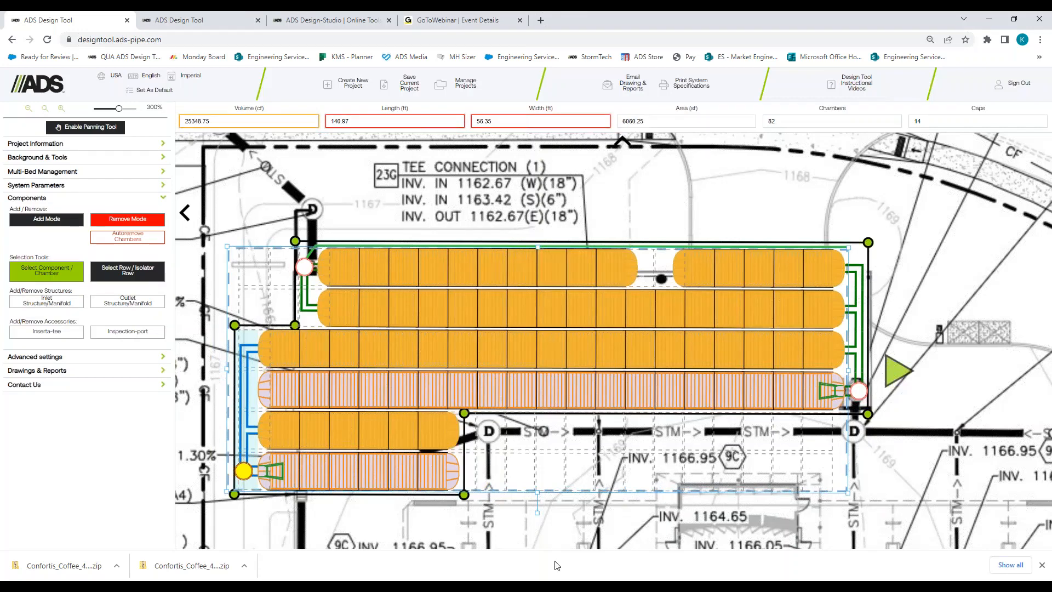
Step: Switch to HydroCAD and set the surface area of pond 7P's Stone storage to 6,060 sq-ft at both elevations
{"action": "left_click", "coordinate": [559, 586]}
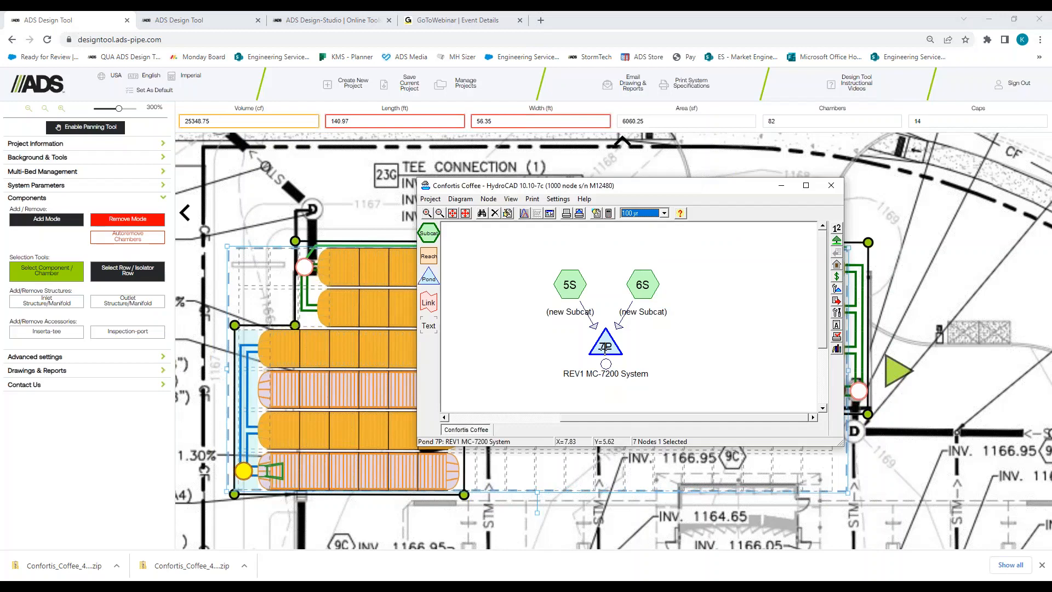
{"action": "right_click", "coordinate": [607, 350]}
{"action": "left_click", "coordinate": [477, 230]}
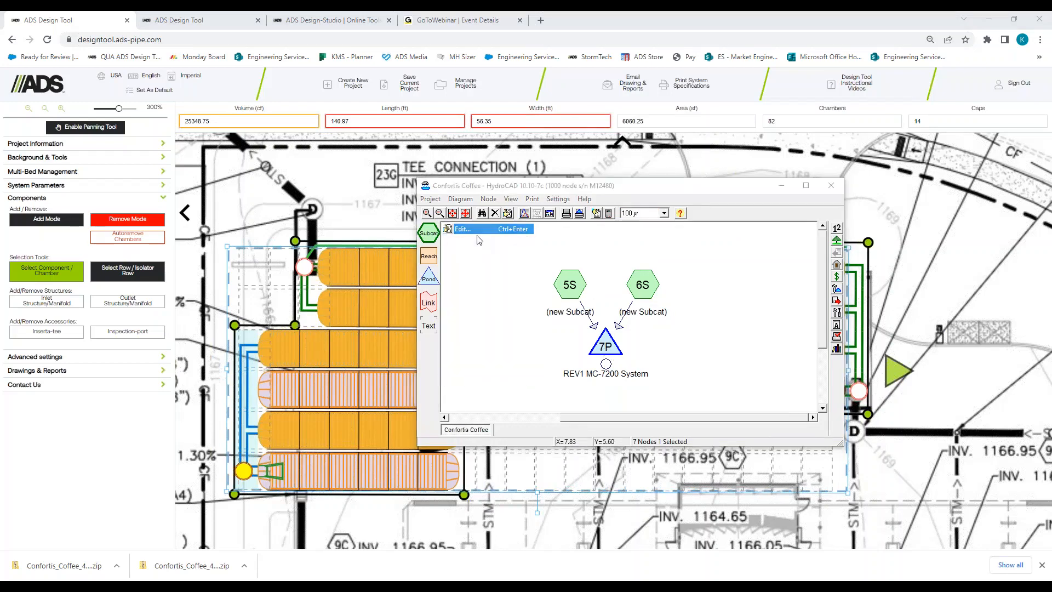
{"action": "left_click_drag", "start_coordinate": [1051, 269], "coordinate": [607, 197]}
{"action": "left_click", "coordinate": [492, 216]}
{"action": "double_click", "coordinate": [515, 244]}
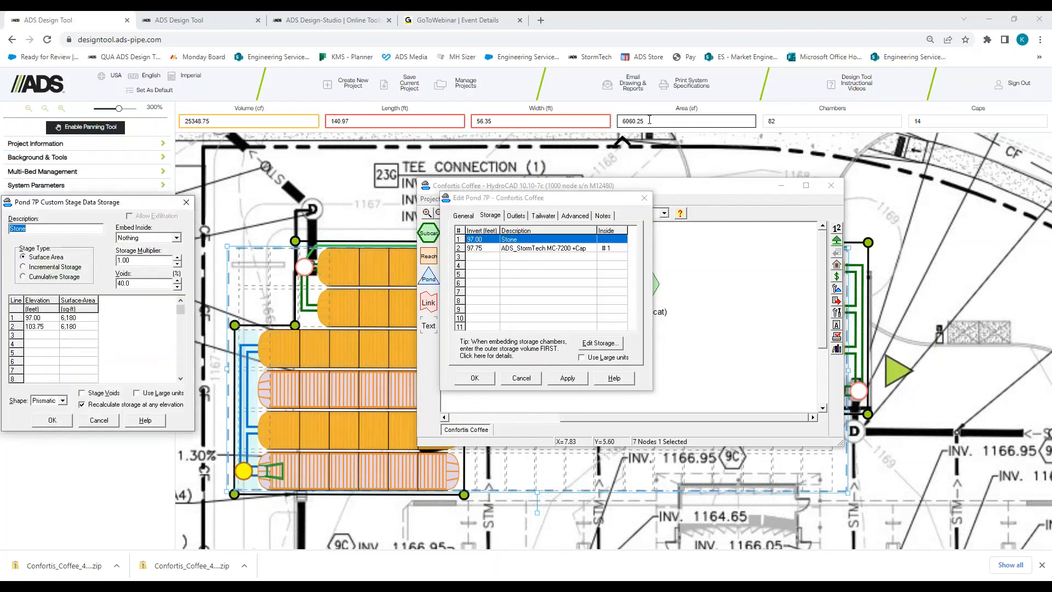
{"action": "left_click", "coordinate": [85, 317]}
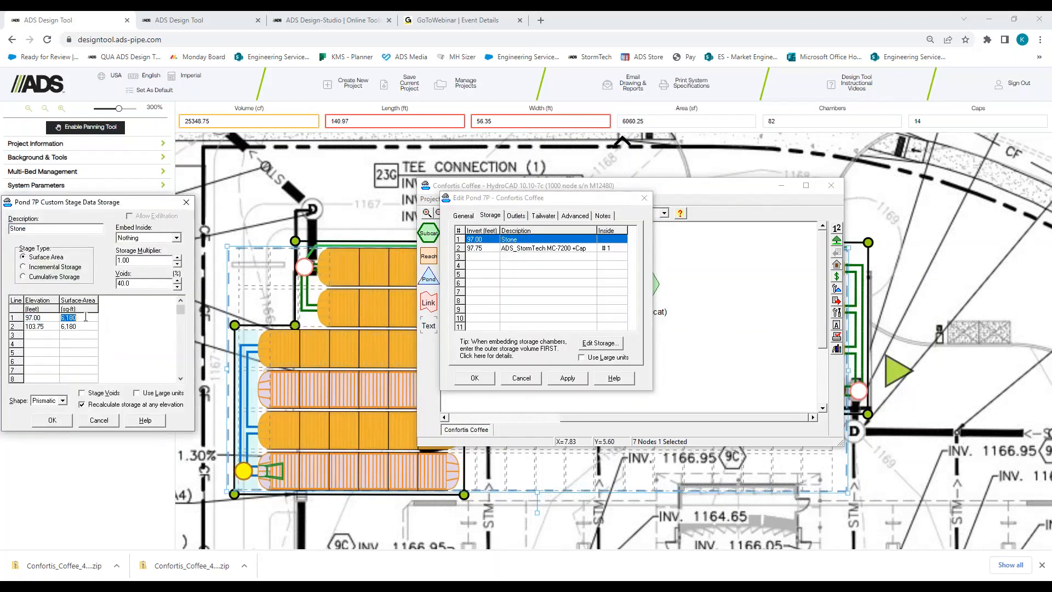
{"action": "type", "text": "6,06"}
{"action": "type", "text": "0"}
{"action": "left_click", "coordinate": [80, 326]}
{"action": "type", "text": "6060"}
{"action": "left_click", "coordinate": [61, 424]}
Step: Set the storage multiplier of pond 7P's MC-7200 chambers to 82 and save the pond
{"action": "double_click", "coordinate": [518, 248]}
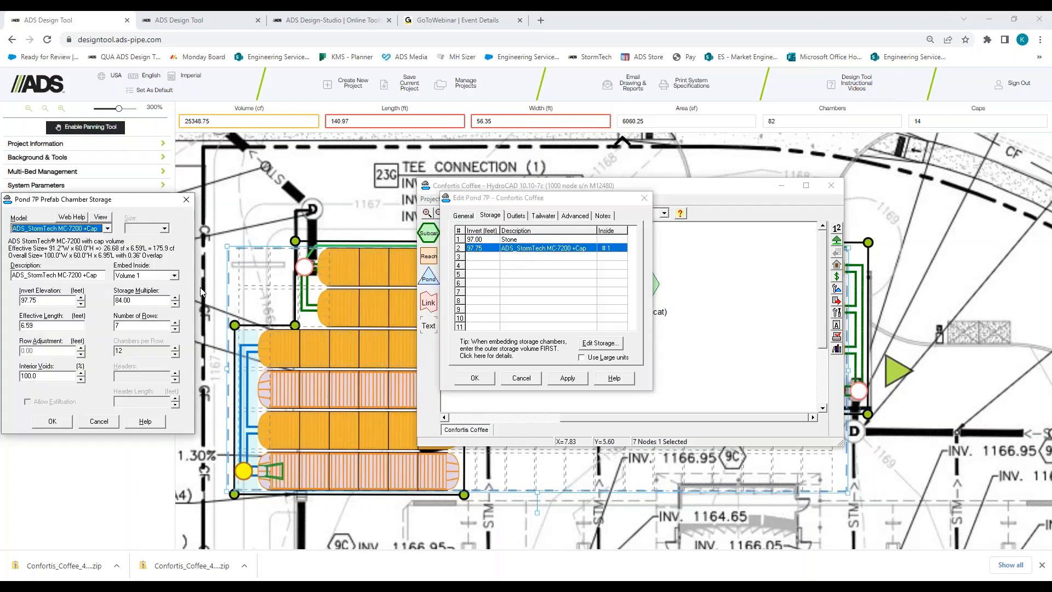
{"action": "double_click", "coordinate": [125, 300]}
{"action": "type", "text": "8"}
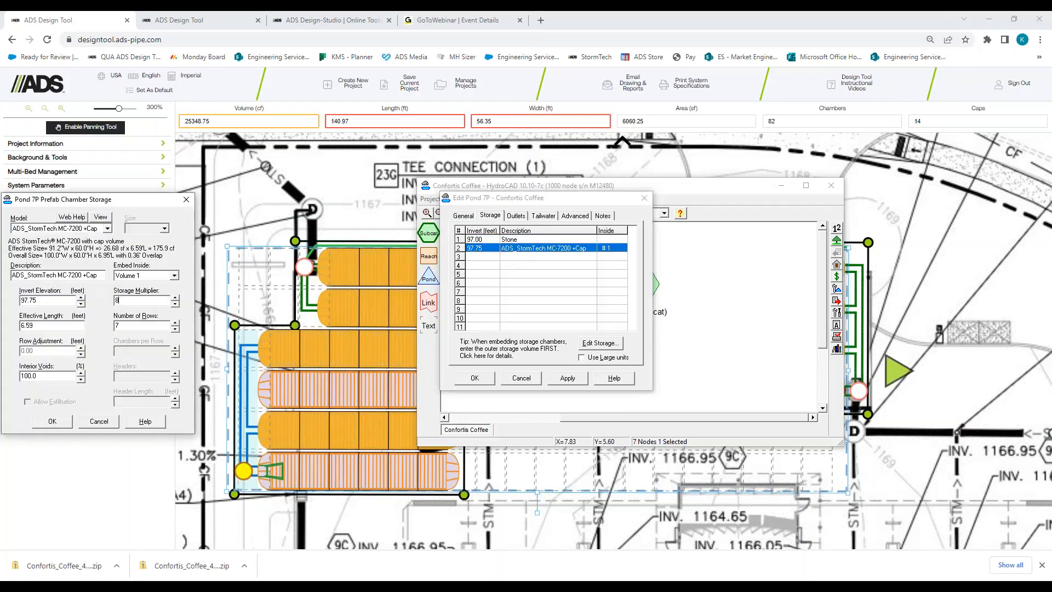
{"action": "type", "text": "2"}
{"action": "left_click", "coordinate": [55, 424]}
{"action": "left_click", "coordinate": [465, 382]}
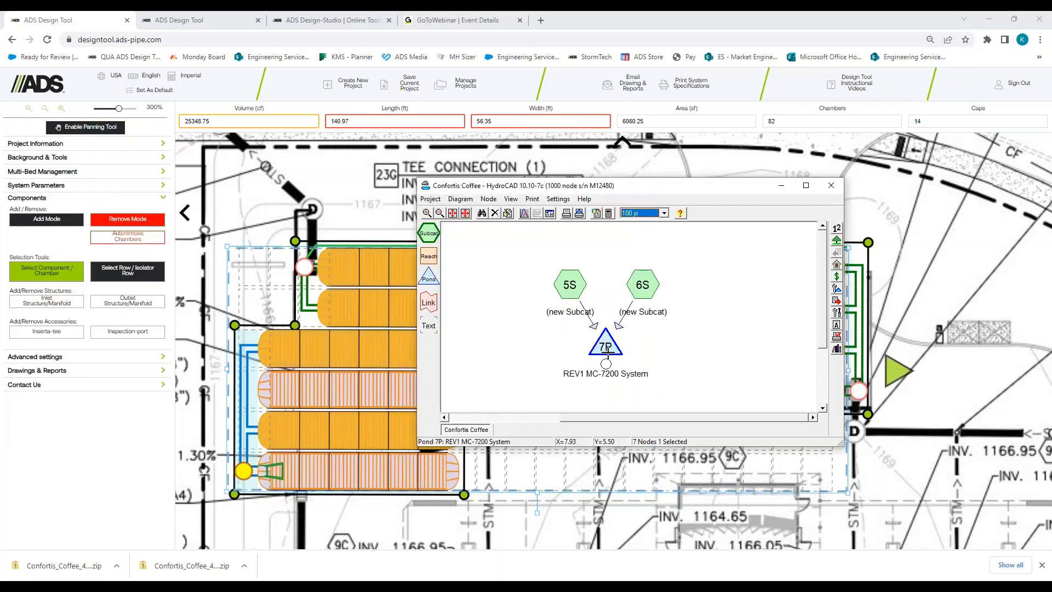
Step: Check pond 7P's updated 100 yr hydrograph for its peak elevation and outflow
{"action": "double_click", "coordinate": [607, 352]}
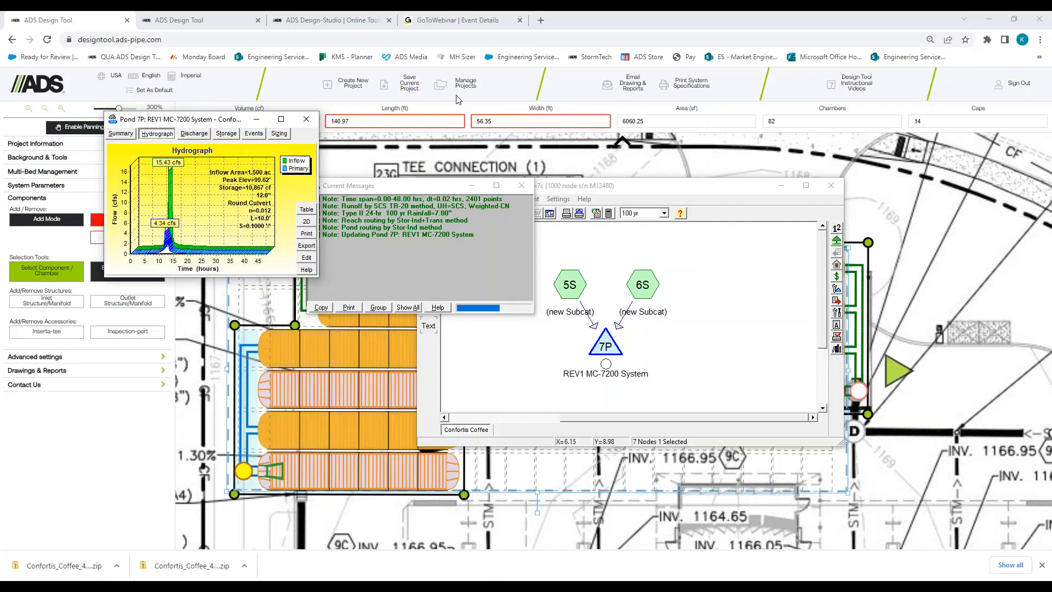
{"action": "left_click", "coordinate": [306, 119]}
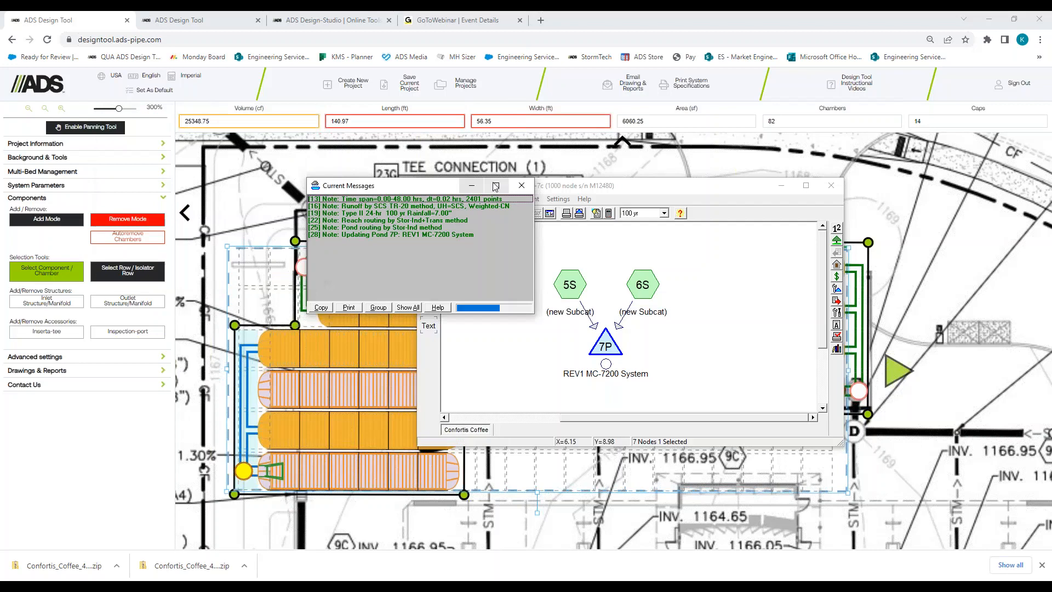
{"action": "left_click", "coordinate": [522, 185]}
Step: Reopen pond 7P for editing and review its storage table with the Stone and MC-7200 volumes
{"action": "left_click_drag", "start_coordinate": [650, 186], "coordinate": [707, 240]}
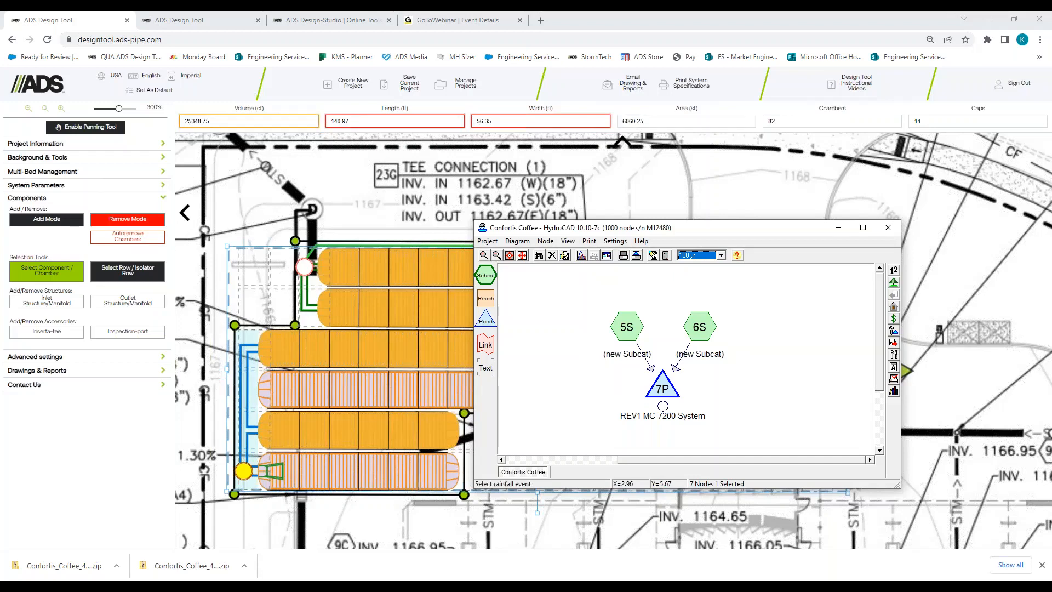
{"action": "right_click", "coordinate": [670, 390]}
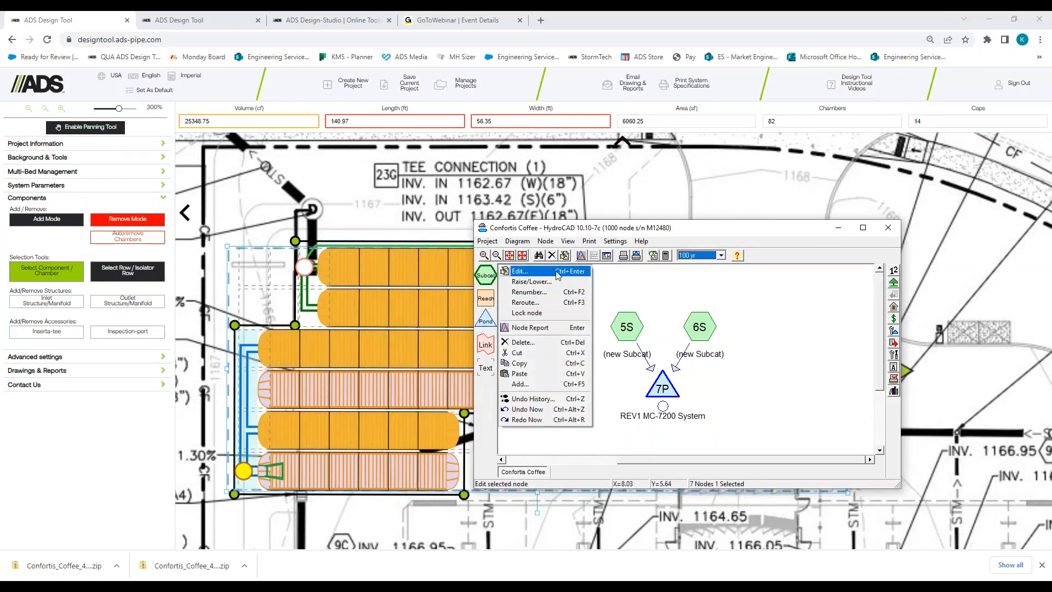
{"action": "left_click", "coordinate": [577, 272]}
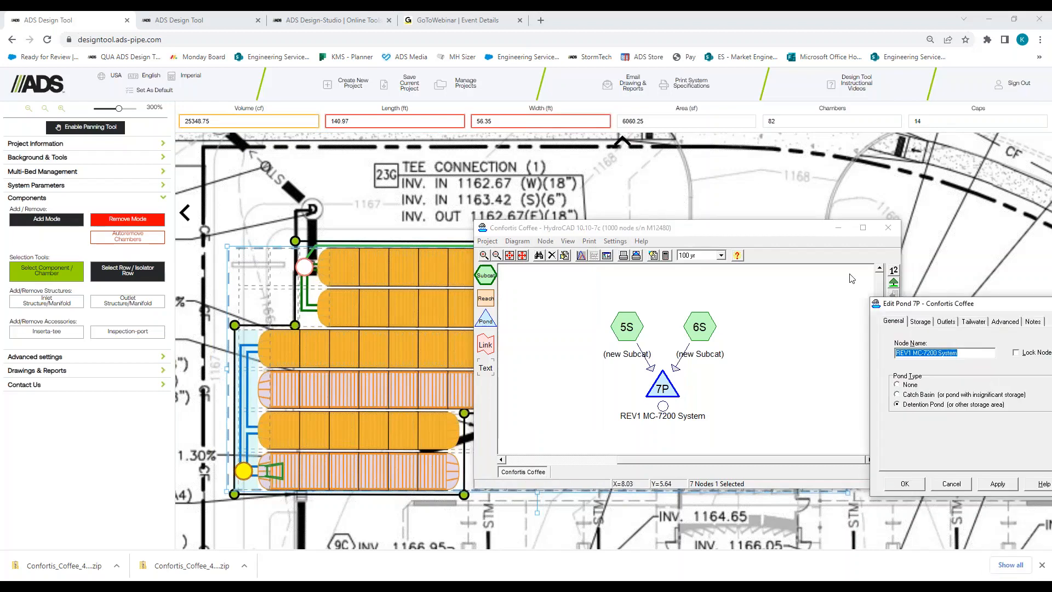
{"action": "left_click", "coordinate": [372, 216]}
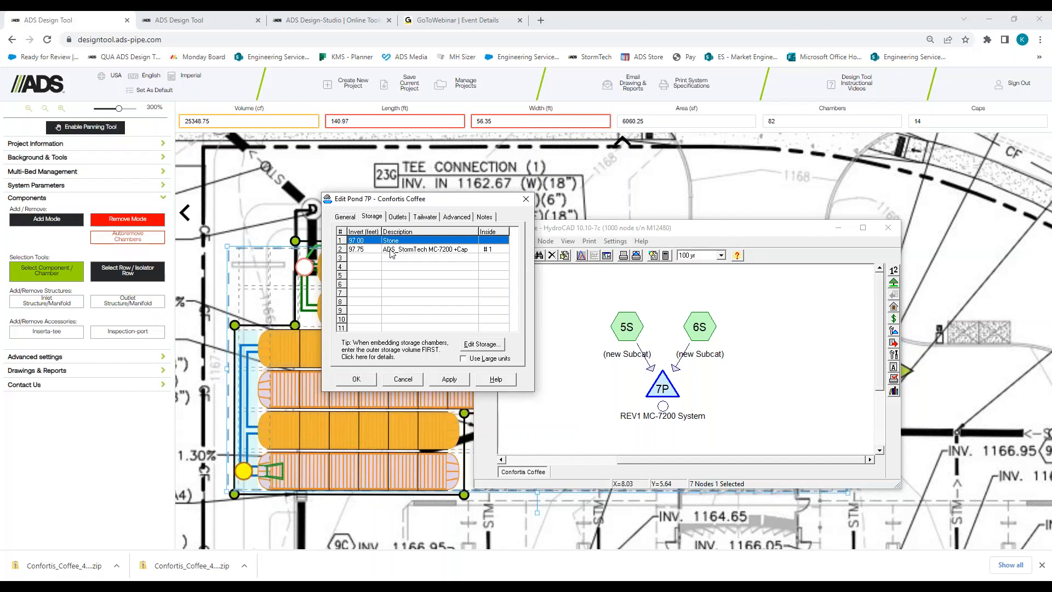
{"action": "left_click", "coordinate": [371, 378]}
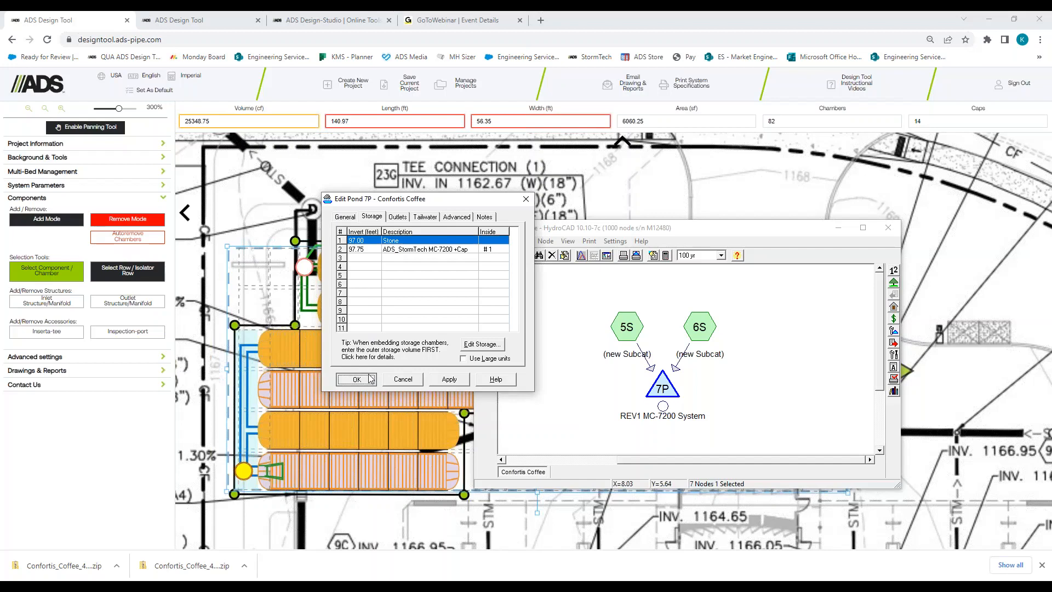